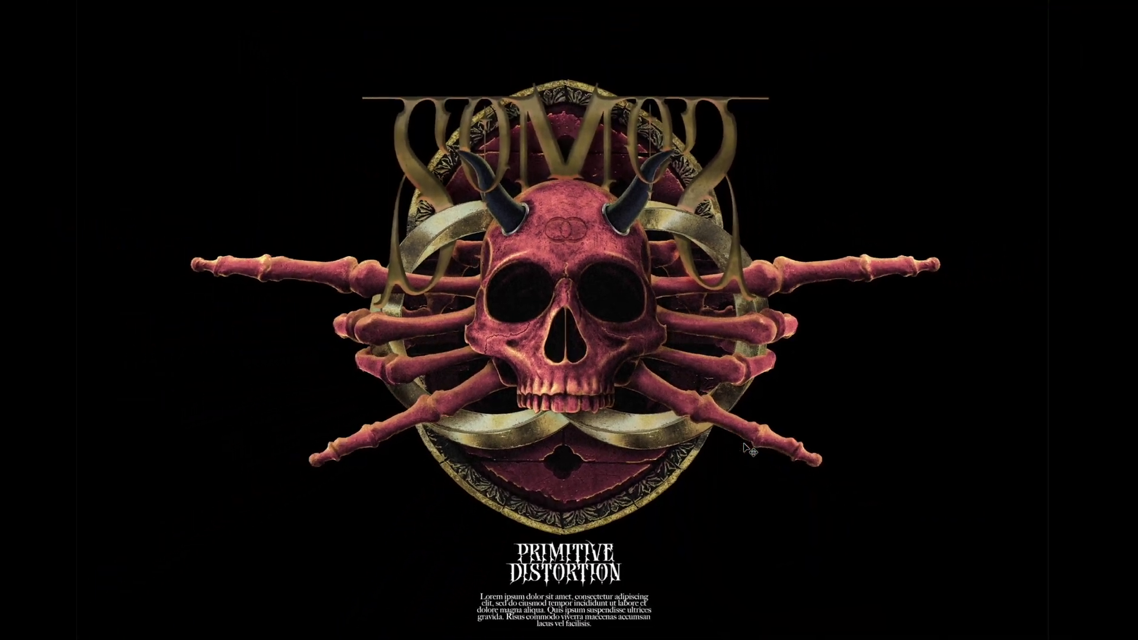
key(ctrl+minus)
key(ctrl+minus)
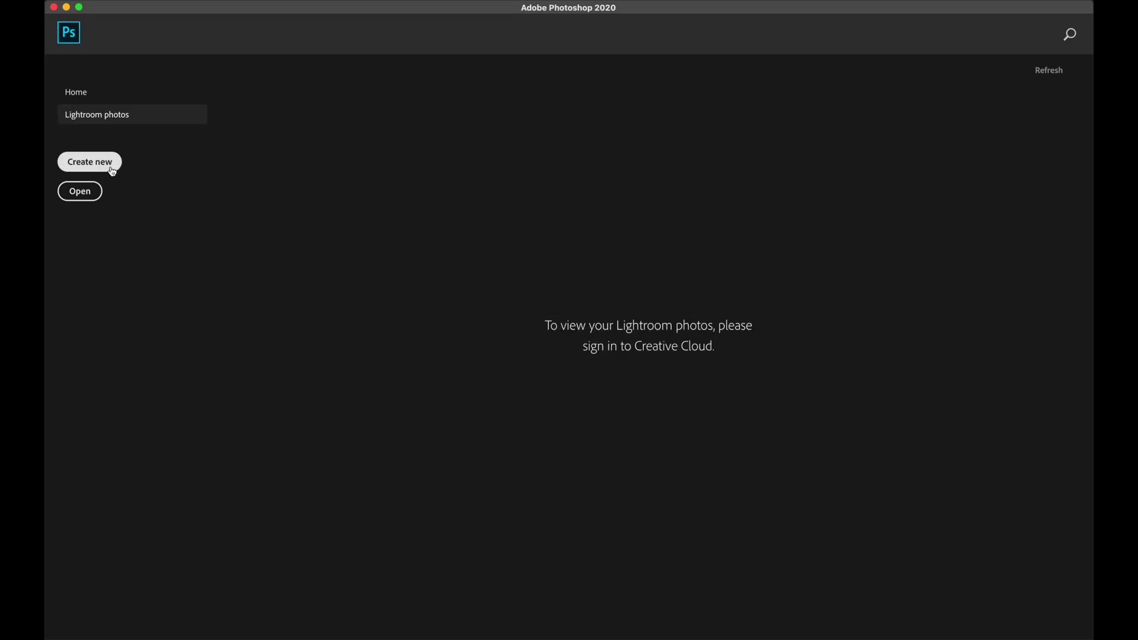
- Create a new 3000 x 3000 pixel document named "tshirt design"
click(112, 170)
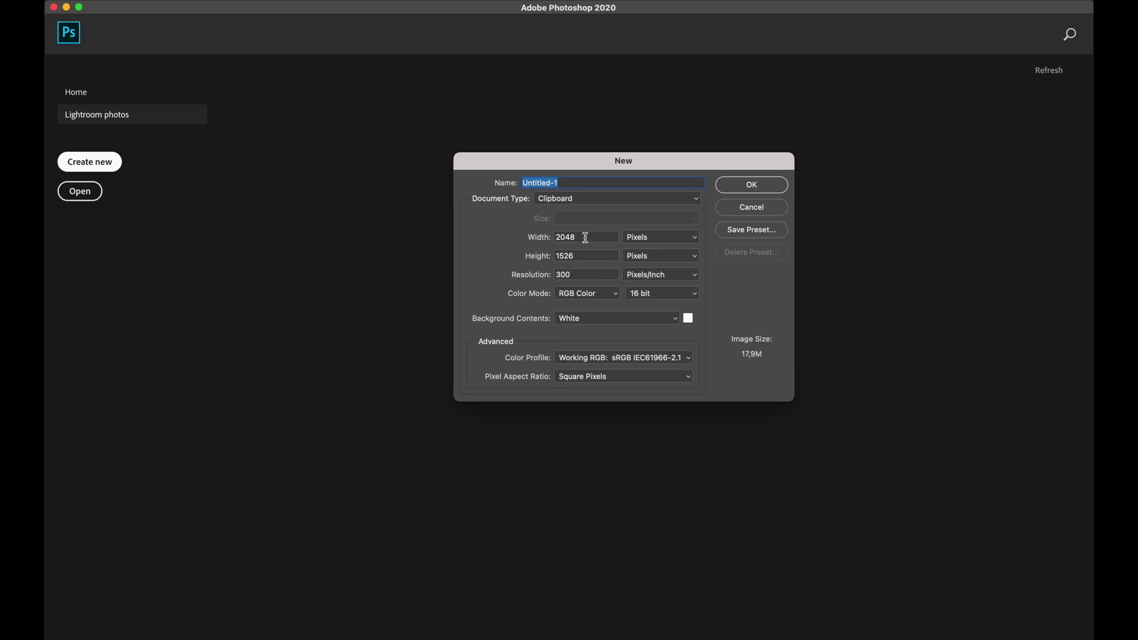
text(3000)
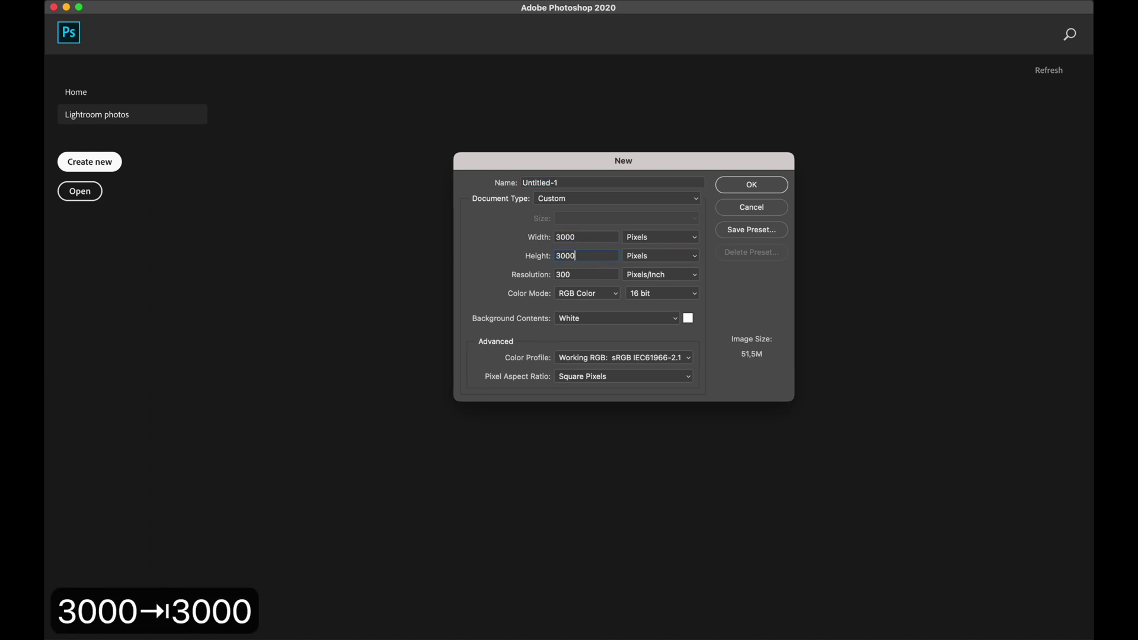
text(ts)
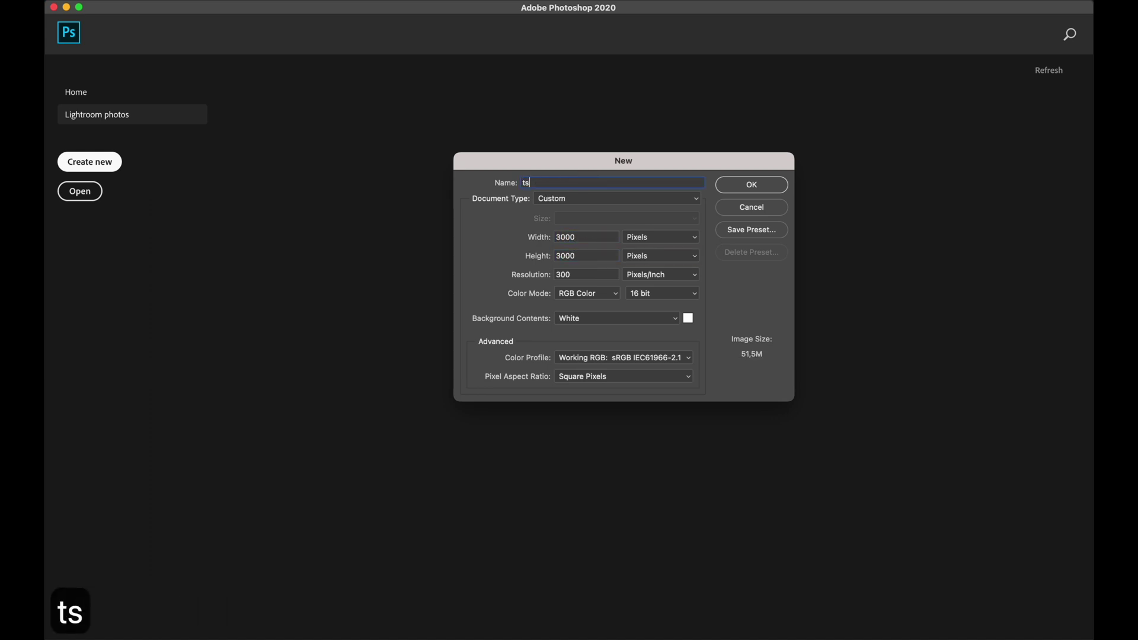
text(hirt design)
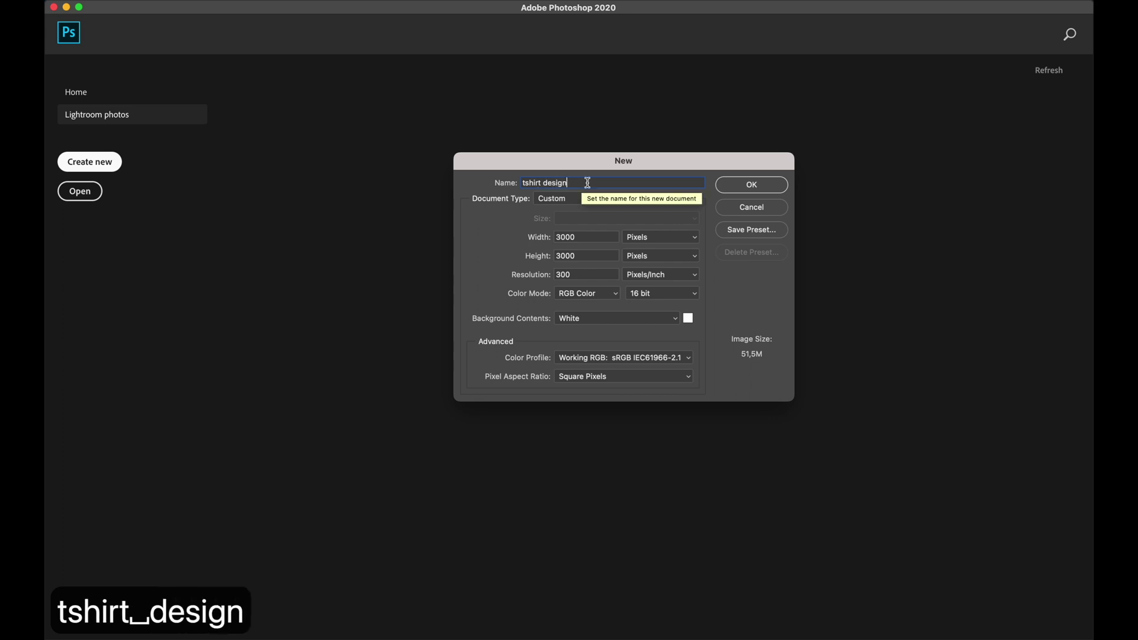
click(735, 186)
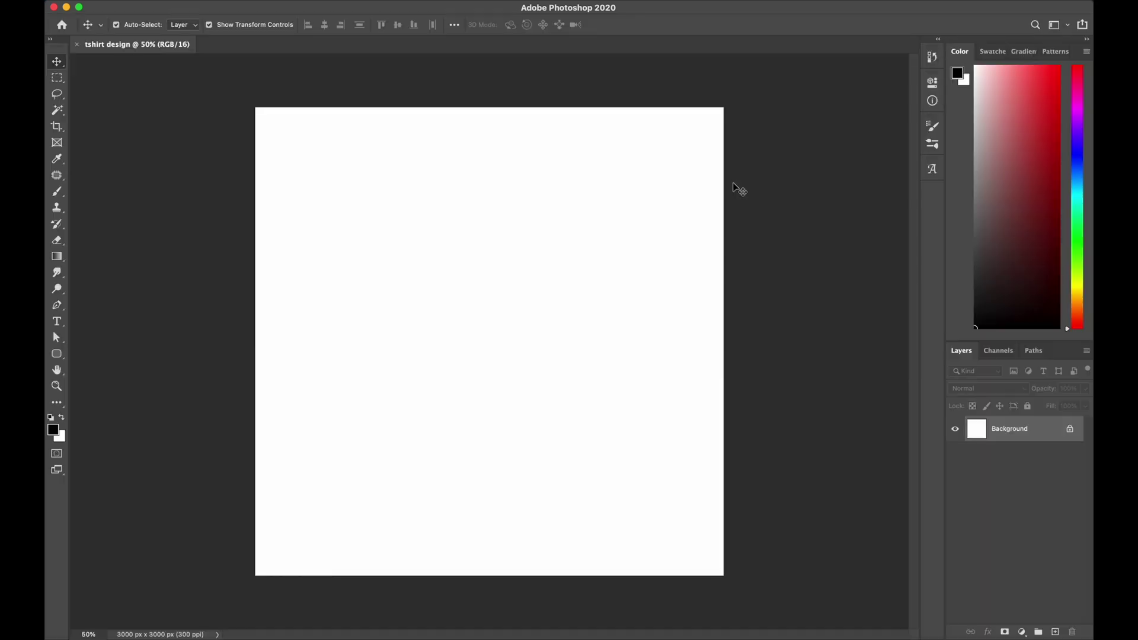
- Place HalfSkull.png and skeletonrock.png from the assets folder into the document
click(320, 610)
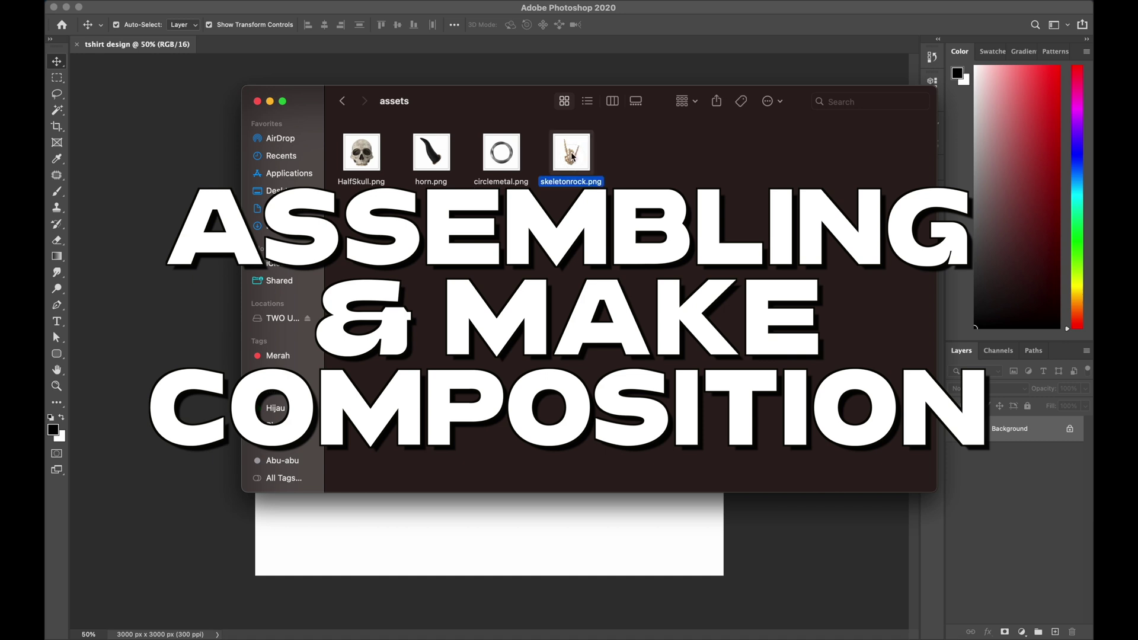
super+click(358, 152)
drag(358, 152, 417, 516)
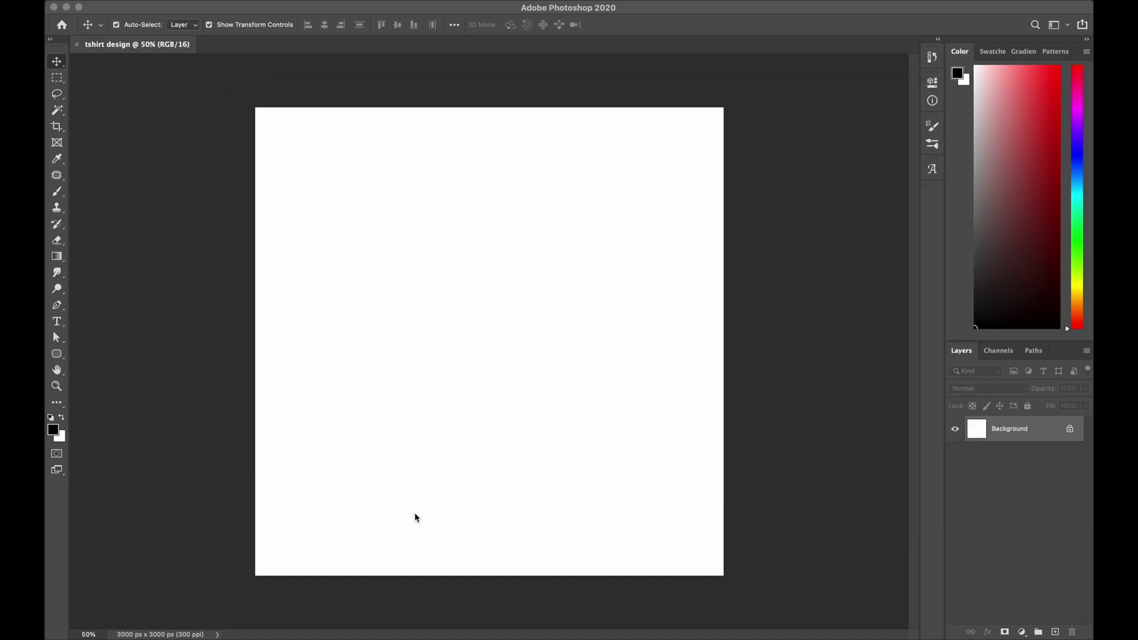
key(Return)
key(Return)
- Hide the skeletonrock layer and scale the skull down around its centre
click(956, 430)
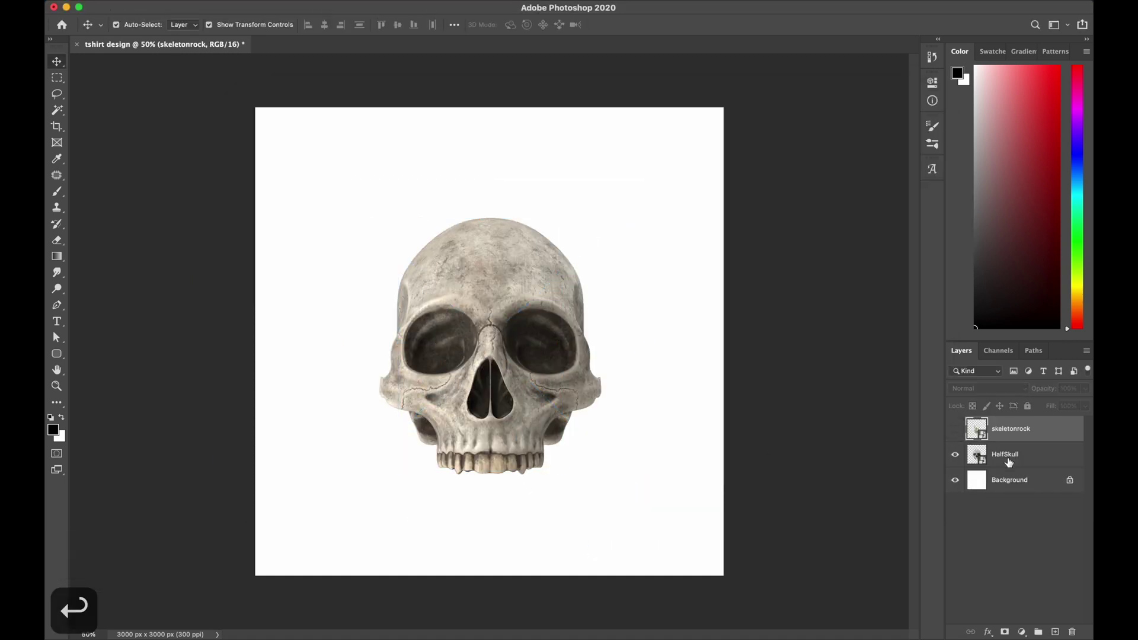
click(1009, 458)
key(super+t)
drag(649, 185, 594, 242)
key(Return)
- Show the skeletonrock layer again and rotate the skeleton hand 90° clockwise
click(955, 428)
click(1008, 428)
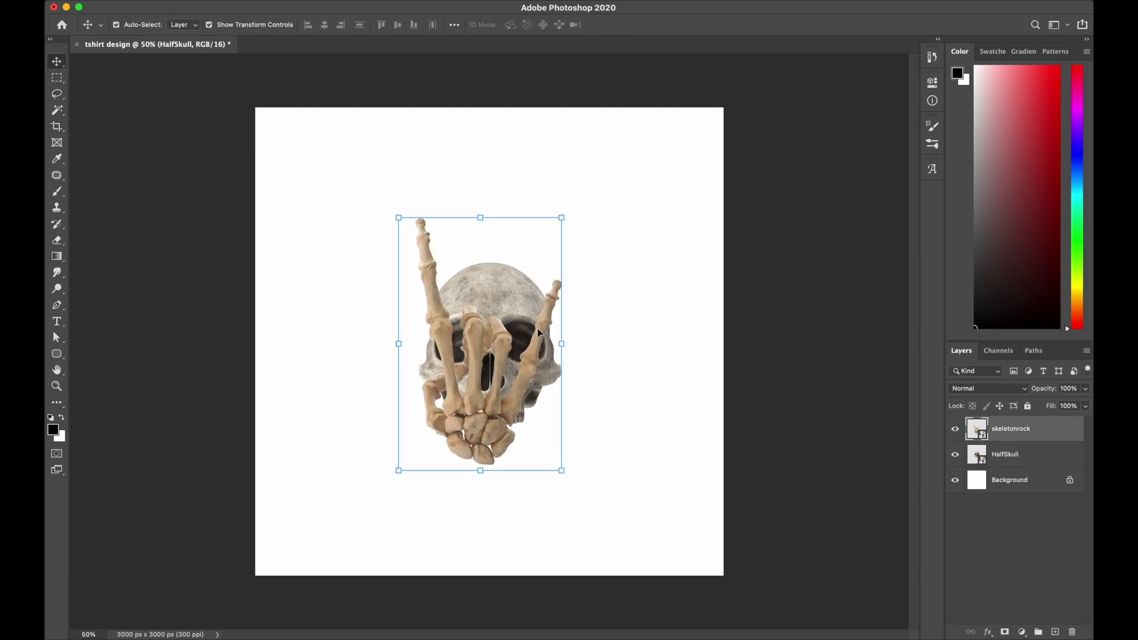
key(super+t)
drag(665, 174, 604, 480)
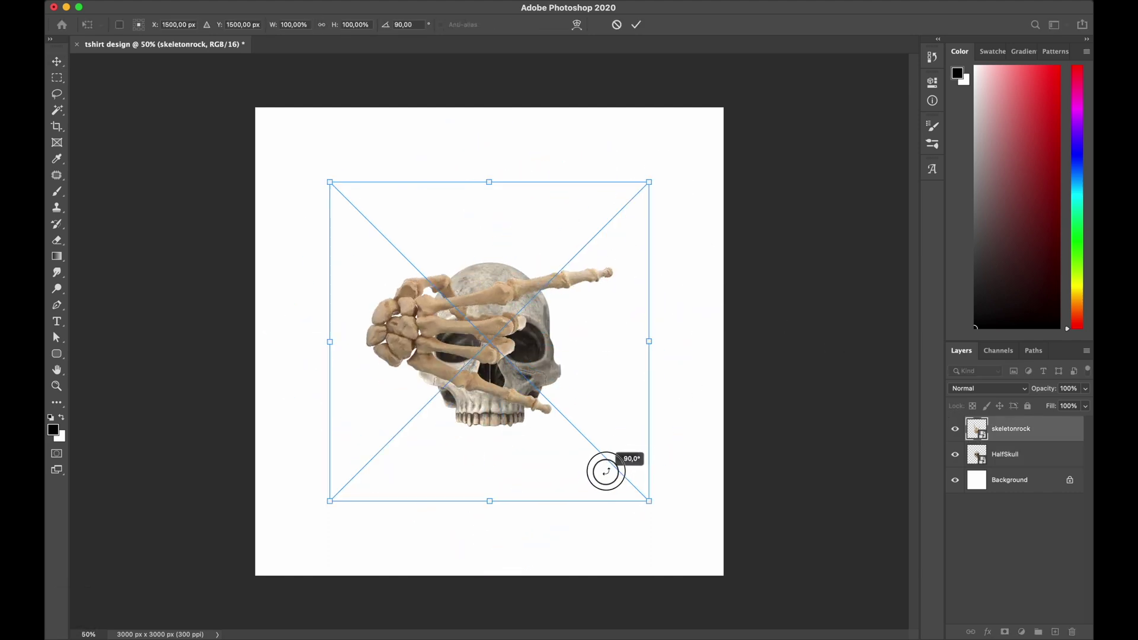
key(Return)
- Move the skeleton hand behind the skull so its fingers extend to the right, and scale both down together
drag(485, 339, 584, 354)
key(super+bracketleft)
shift+click(529, 357)
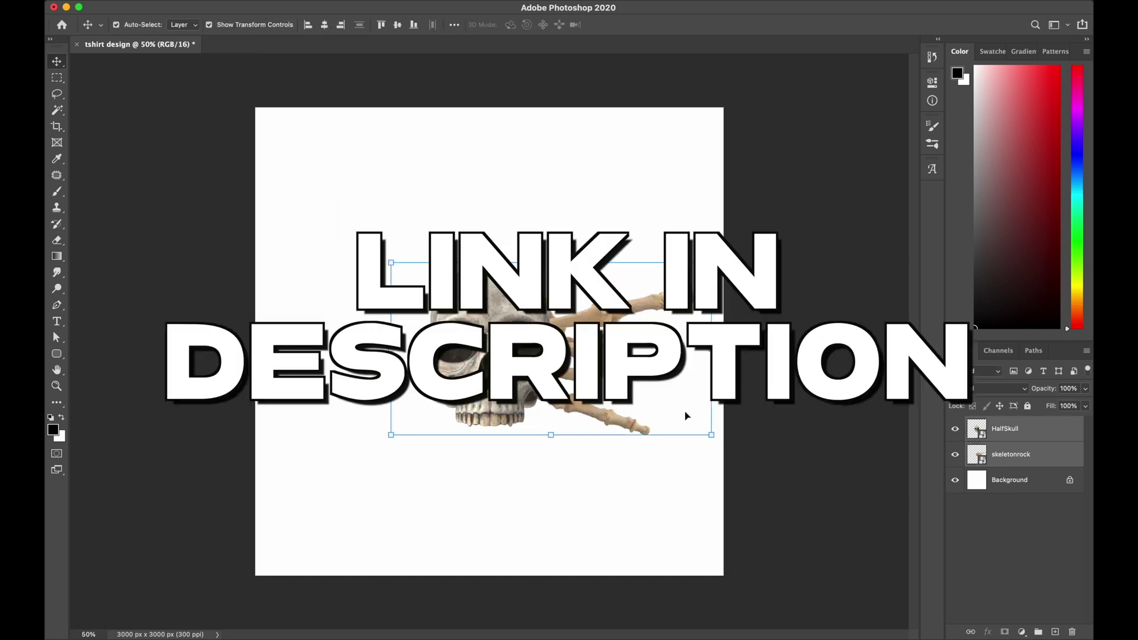
drag(713, 435, 676, 417)
key(Return)
click(704, 411)
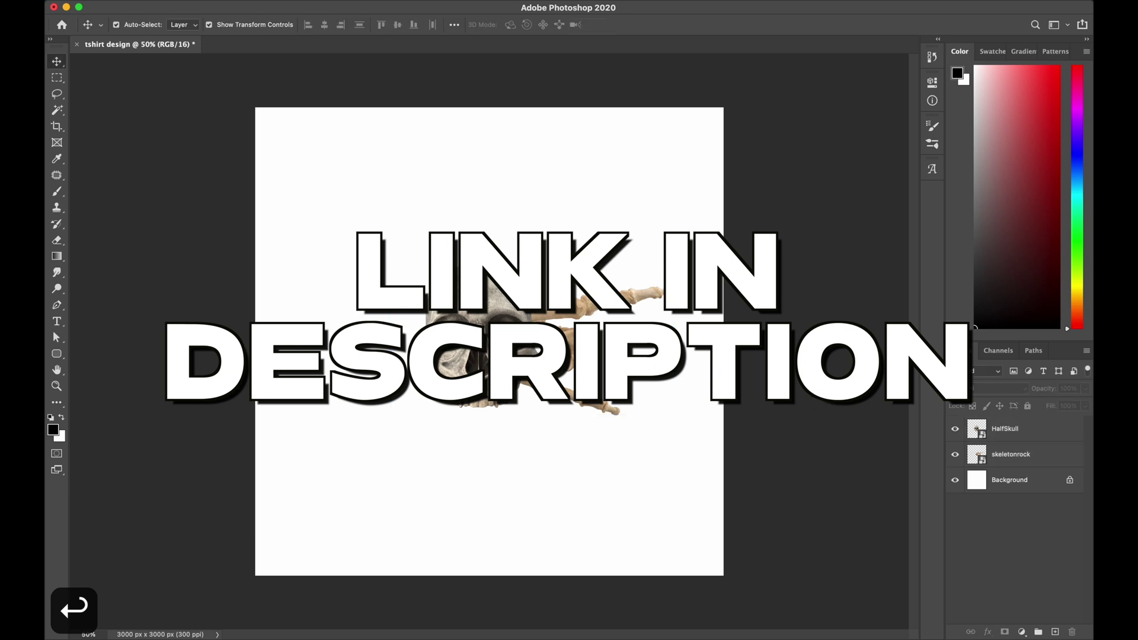
- Hide the skull layer and duplicate the skeletonrock layer
scroll(563, 378, up, 3)
click(564, 374)
click(955, 430)
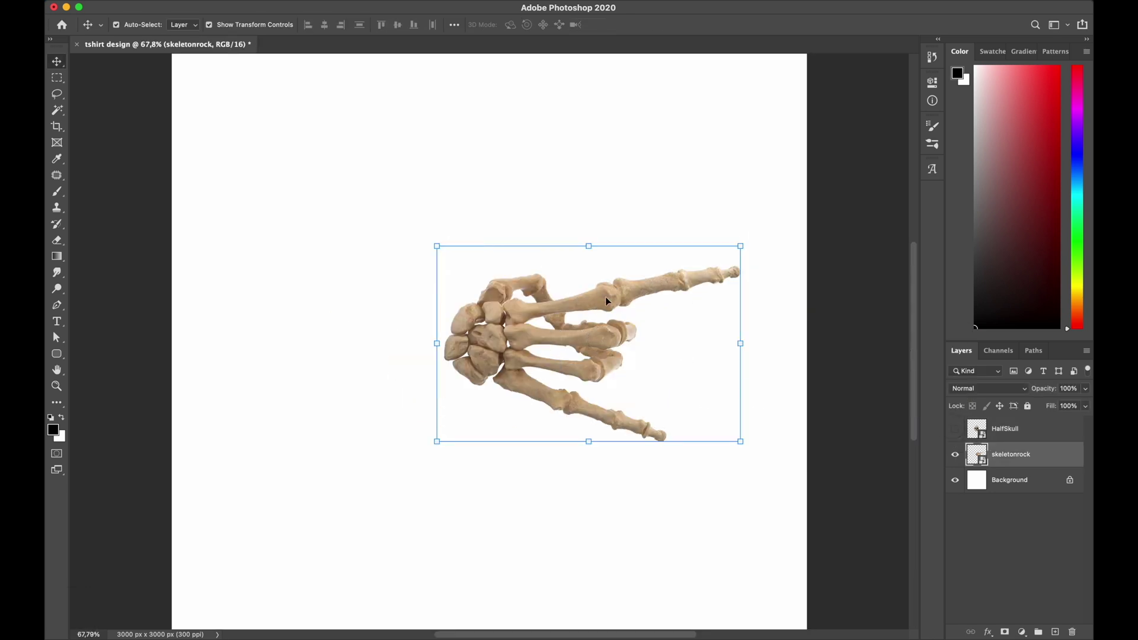
drag(606, 301, 628, 298)
key(super+j)
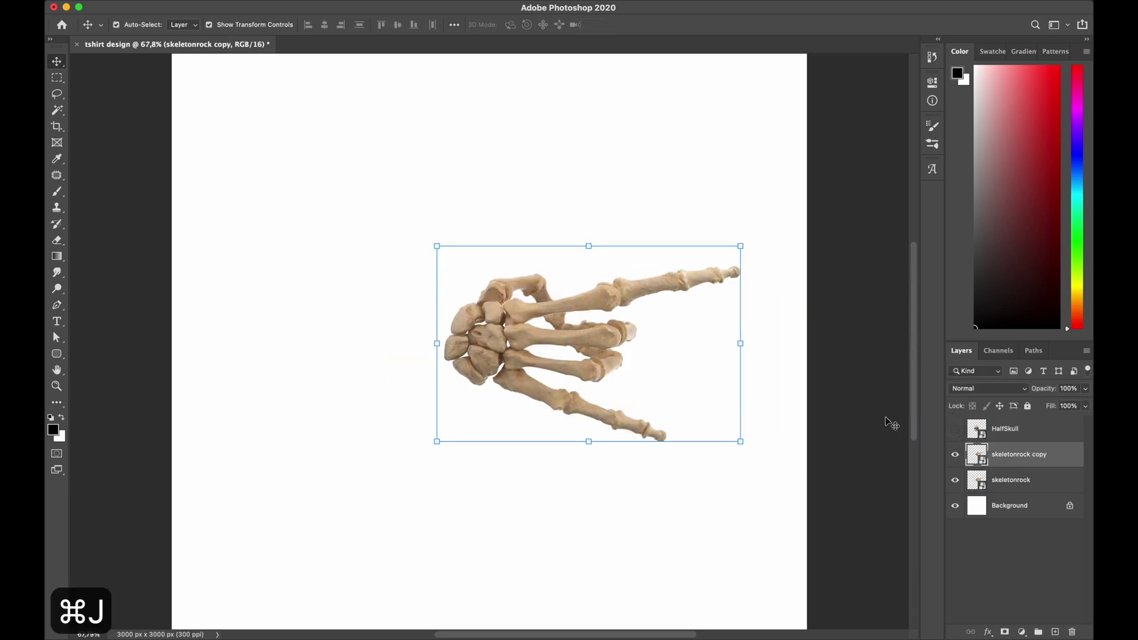
- Flip the duplicated hand horizontally and move it left to mirror the original
key(super+t)
right_click(397, 358)
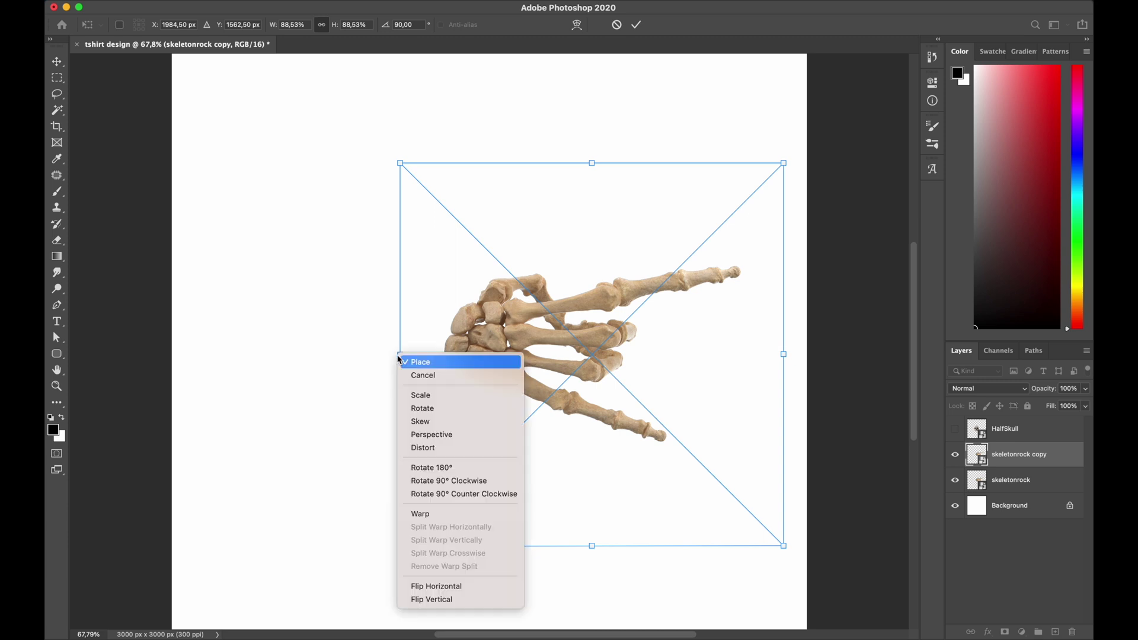
click(453, 589)
drag(716, 353, 539, 337)
key(Return)
- Scale both skeleton hands down together and reposition the skull centred between them
shift+click(523, 333)
key(ctrl+t)
drag(774, 243, 730, 261)
key(Return)
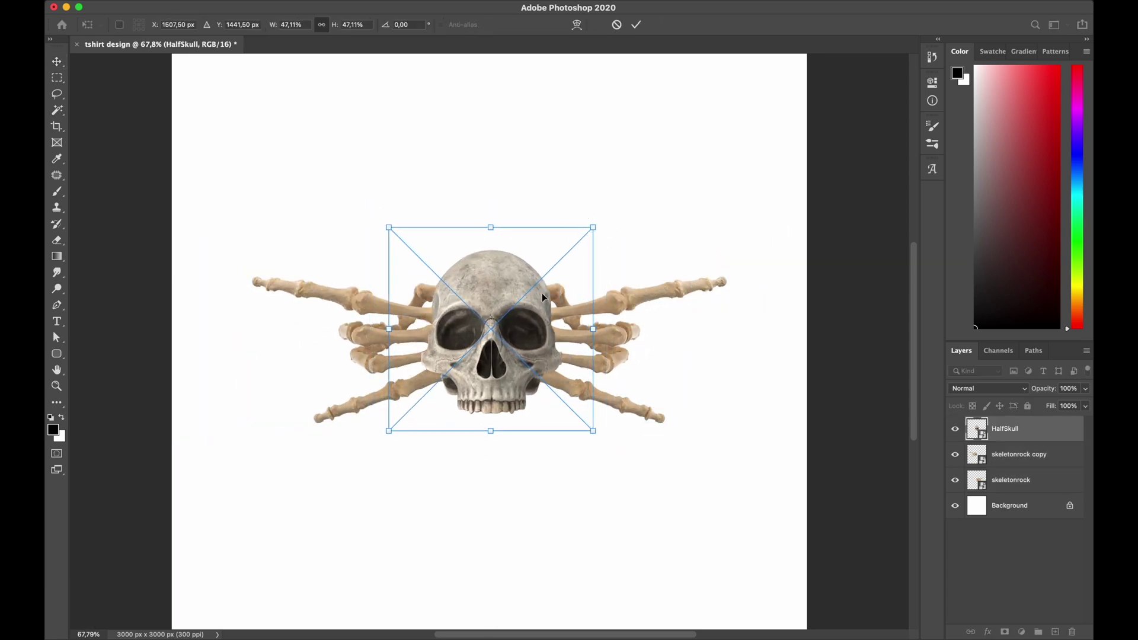
key(Return)
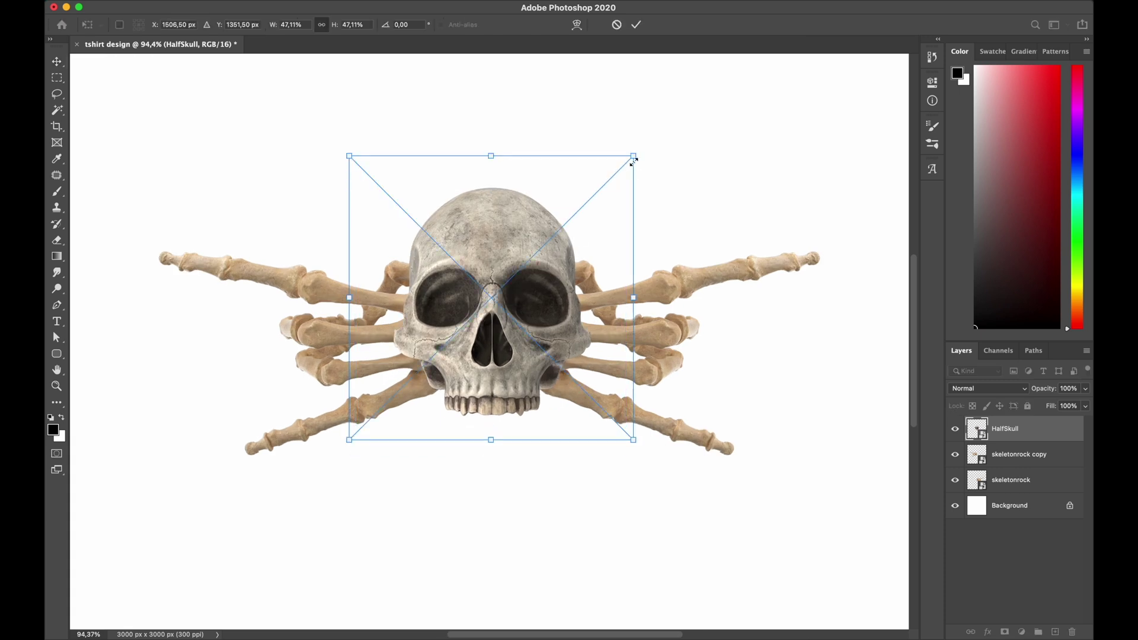
key(Return)
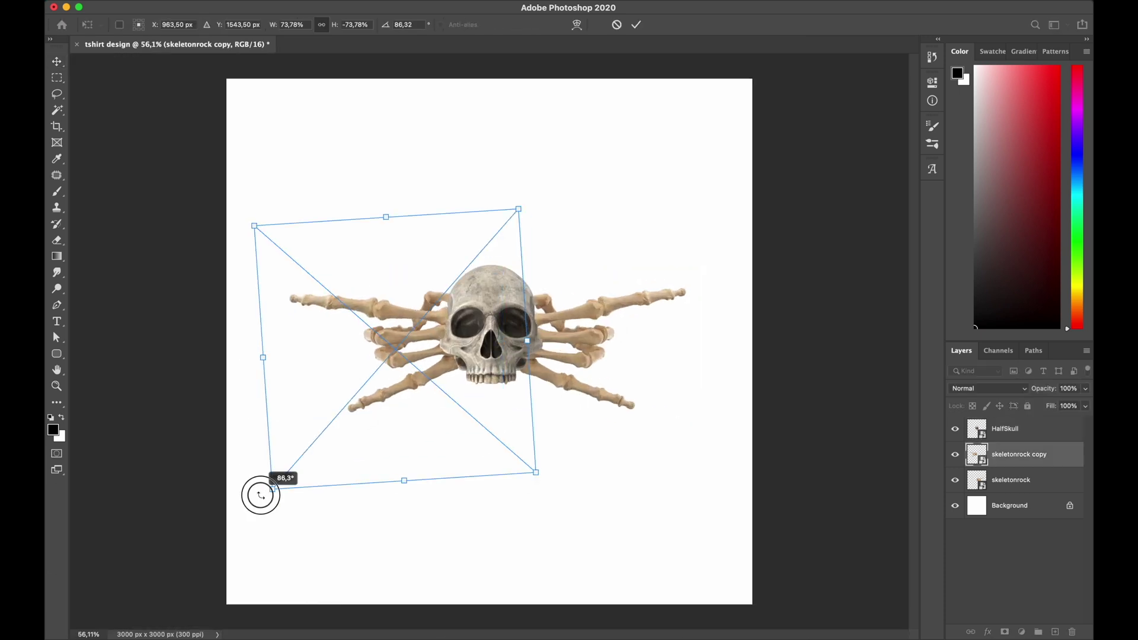
- Rotate the left hand to 84.84° at 72.65% scale and replace the right hand with a mirrored copy of it
drag(256, 488, 257, 229)
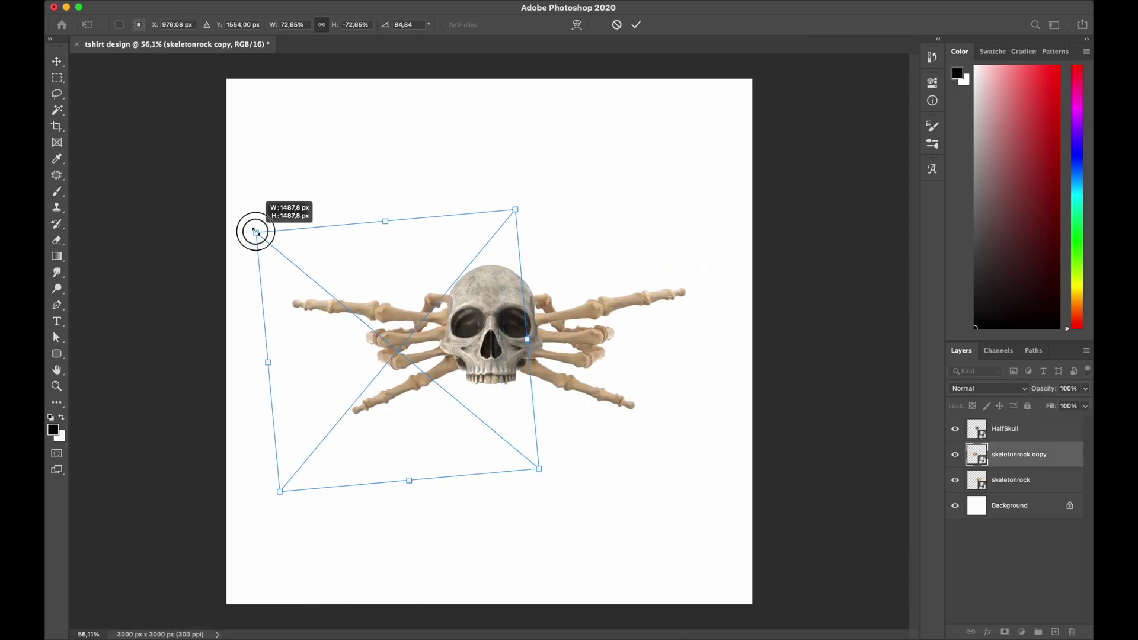
key(BackSpace)
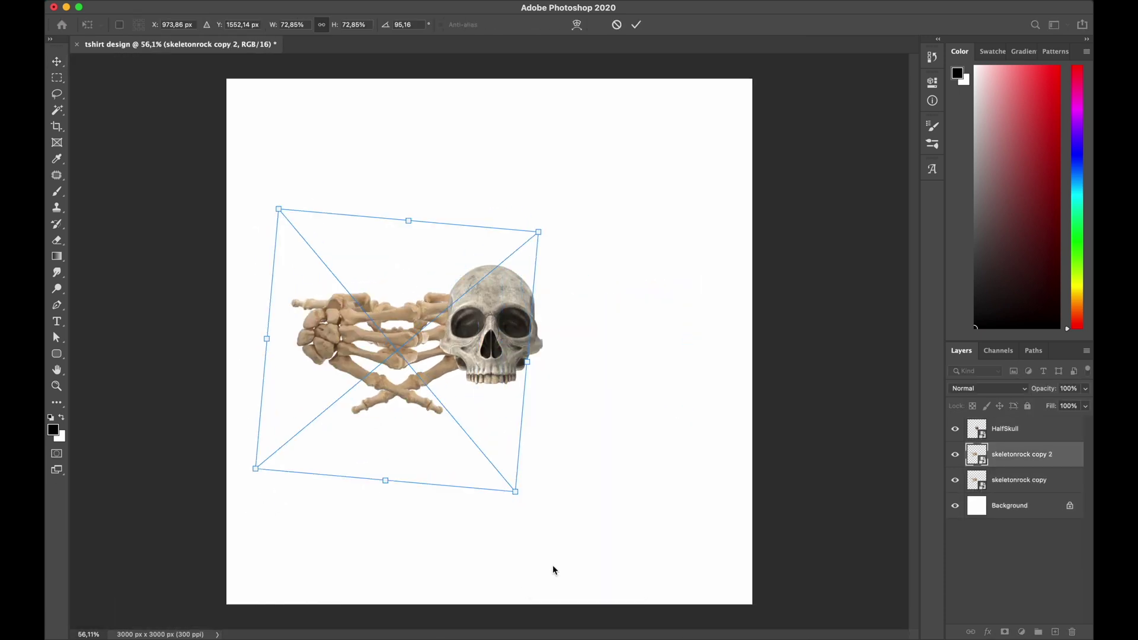
drag(344, 348, 534, 348)
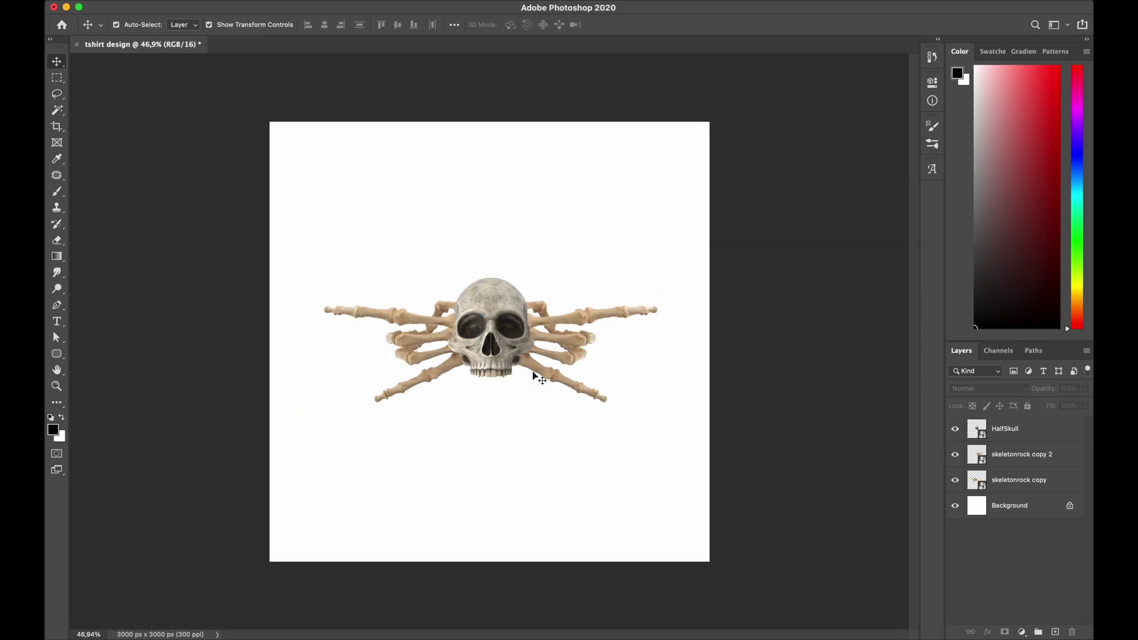
click(553, 265)
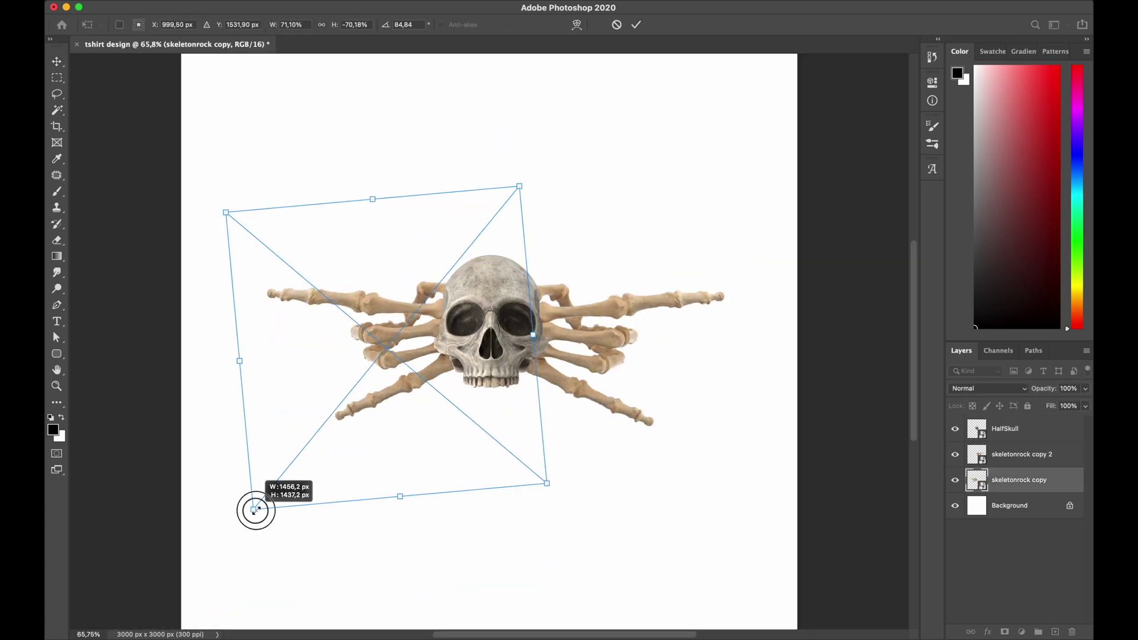
- Resize the left hand to 67.87% width and 69.82% height, reposition it beside the skull, and remove the right hand
drag(254, 508, 257, 531)
drag(368, 214, 370, 216)
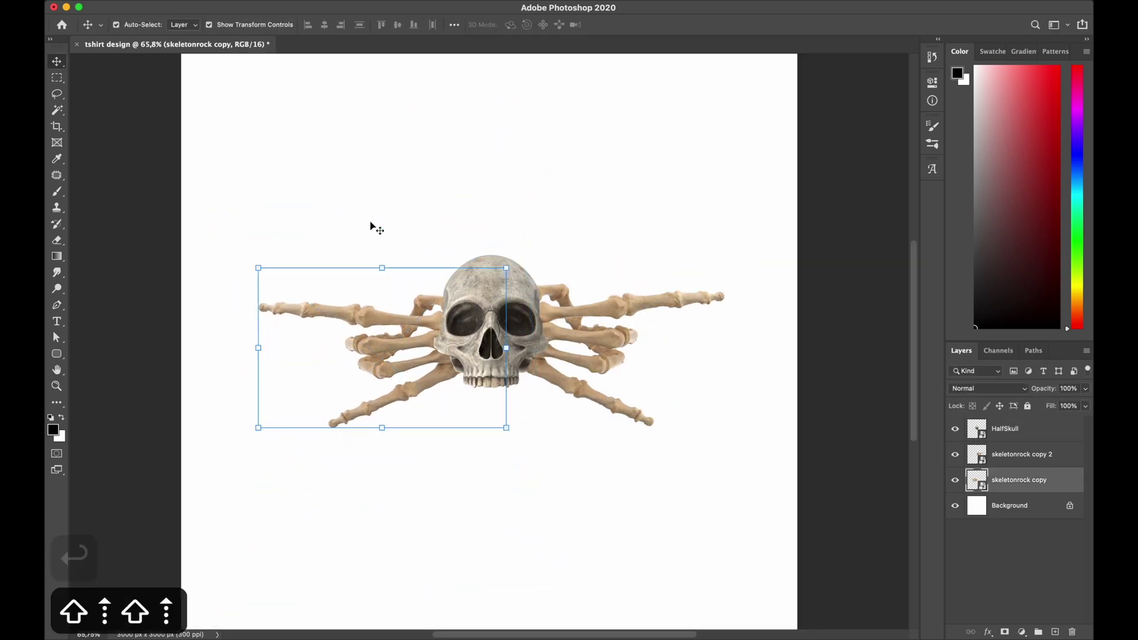
key(shift+Right)
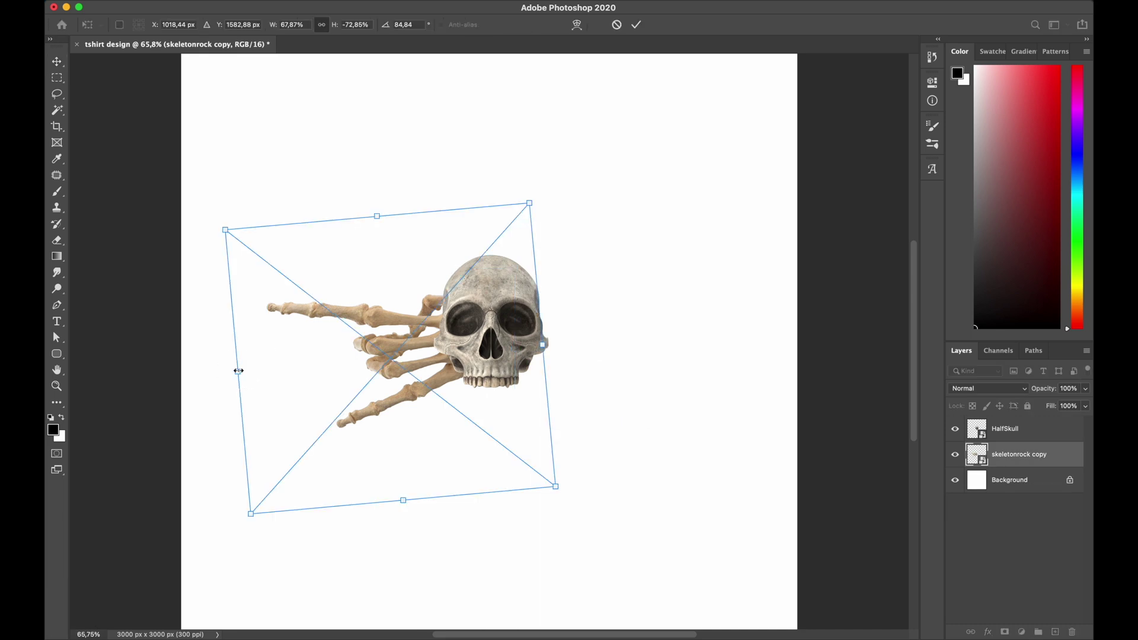
drag(236, 371, 247, 371)
key(Return)
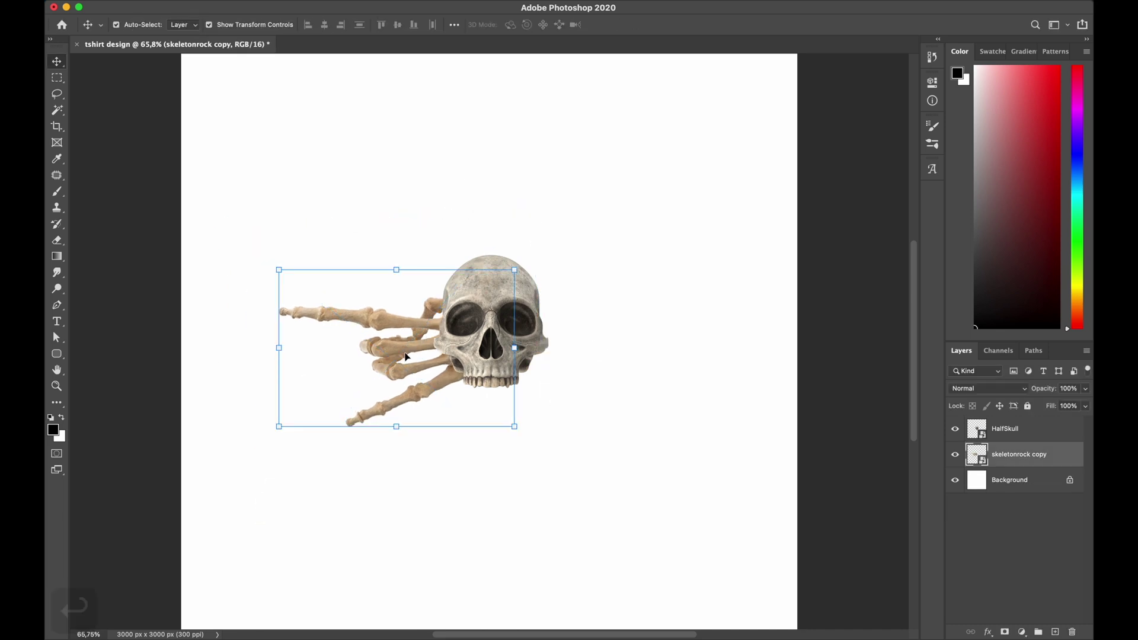
- Place a mirrored duplicate of the left hand on the skull's right side and enlarge the skull and hands together
key(ctrl+j)
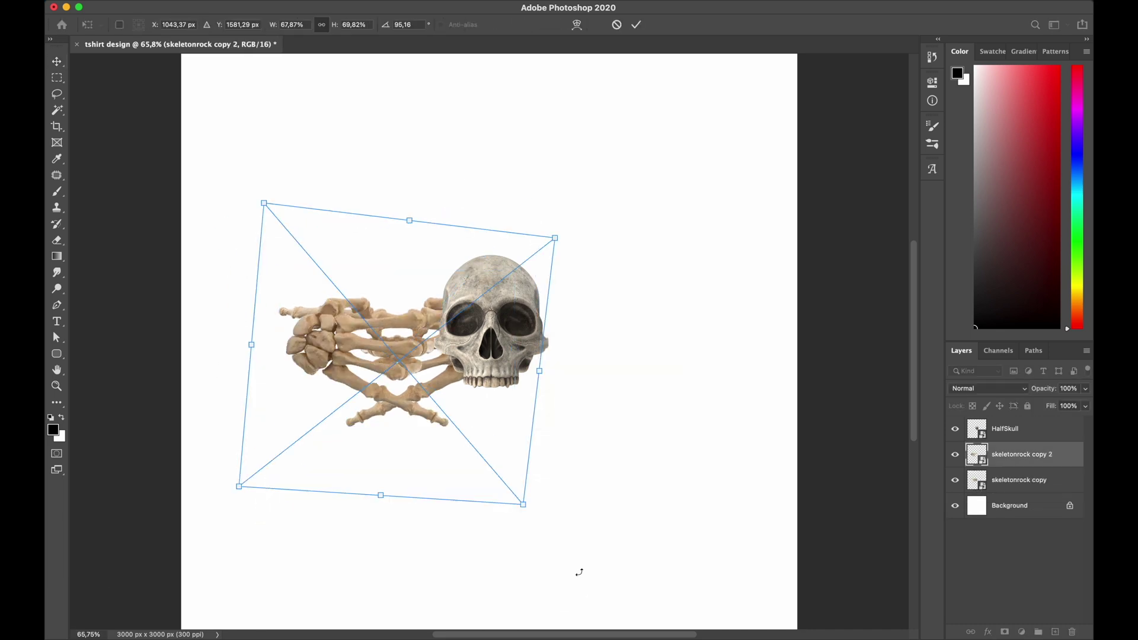
drag(332, 335, 528, 330)
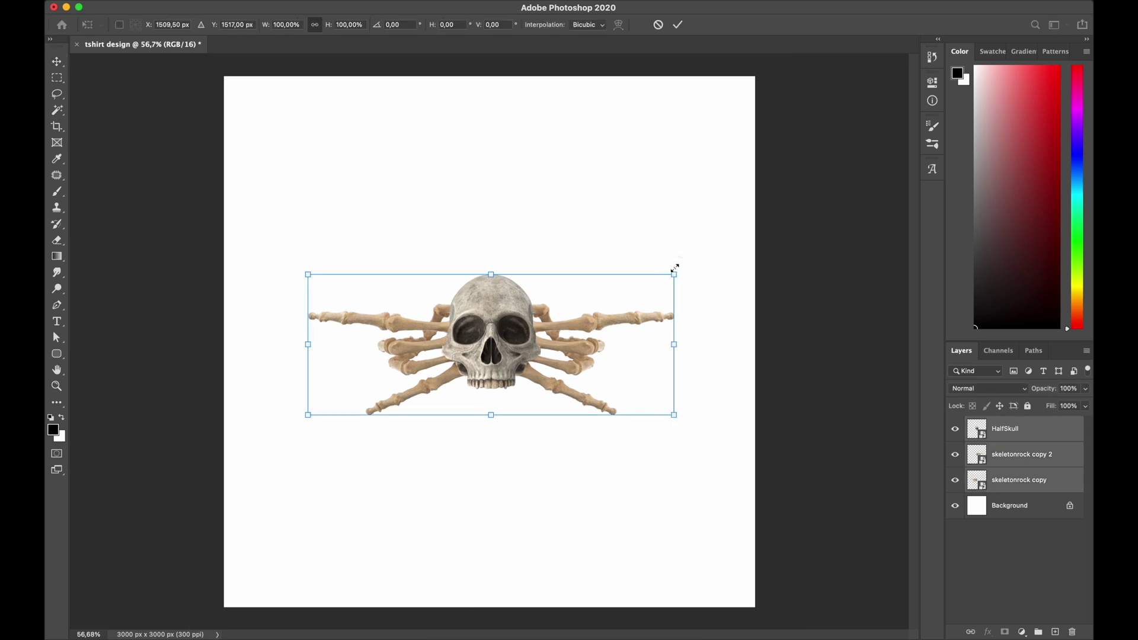
key(Return)
- Fill a new layer above the white background with black and lock it
key(ctrl+BackSpace)
key(alt+BackSpace)
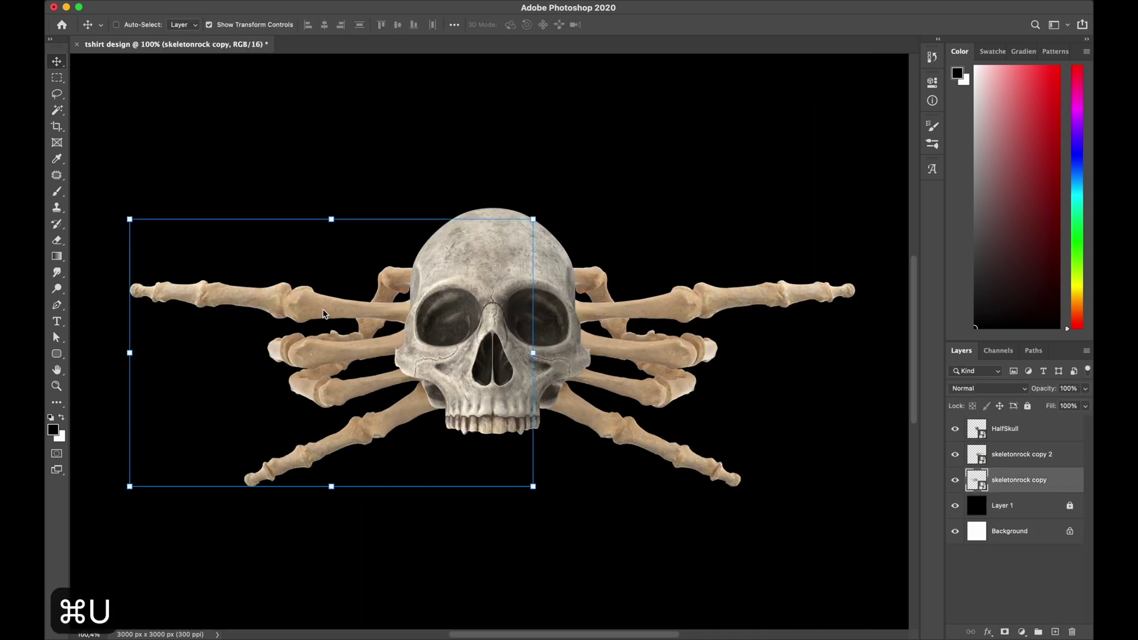
- Apply Hue/Saturation to the left skeleton hand with Saturation -47 and Lightness +9
key(ctrl+u)
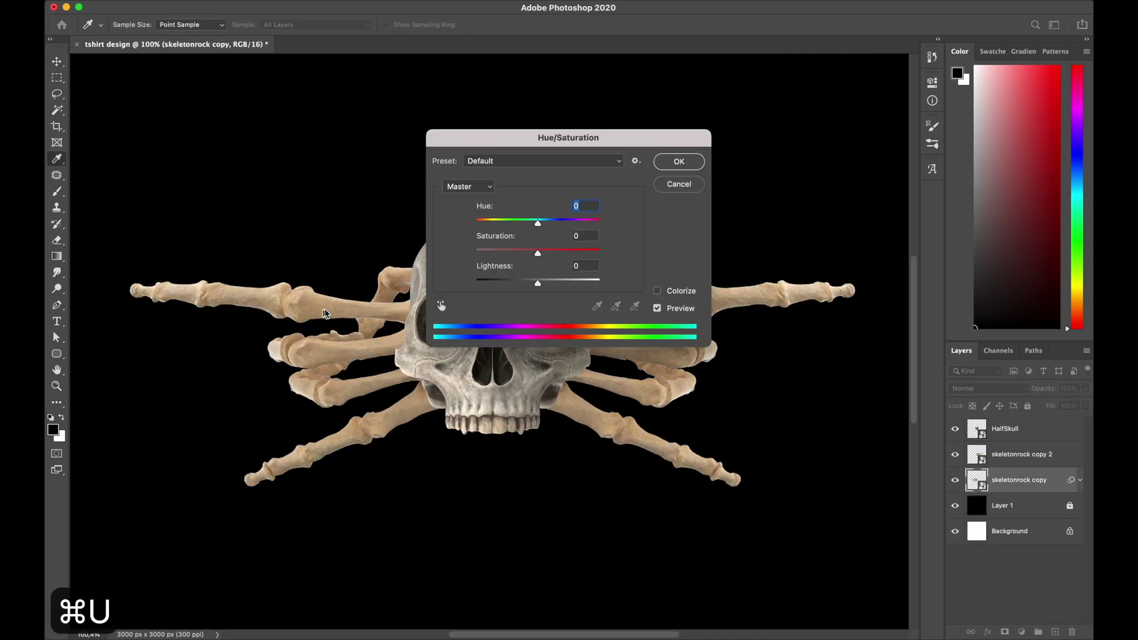
drag(527, 147, 697, 242)
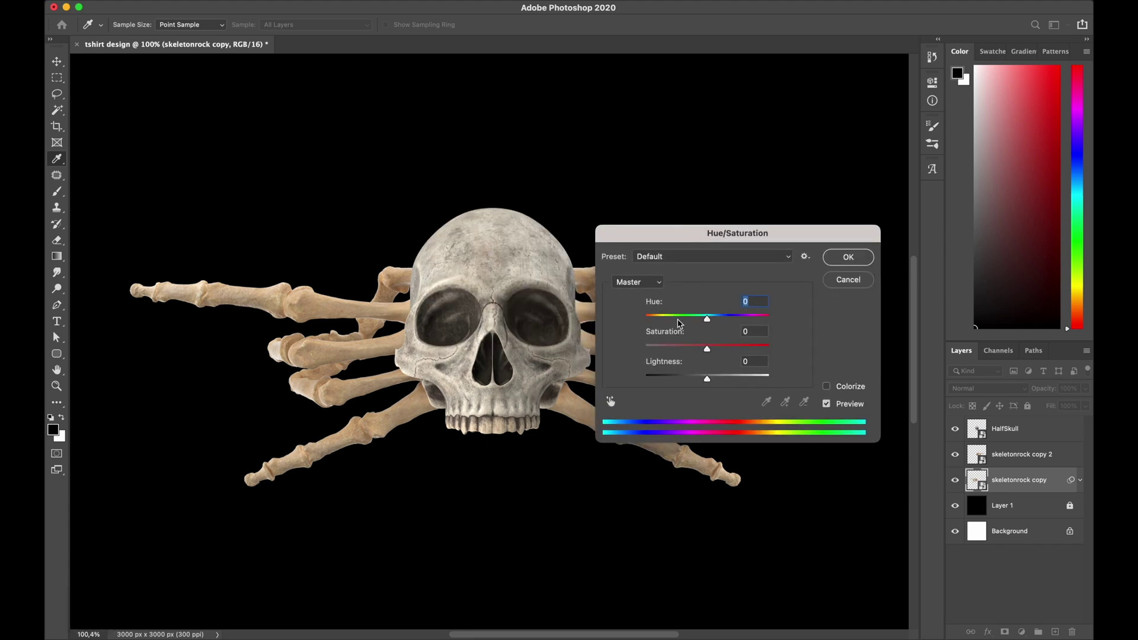
drag(502, 336, 437, 337)
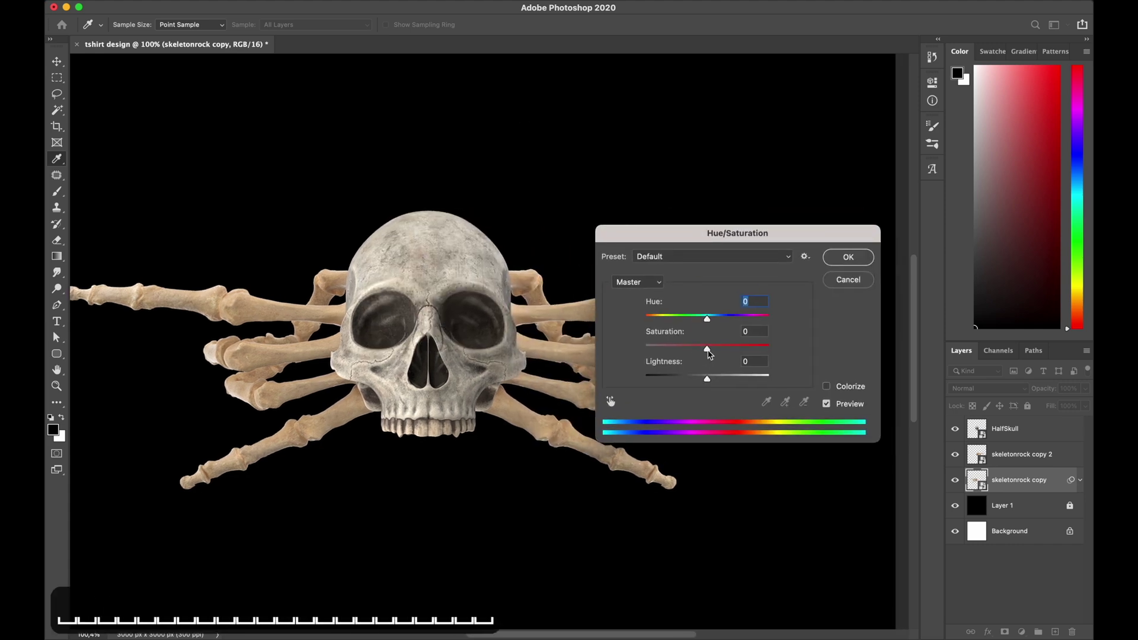
drag(703, 354, 684, 355)
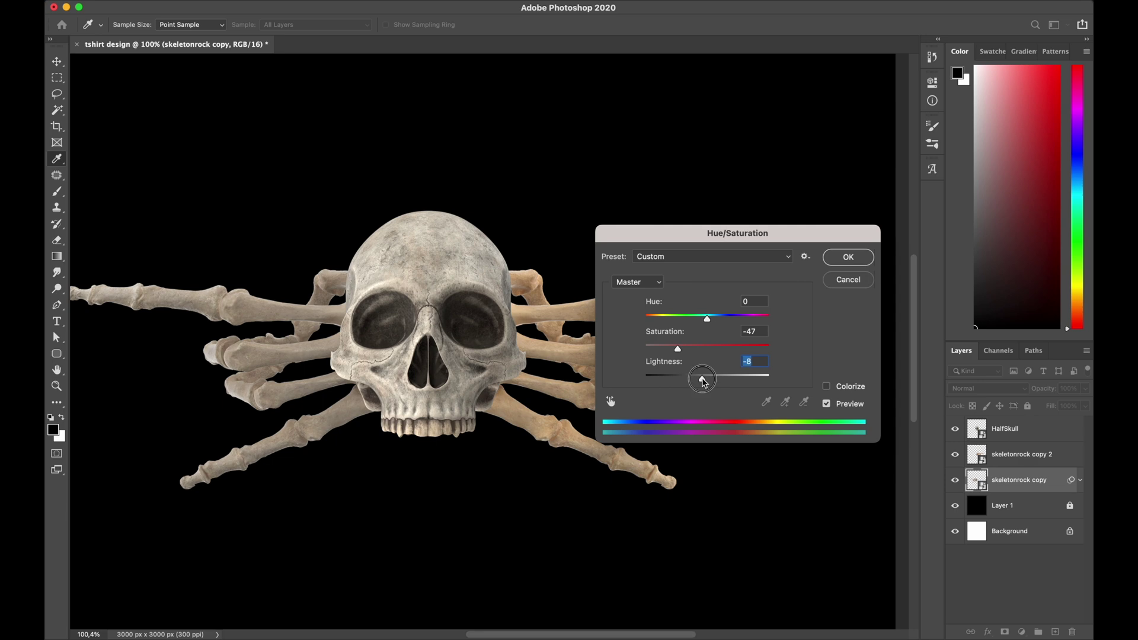
drag(702, 381, 710, 381)
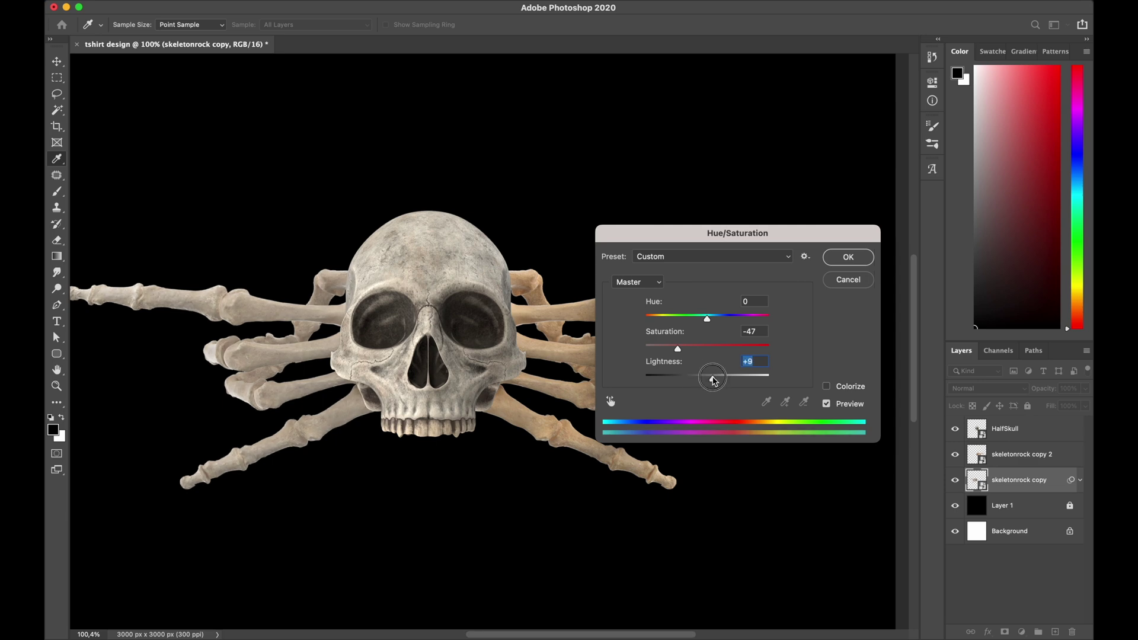
key(Return)
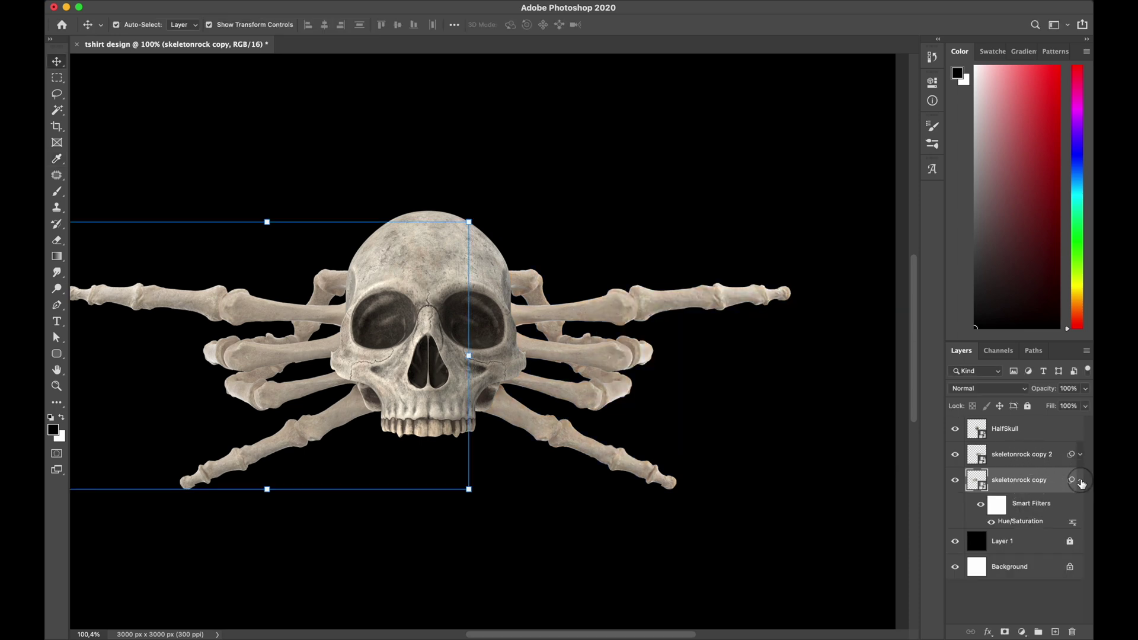
- Darken the skeleton hands' midtones and deepen the skull's shadows with Levels
click(609, 405)
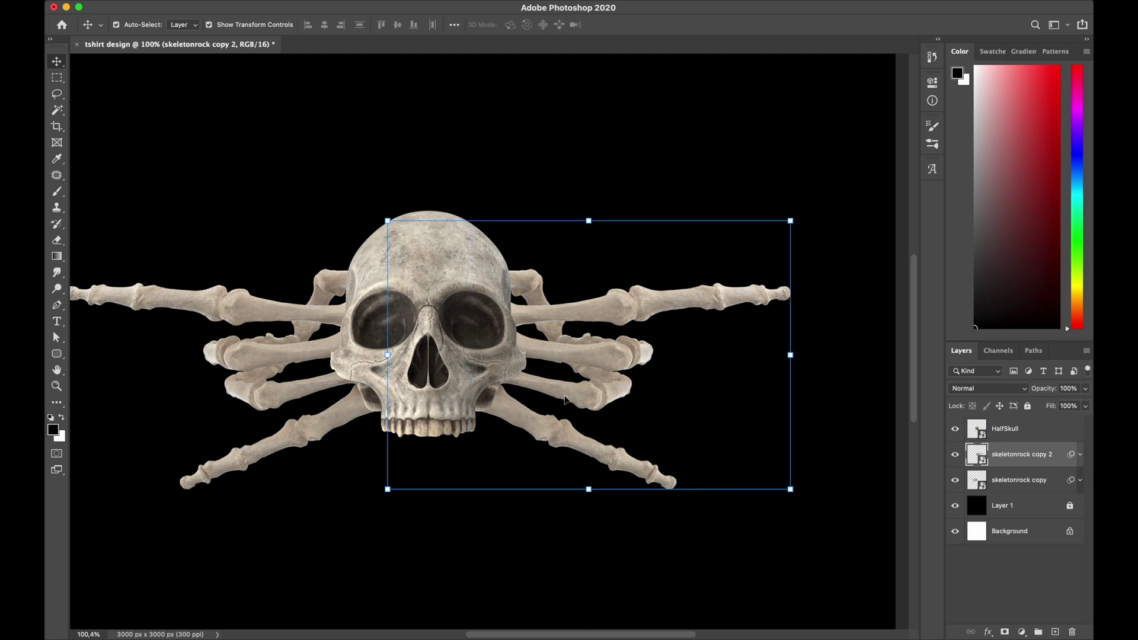
scroll(500, 387, down, 5)
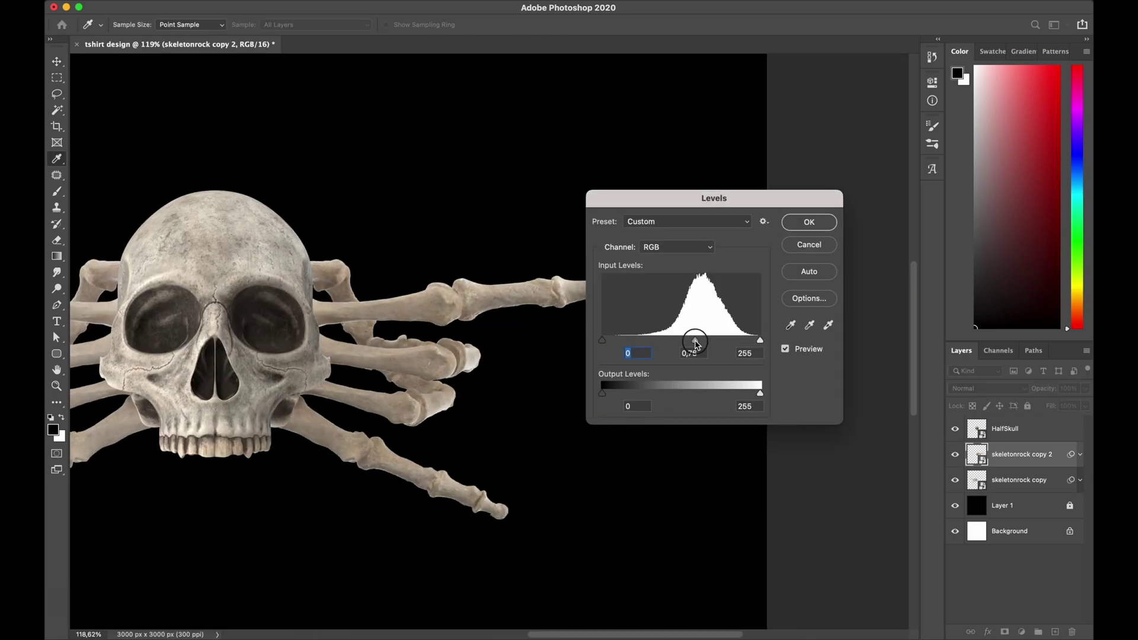
key(Return)
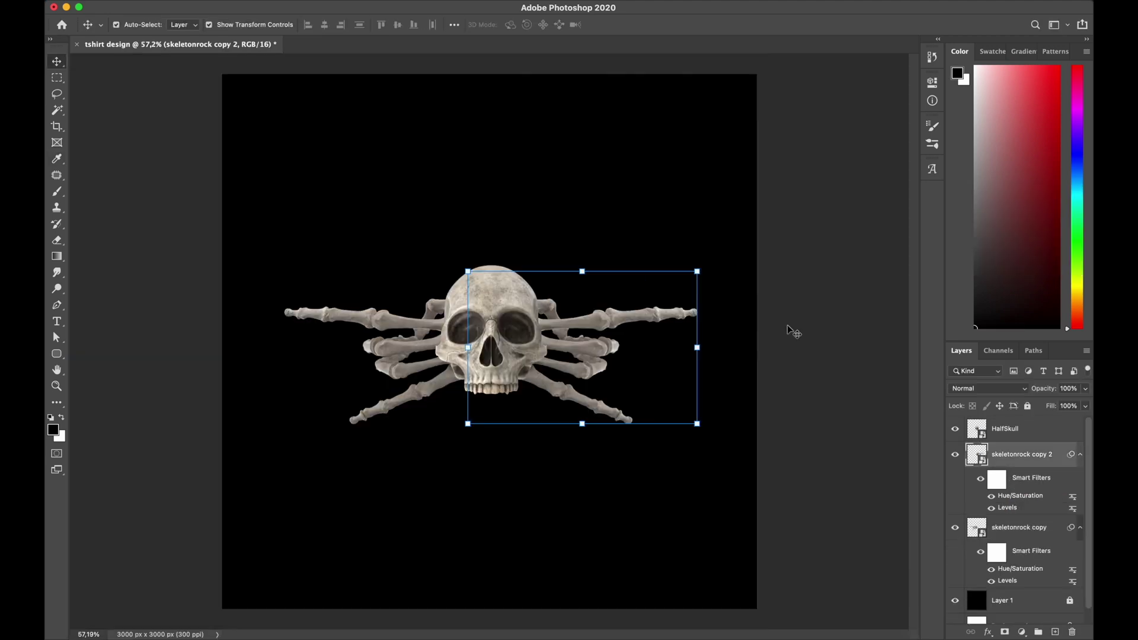
key(super+l)
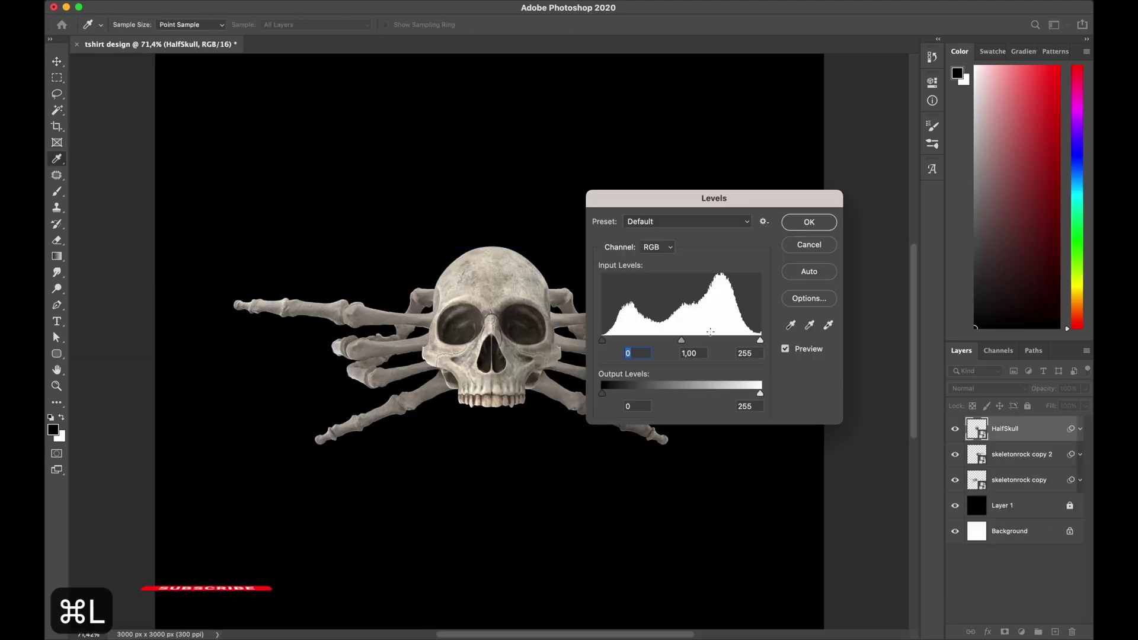
drag(602, 340, 612, 343)
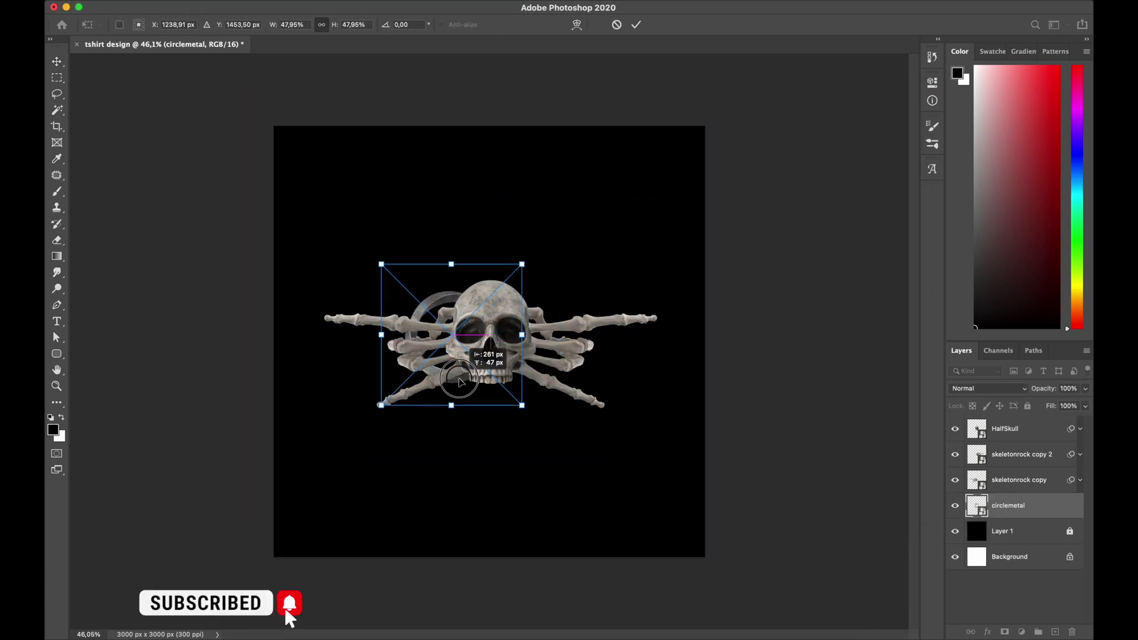
- Enlarge the circlemetal ring and its duplicate, positioning them as two overlapping rings behind the skull and skeleton hands
drag(527, 261, 548, 256)
key(Return)
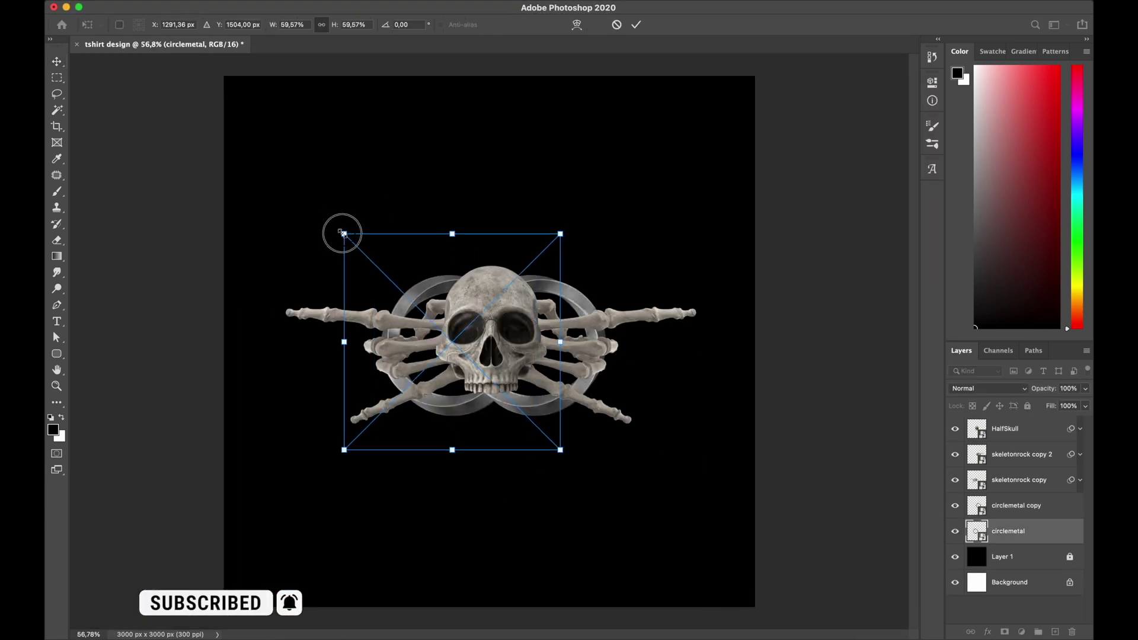
drag(353, 249, 580, 386)
key(Return)
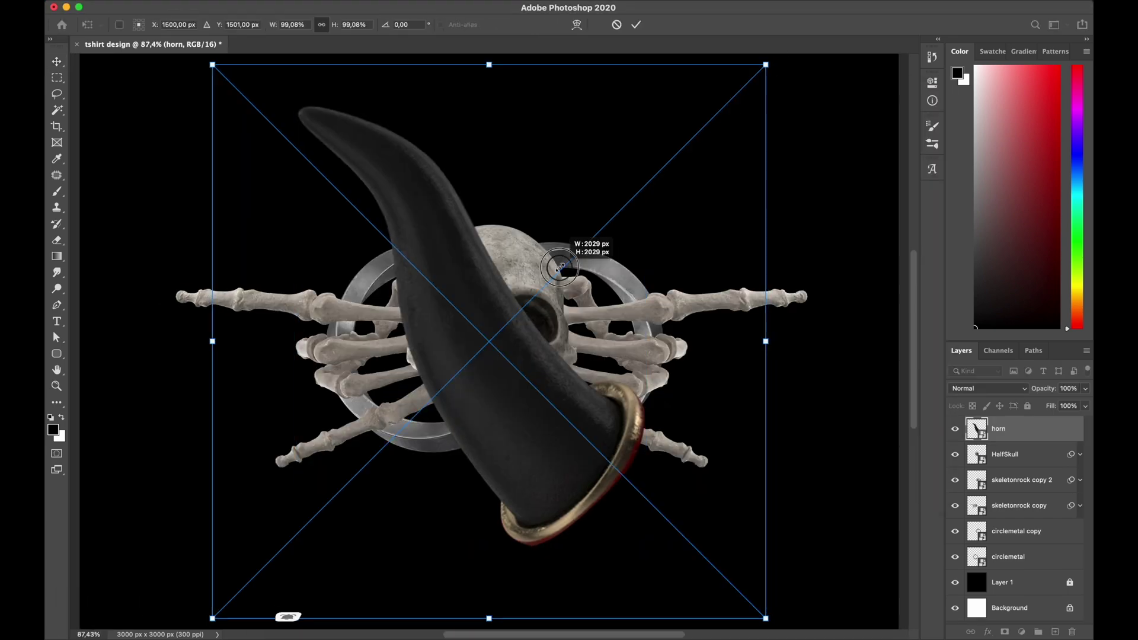
- Shrink the horn onto one side of the skull's forehead and place a mirrored copy on the other side
drag(571, 237, 473, 188)
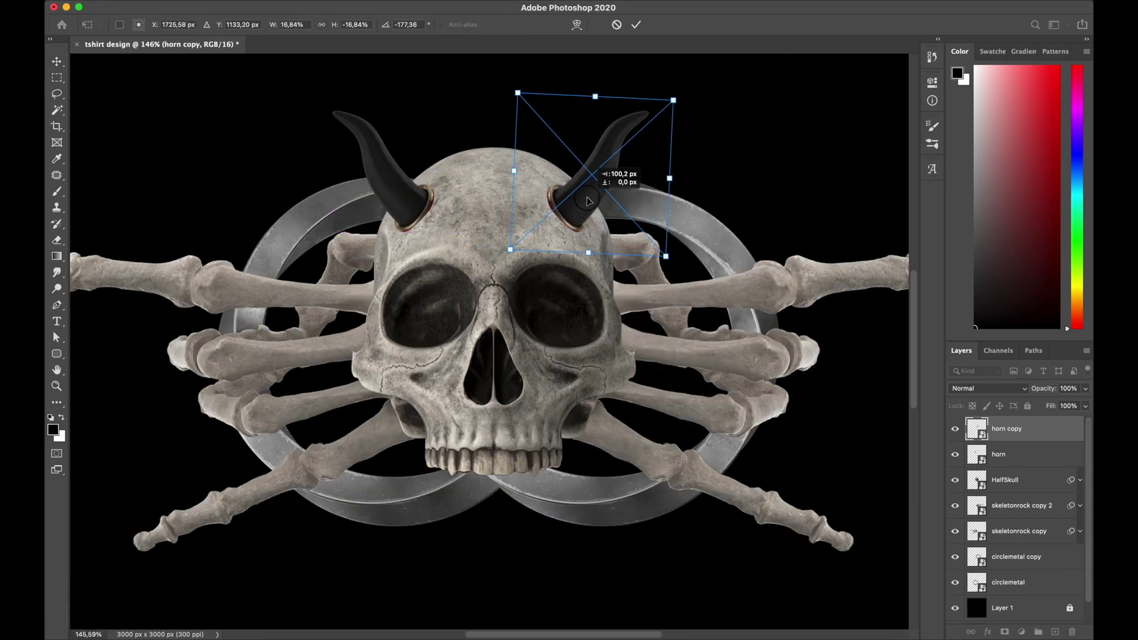
key(Return)
click(529, 335)
click(419, 222)
key(shift+Up)
click(568, 221)
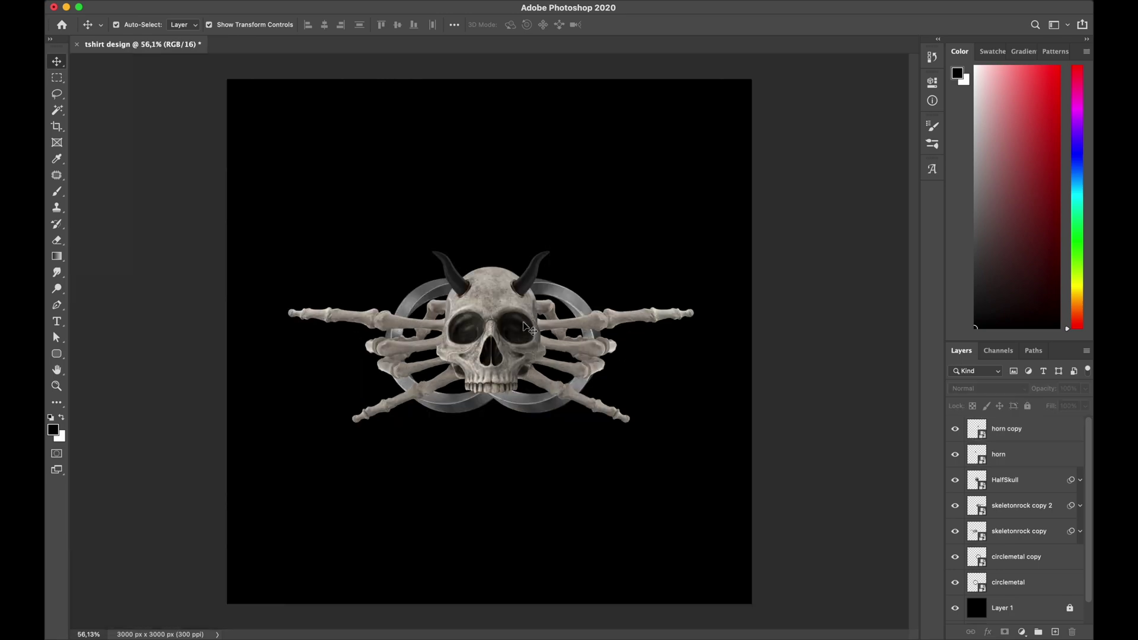
- Erase parts of the right skeleton hand's mask within the metal ring's outline to bring the ring in front of the rear bones
click(608, 242)
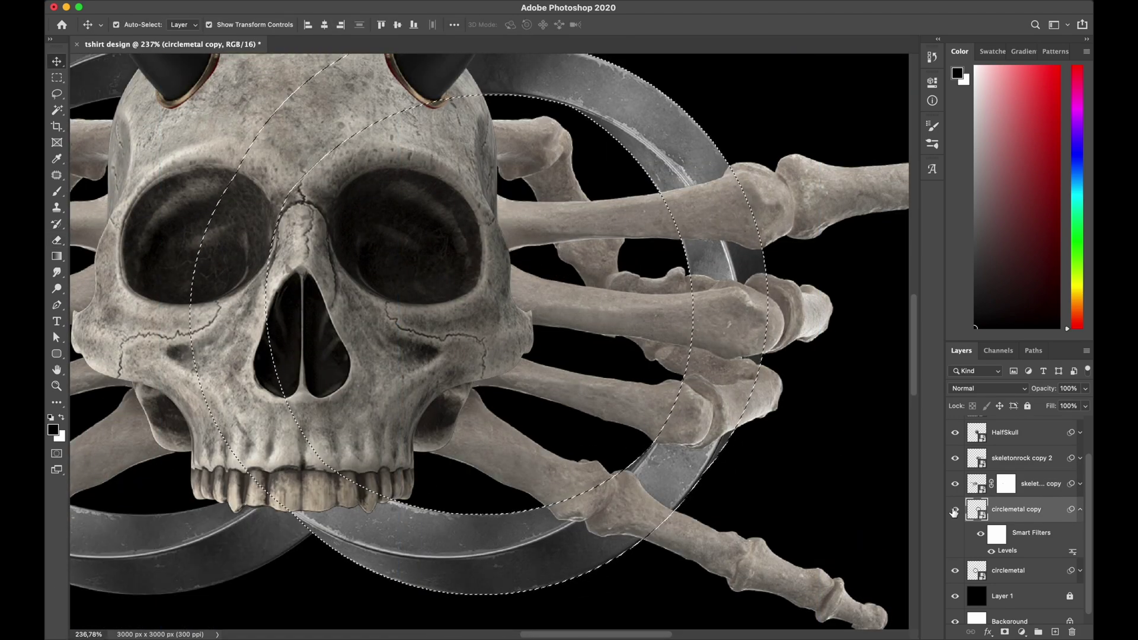
key(super+z)
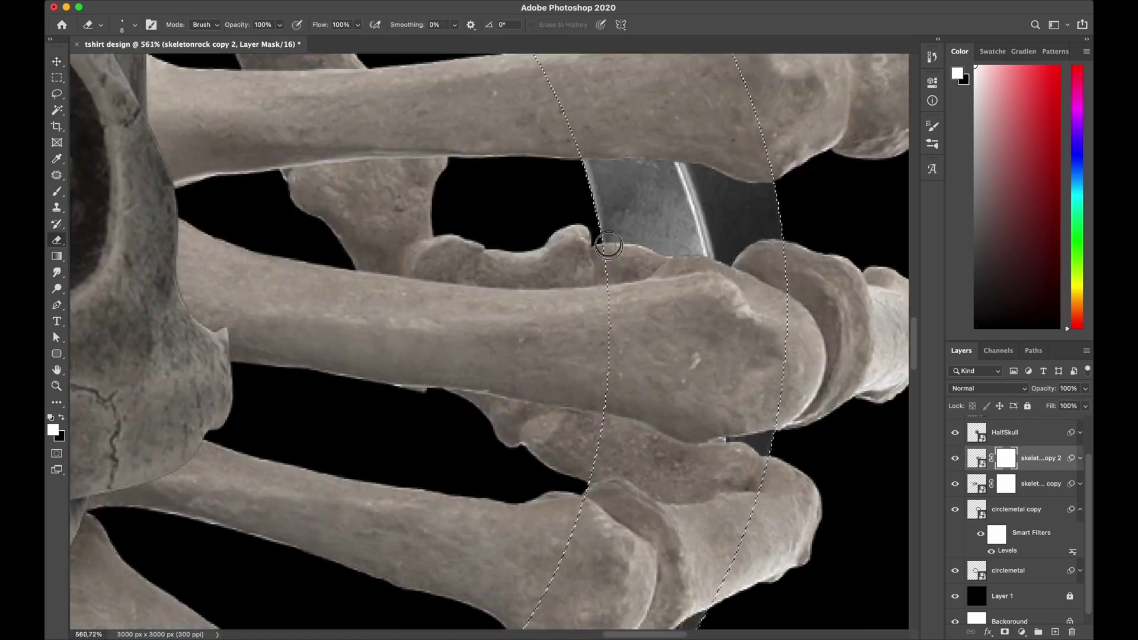
key(bracketright)
key(bracketright)
key(bracketright)
mouse_move(600, 432)
mouse_down()
mouse_move(729, 455)
mouse_move(606, 457)
mouse_up()
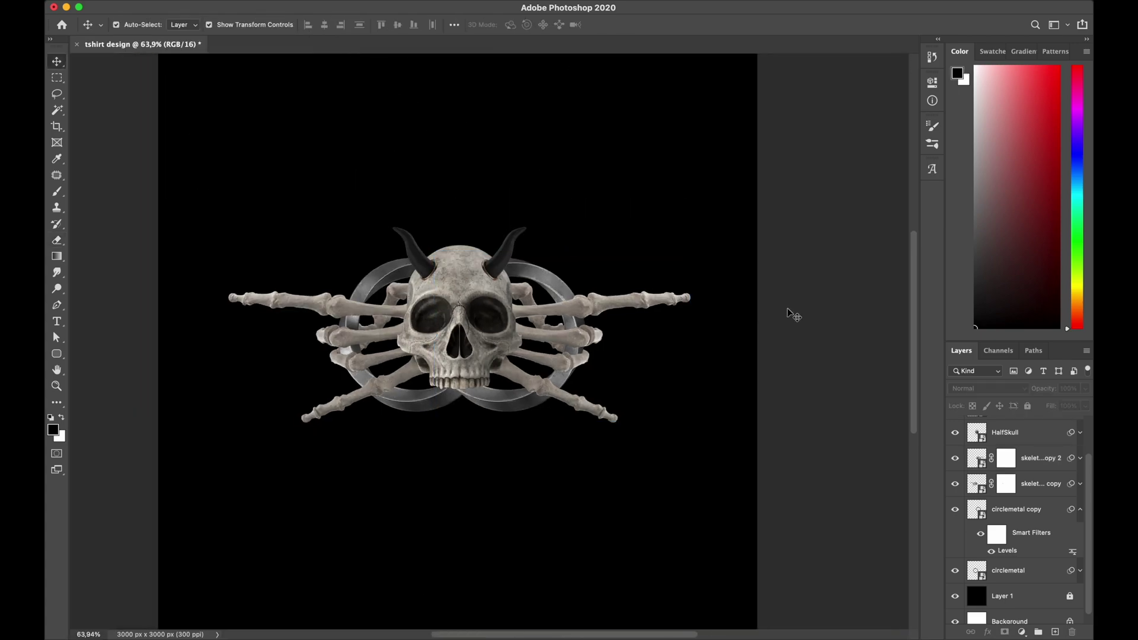
- Add a layer named shadow above the right skeleton hand and clip it to the hand
scroll(454, 342, up, 5)
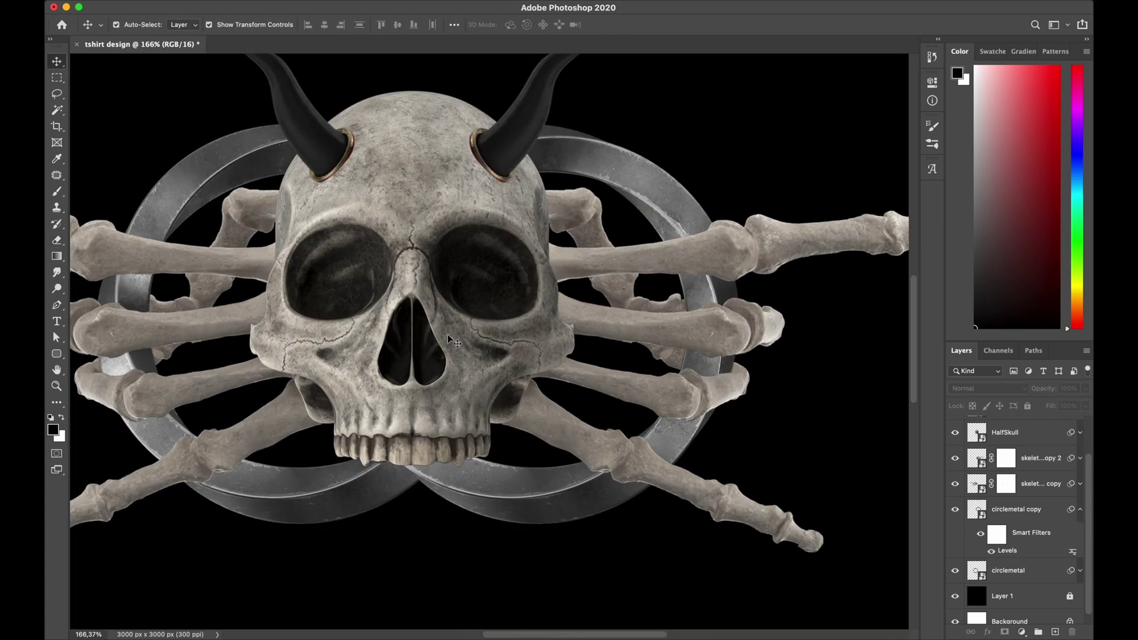
click(498, 216)
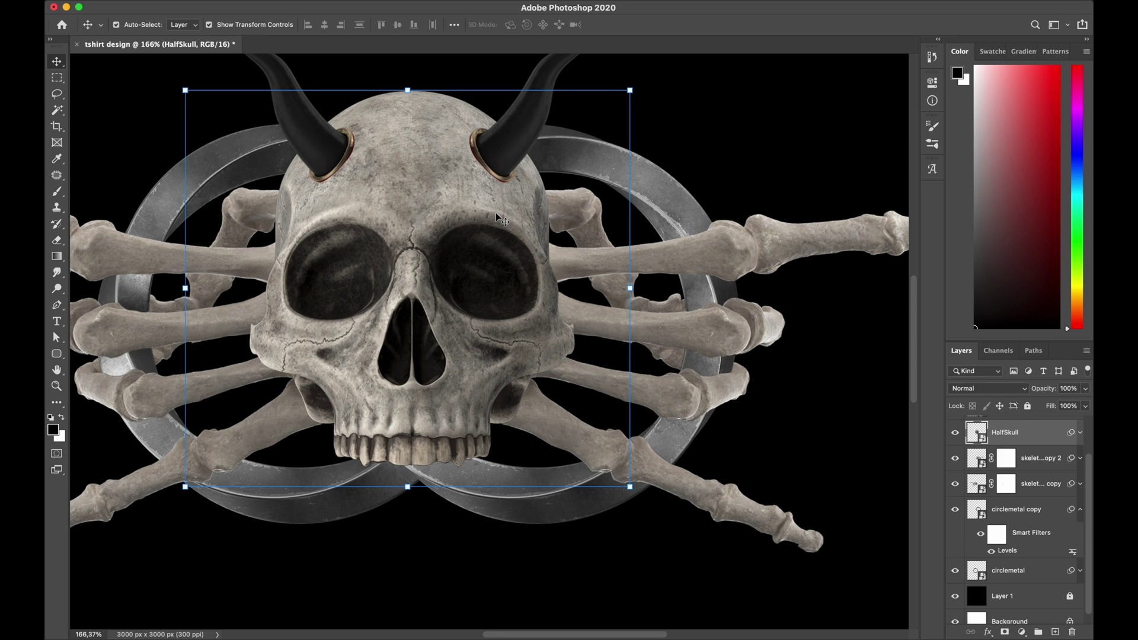
click(590, 267)
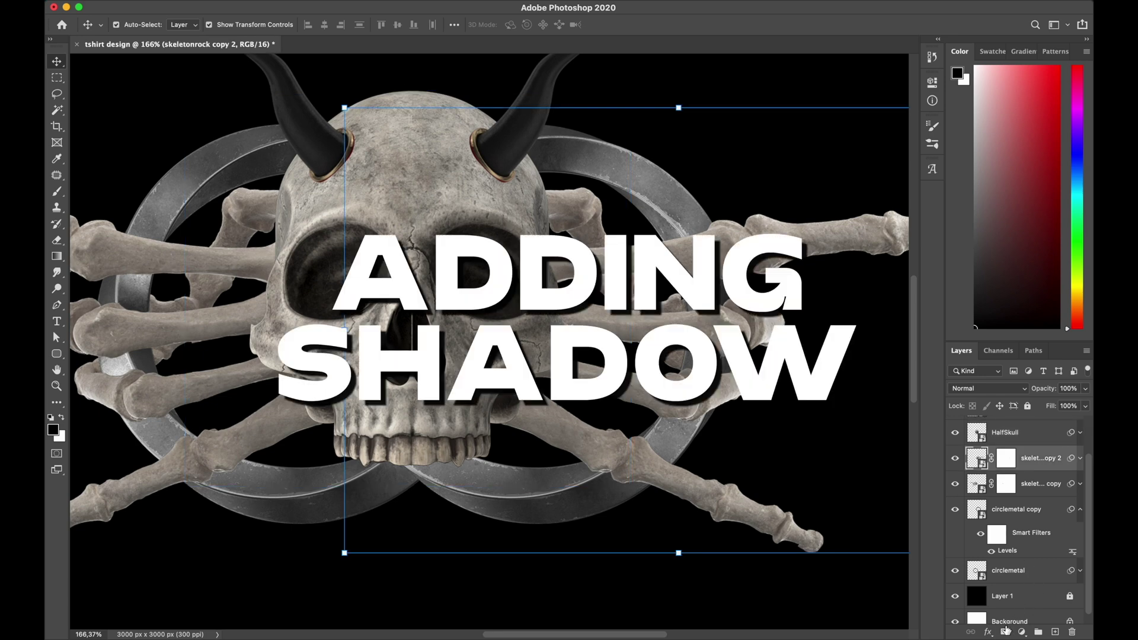
click(1057, 634)
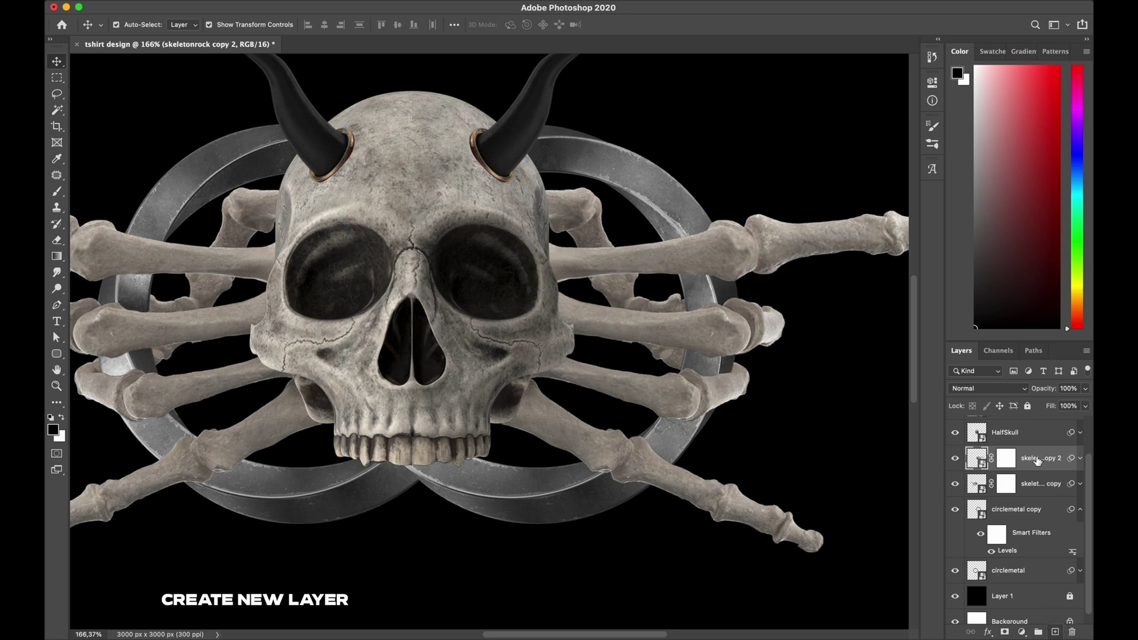
key(super+shift+alt+n)
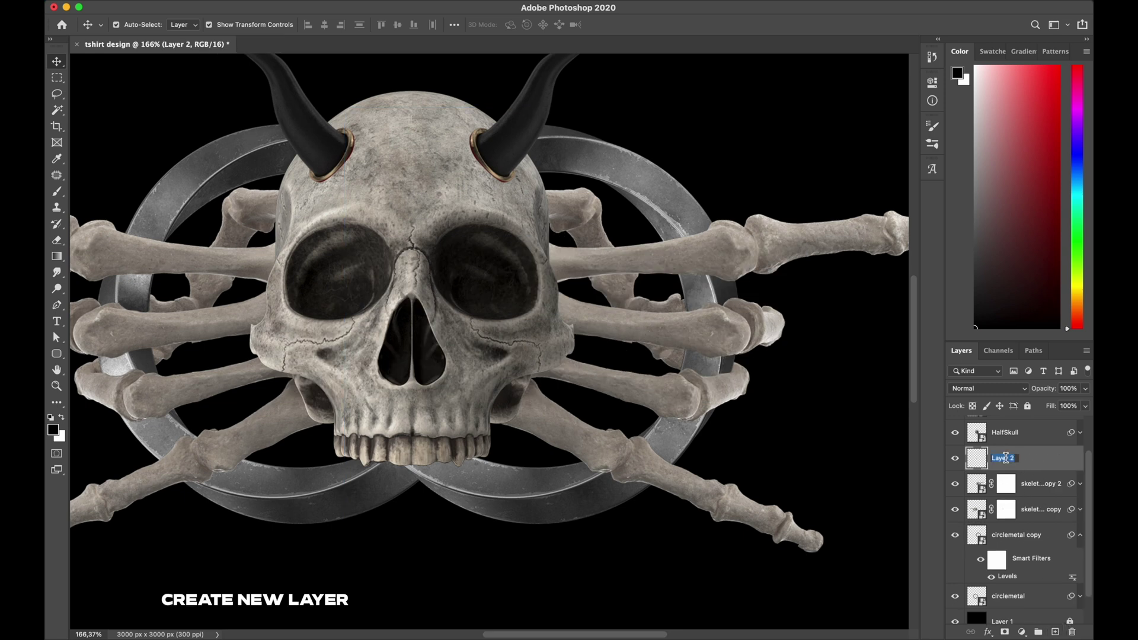
text(shadow)
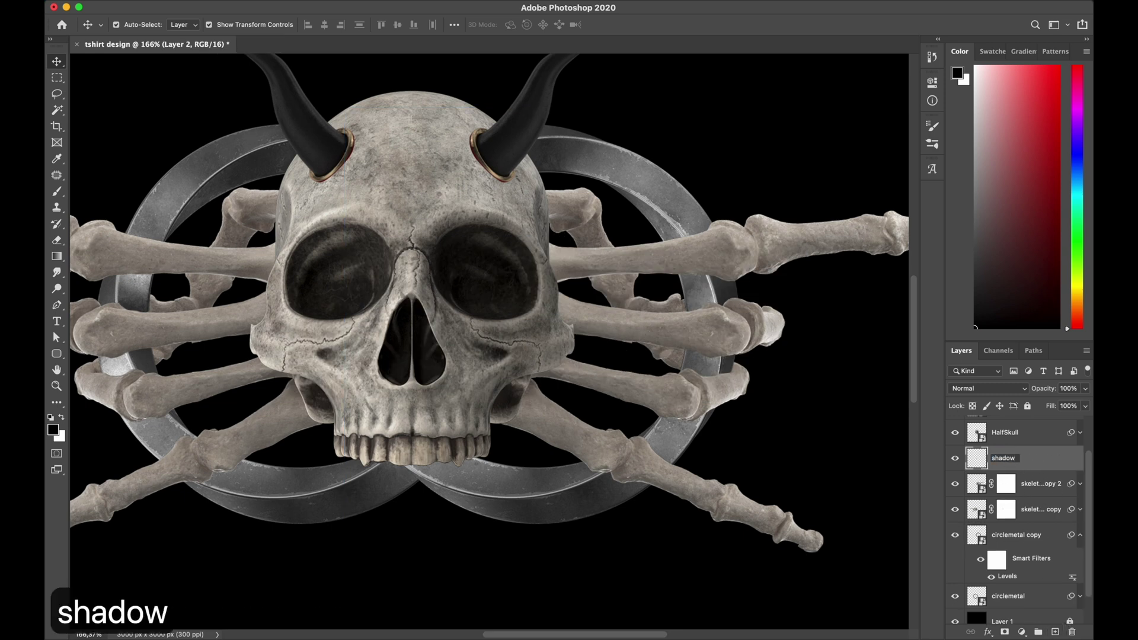
key(Return)
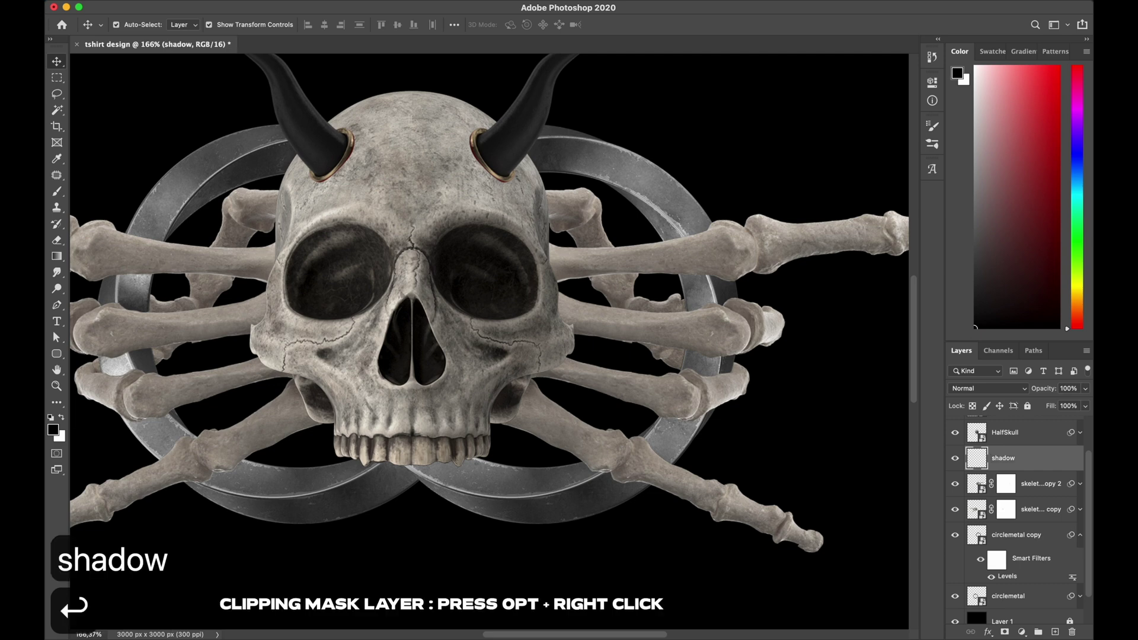
alt+click(1036, 468)
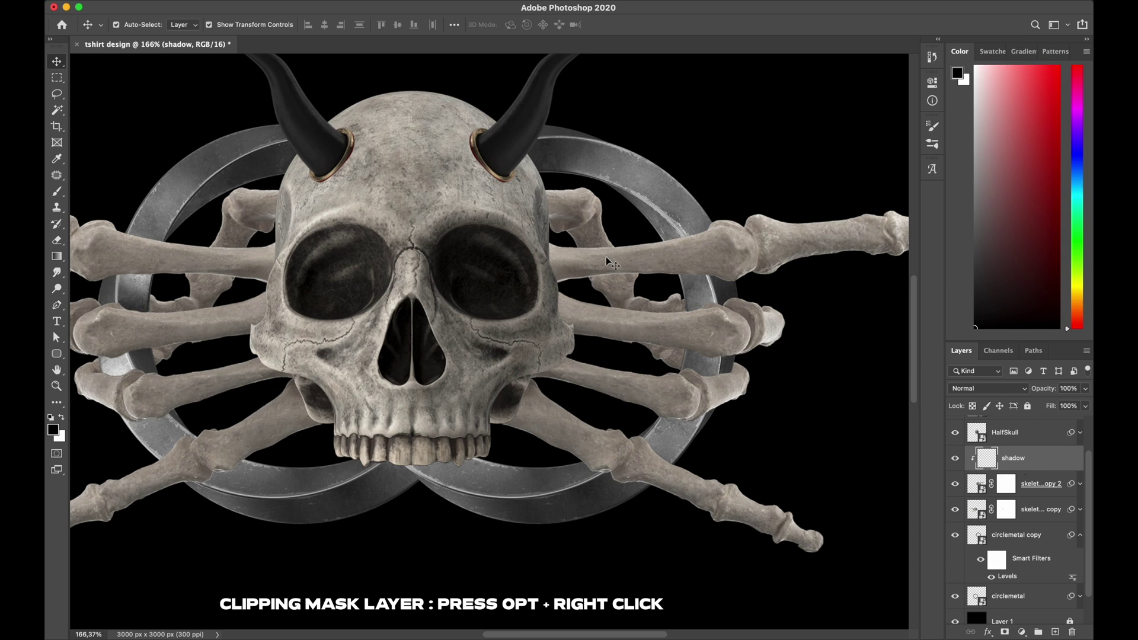
- Choose the Soft Round brush and set the shadow layer's blend mode to Soft Light
click(58, 194)
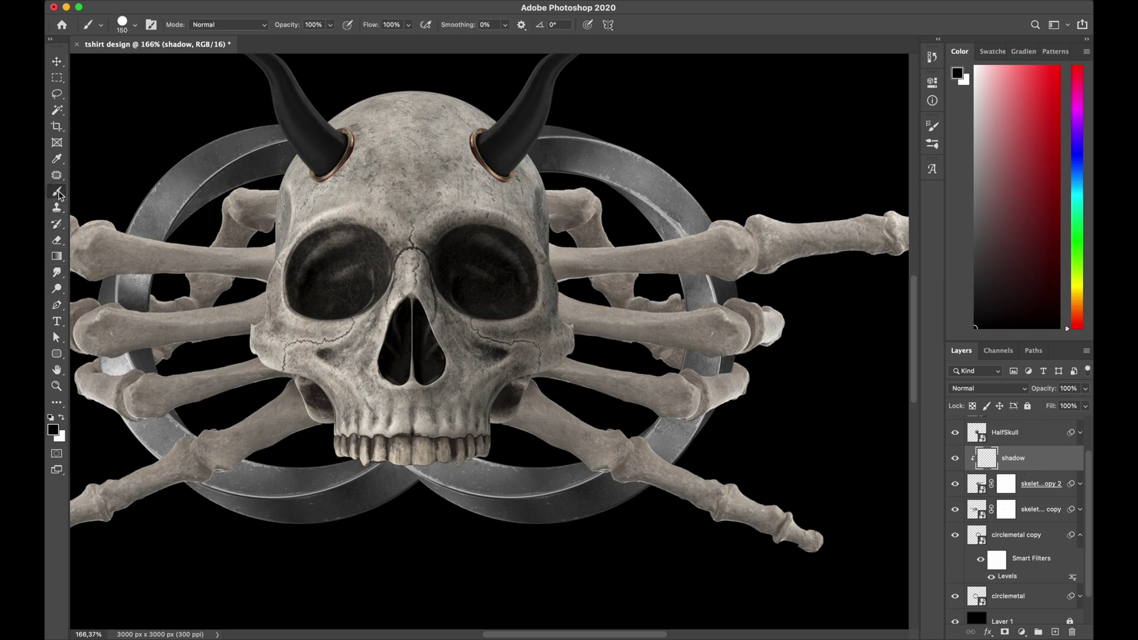
click(409, 25)
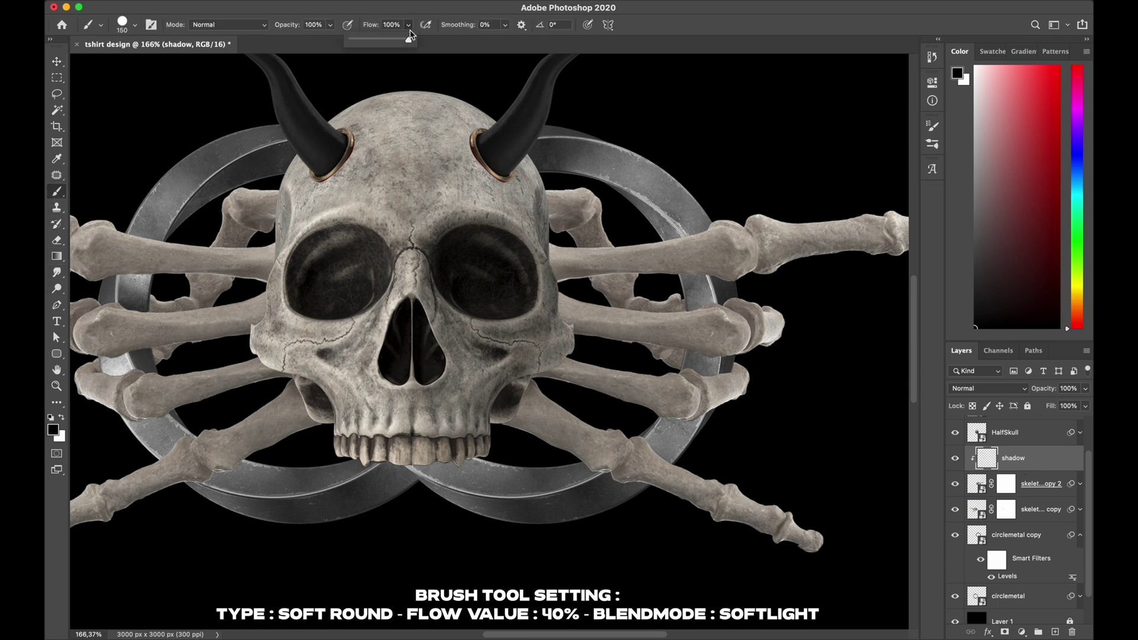
click(116, 27)
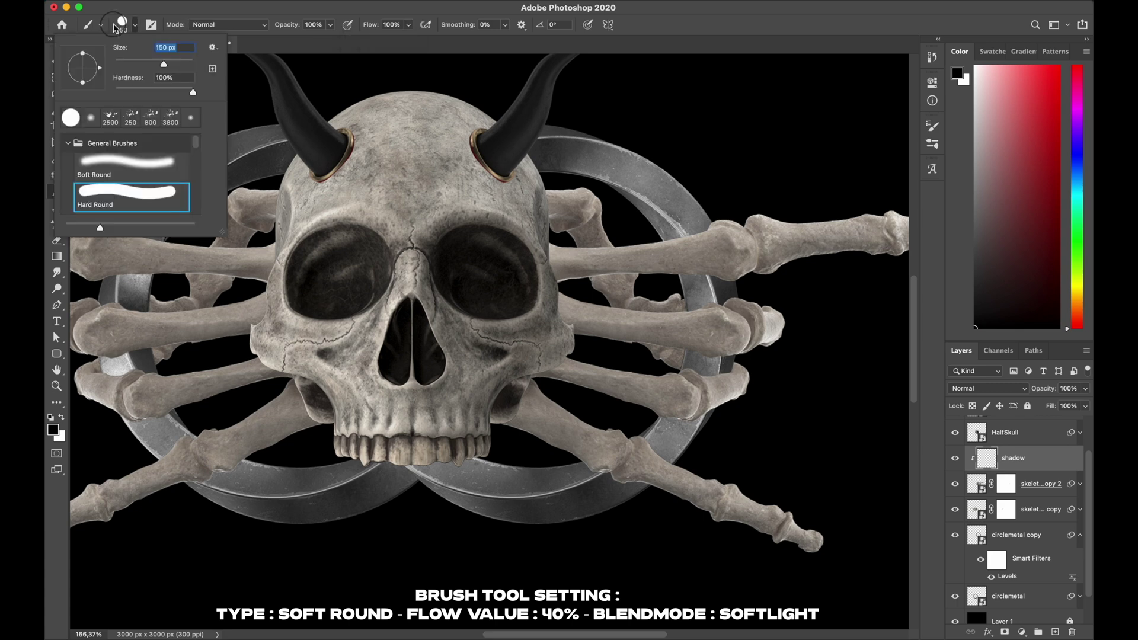
click(122, 161)
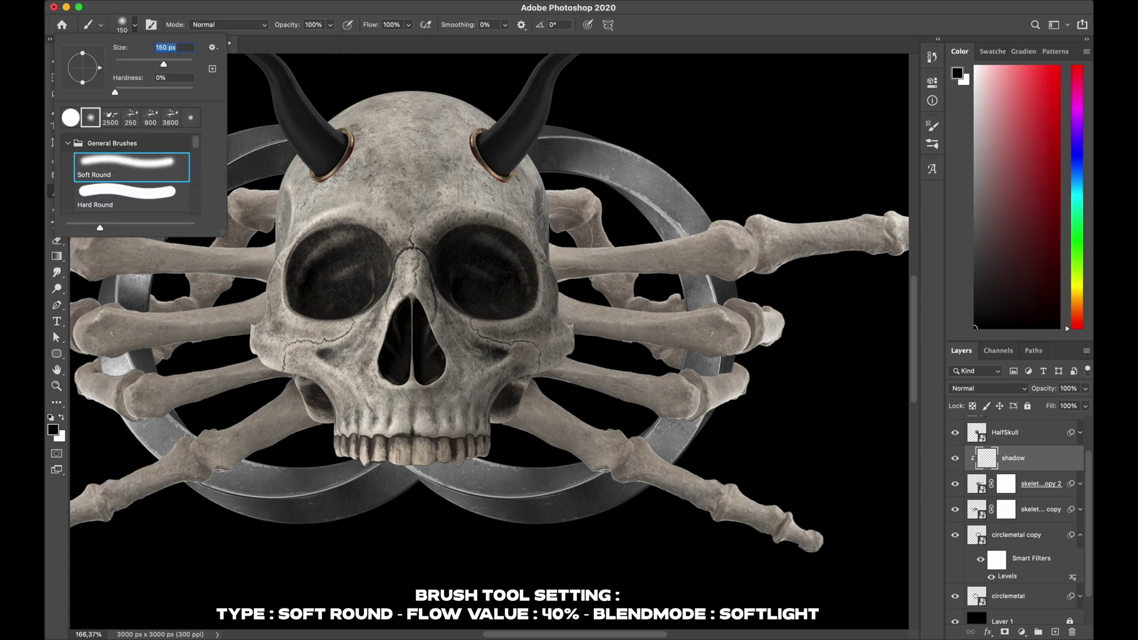
click(994, 390)
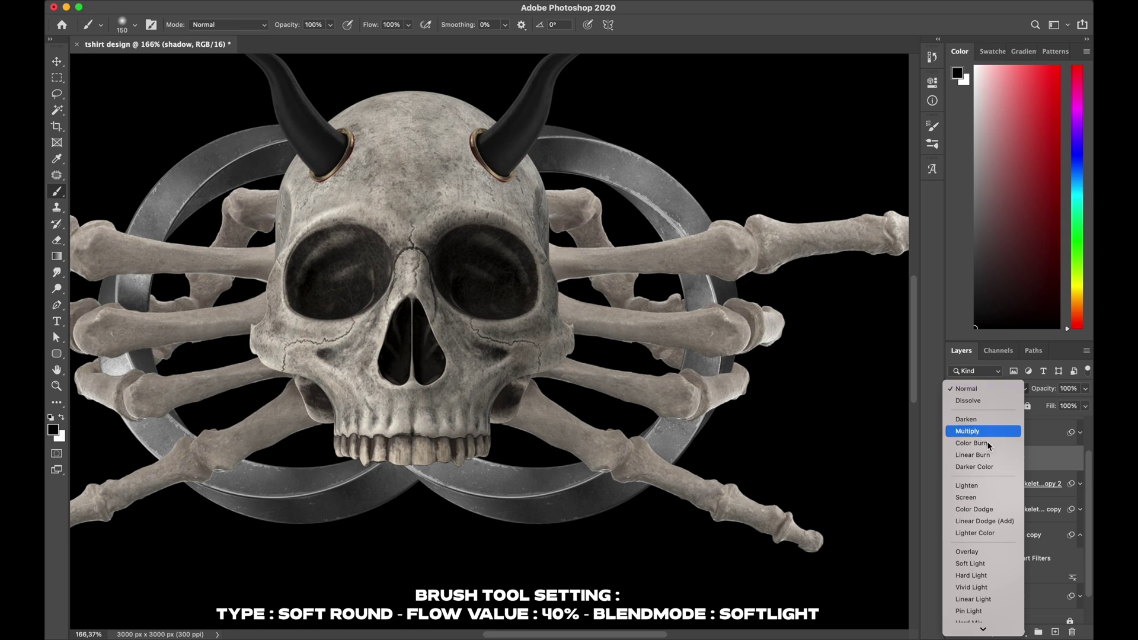
click(970, 564)
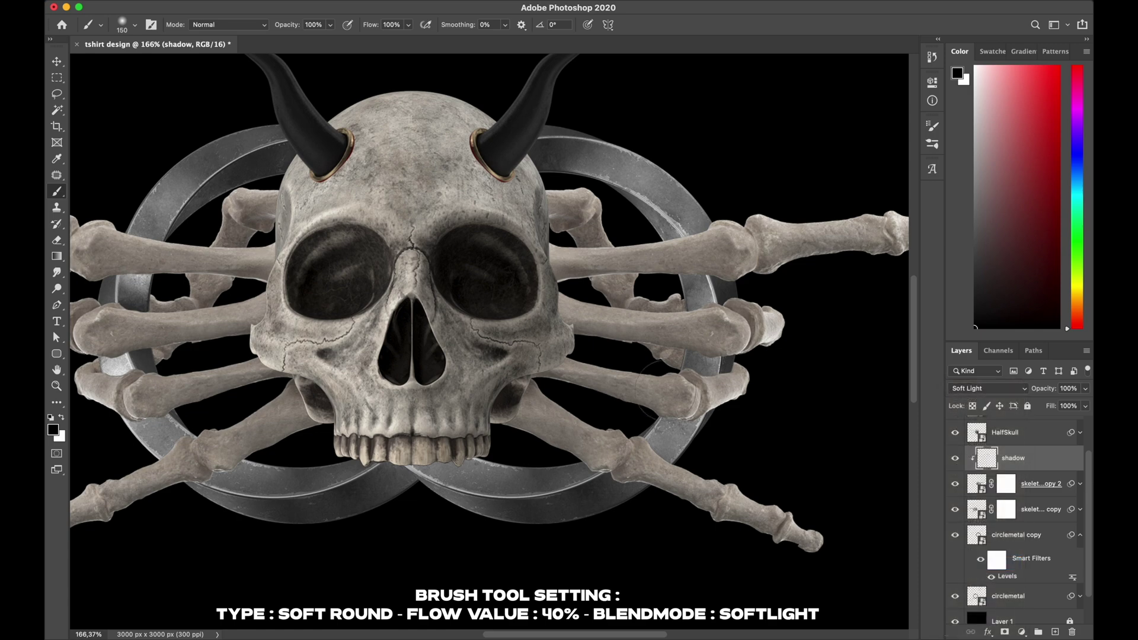
- Reduce the brush size to 60 px and undo the trial shadow strokes beside the skull
key(cmd+z)
key(bracketleft)
key(bracketleft)
key(bracketleft)
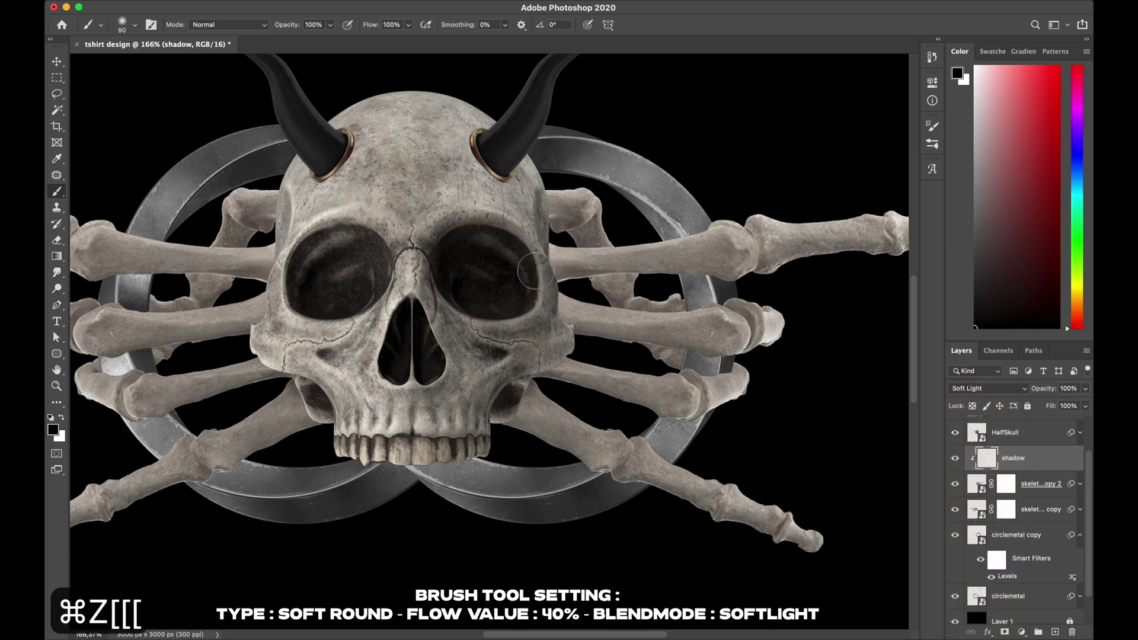
key(bracketleft)
key(bracketleft)
key(bracketleft)
scroll(538, 195, up, 3)
scroll(534, 157, up, 3)
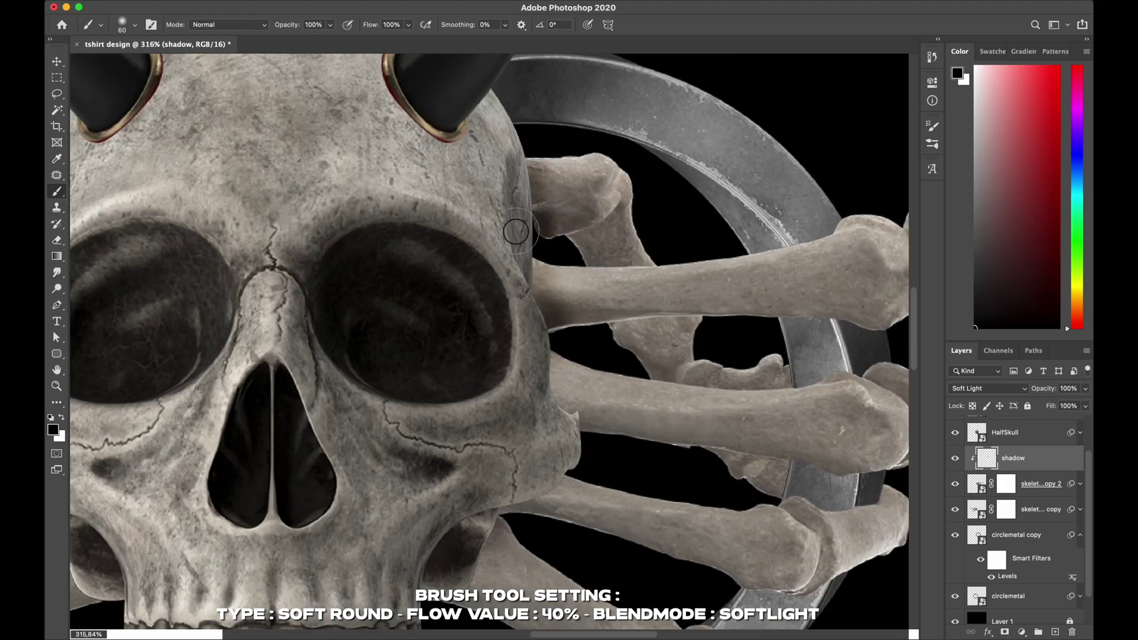
key(super+z)
key(super+z)
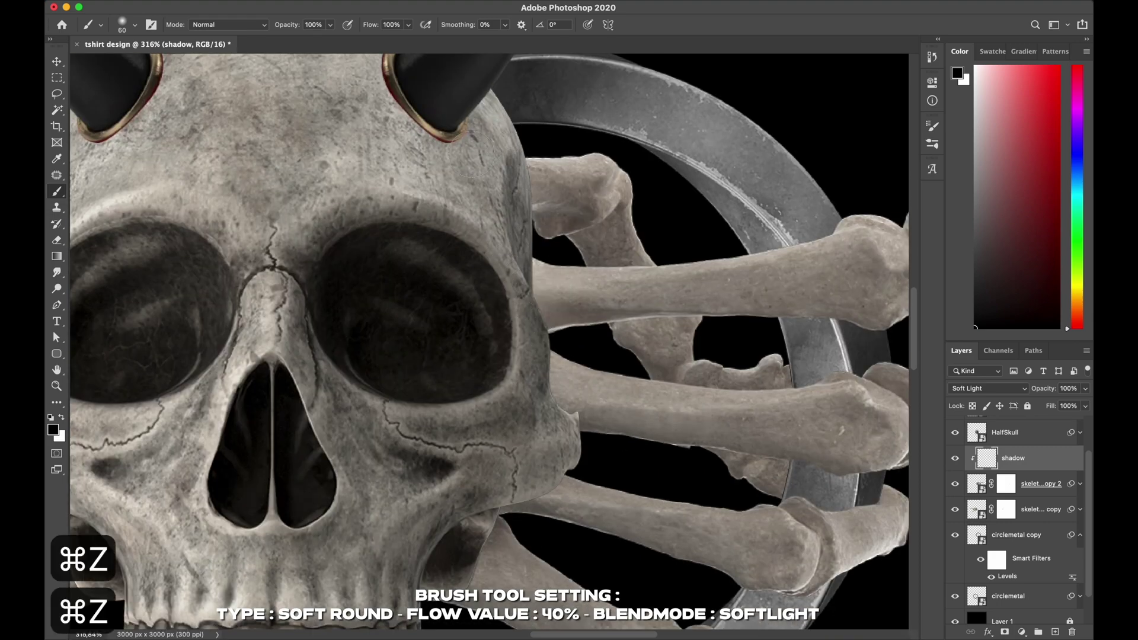
- Paint black shadows with 49% brush flow on the right hand's bones where they meet the skull's edge
click(408, 24)
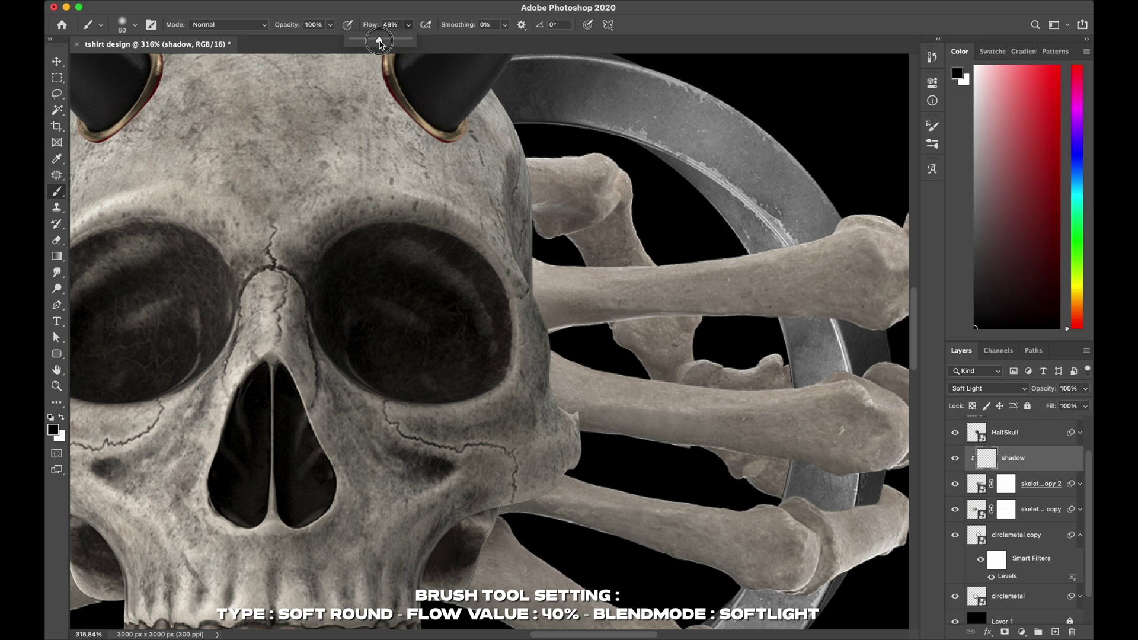
mouse_move(527, 153)
mouse_down()
mouse_move(500, 182)
mouse_move(508, 169)
mouse_move(542, 253)
mouse_move(537, 243)
mouse_move(570, 253)
mouse_move(528, 198)
mouse_move(534, 166)
mouse_up()
mouse_move(526, 265)
mouse_down()
mouse_move(532, 319)
mouse_move(550, 338)
mouse_move(525, 281)
mouse_move(544, 248)
mouse_move(530, 260)
mouse_move(541, 311)
mouse_move(658, 368)
mouse_up()
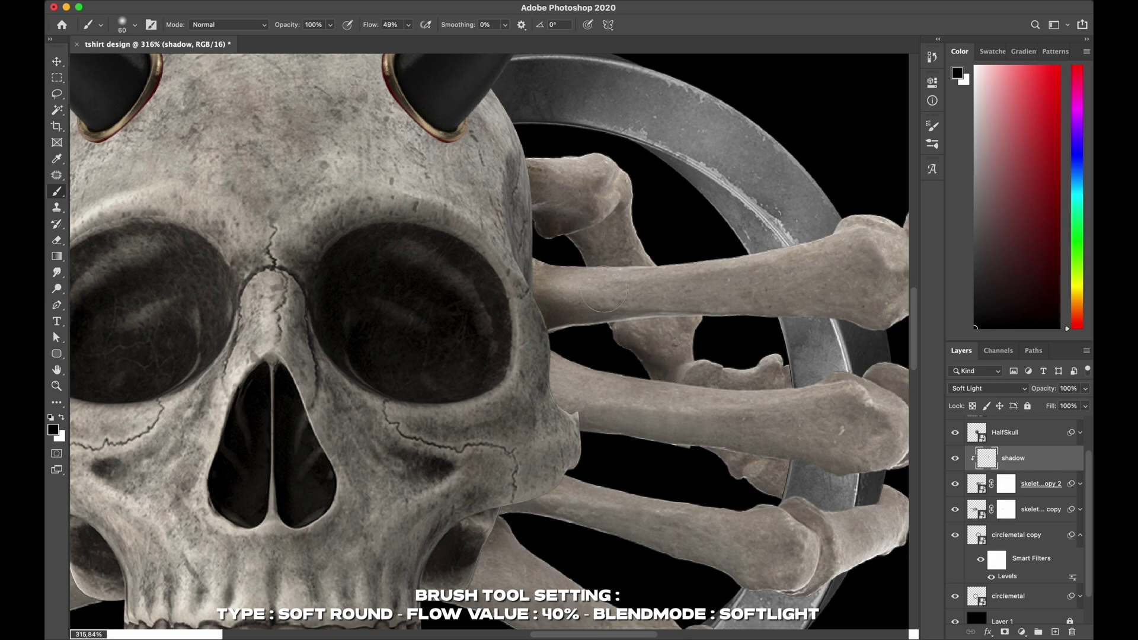
scroll(600, 318, down, 3)
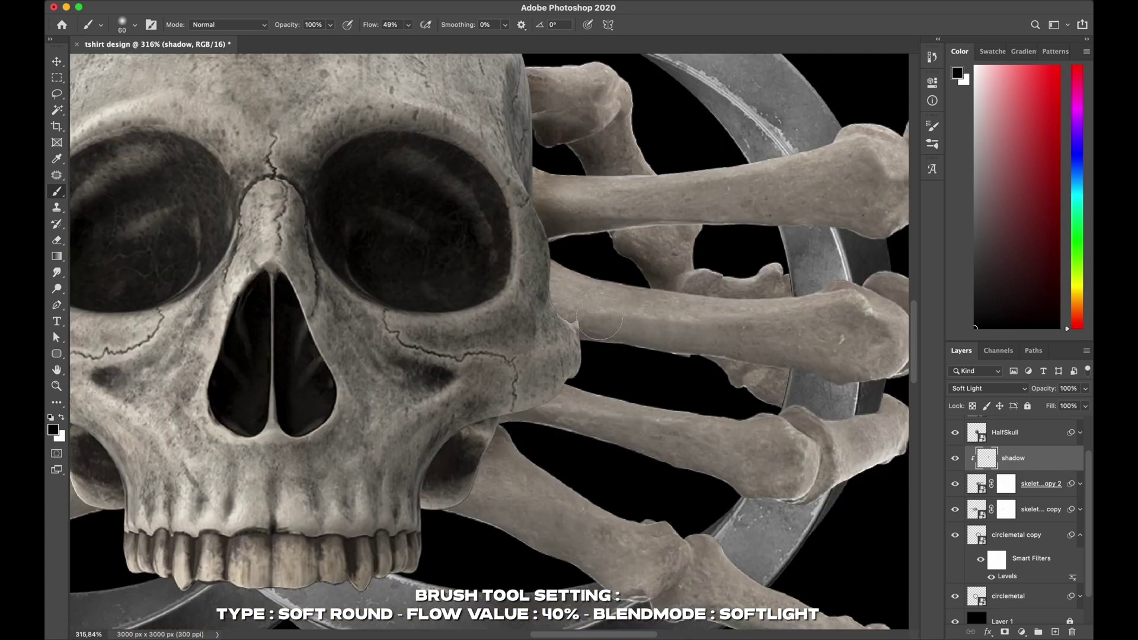
mouse_move(577, 246)
mouse_down()
mouse_move(564, 336)
mouse_move(559, 255)
mouse_move(563, 403)
mouse_move(486, 474)
mouse_up()
scroll(547, 339, down, 5)
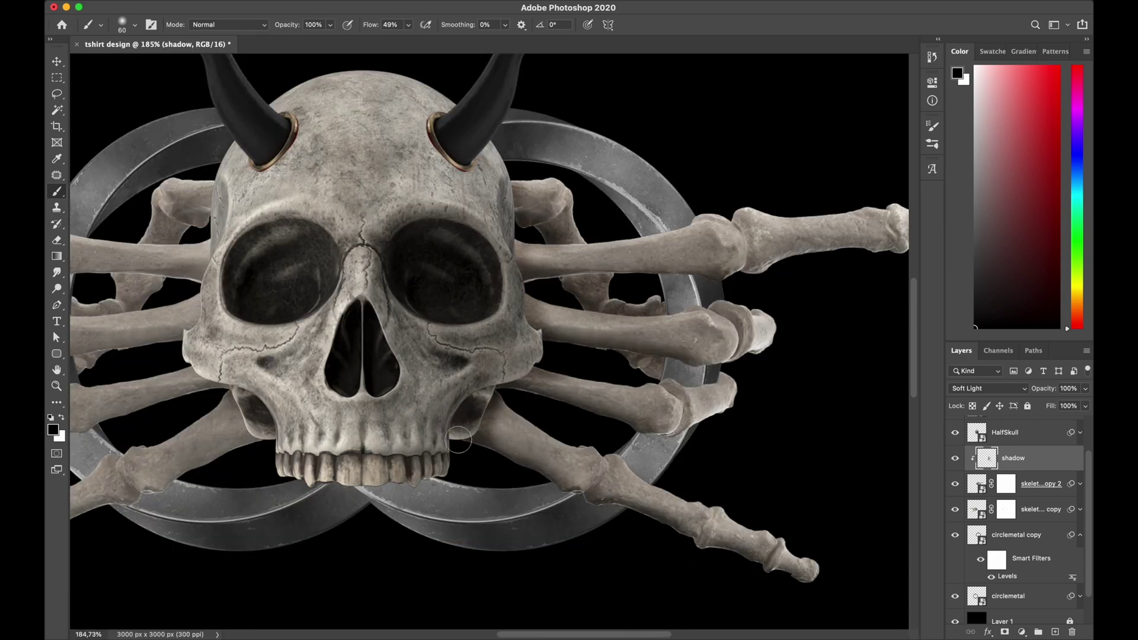
- Add a layer named shadow clipped to the left skeleton hand and set its blend mode to Soft Light
scroll(458, 440, down, 3)
scroll(1044, 477, down, 3)
click(1044, 476)
text(shadow)
key(Return)
scroll(487, 348, up, 5)
click(977, 389)
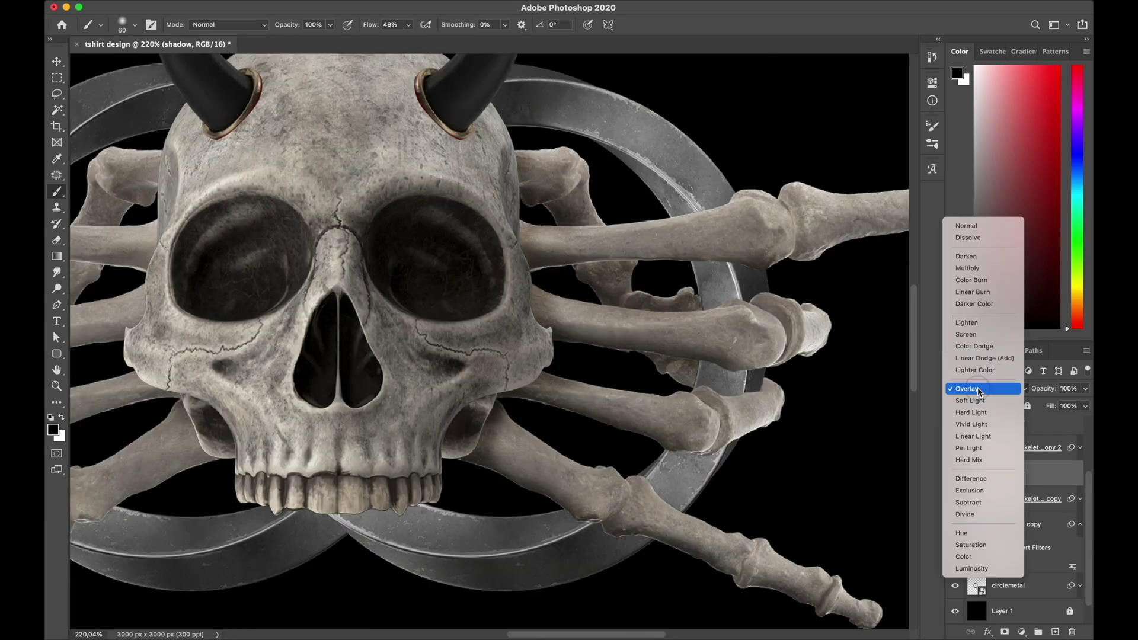
click(975, 401)
scroll(532, 433, up, 3)
scroll(354, 397, down, 3)
scroll(444, 280, up, 3)
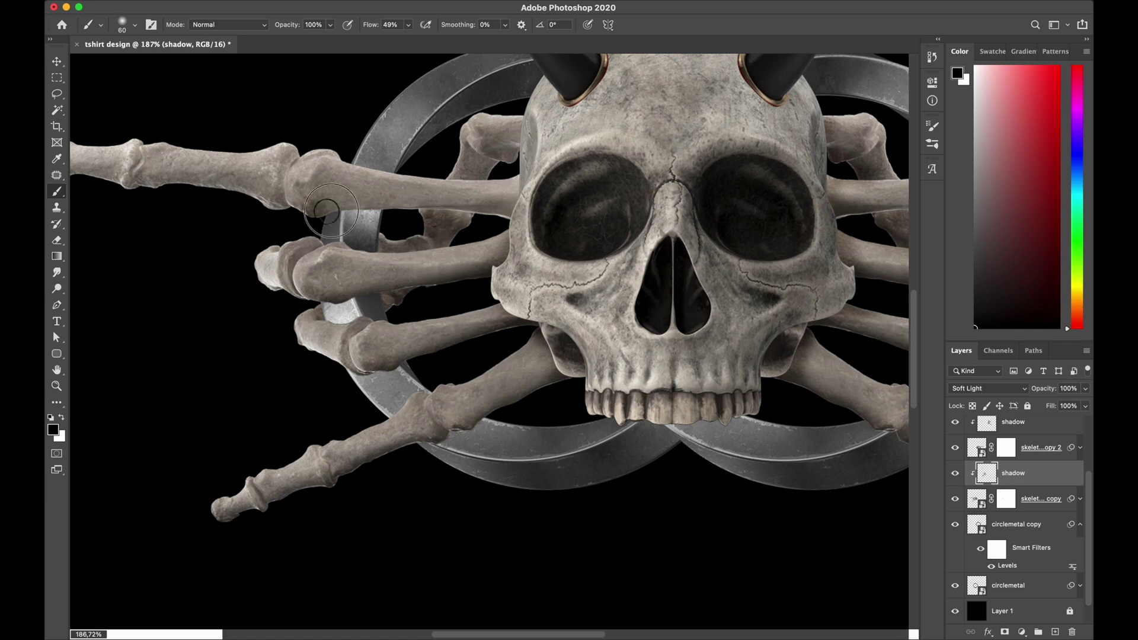
- Enlarge the shadow brush to 90 px and reselect the shadow layer clipped to the right skeleton hand
scroll(493, 142, down, 3)
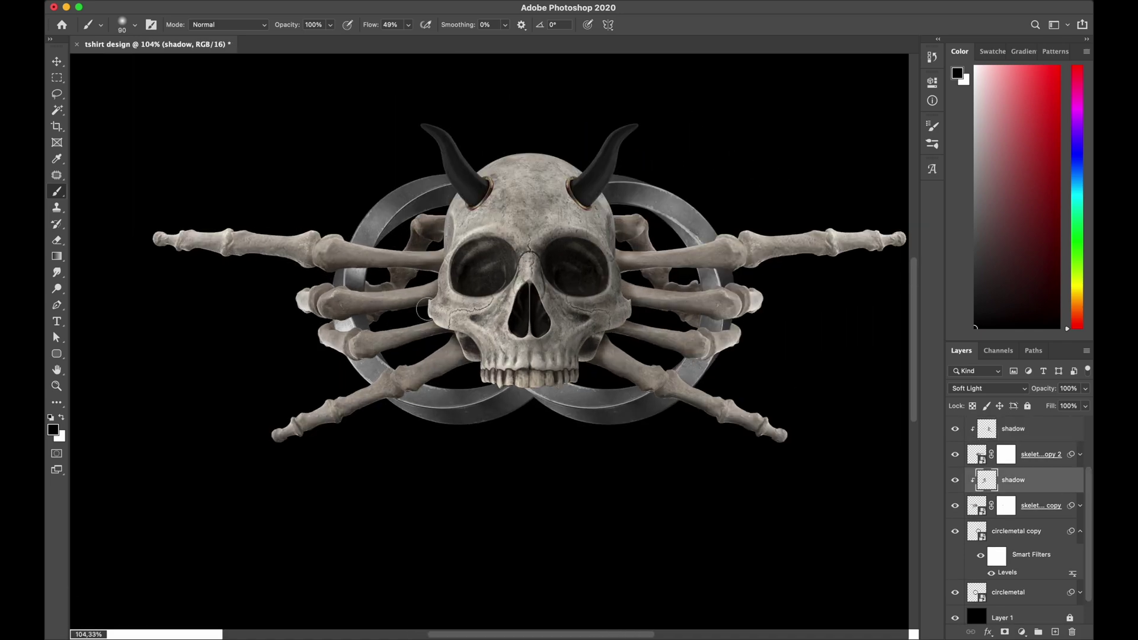
key(bracketright)
key(bracketright)
key(bracketright)
key(bracketleft)
key(bracketleft)
key(bracketleft)
key(bracketleft)
click(1013, 428)
scroll(529, 308, right, 8)
scroll(305, 313, down, 3)
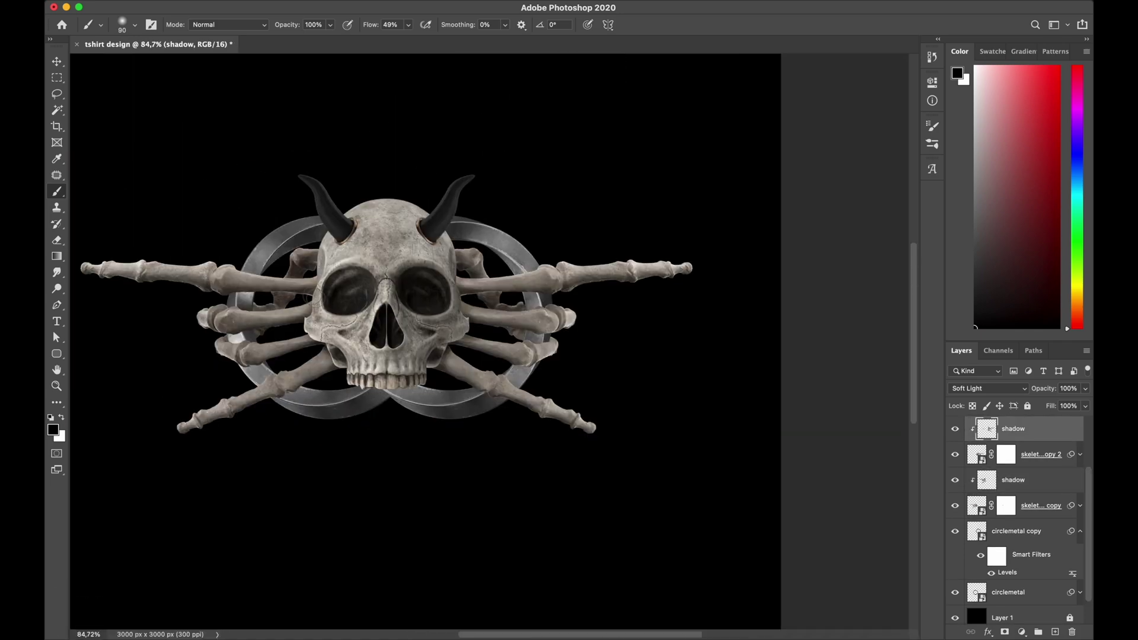
- Add a layer named shadow clipped to the HalfSkull layer and set its blend mode to Soft Light
key(v)
click(386, 261)
scroll(386, 261, up, 3)
scroll(1031, 510, up, 3)
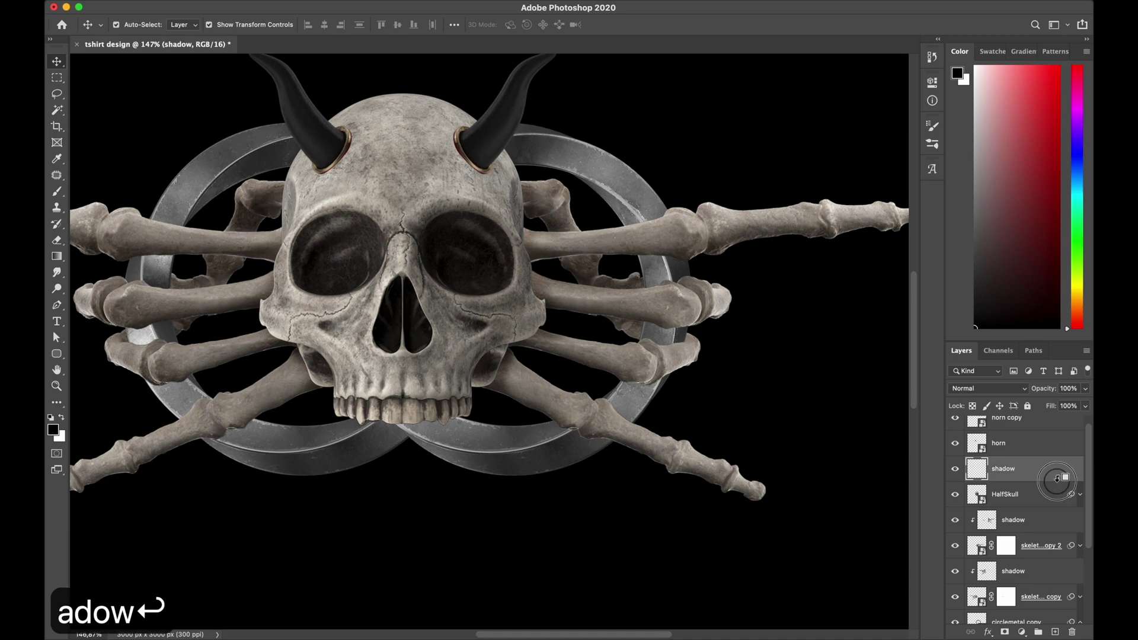
key(b)
scroll(238, 220, up, 3)
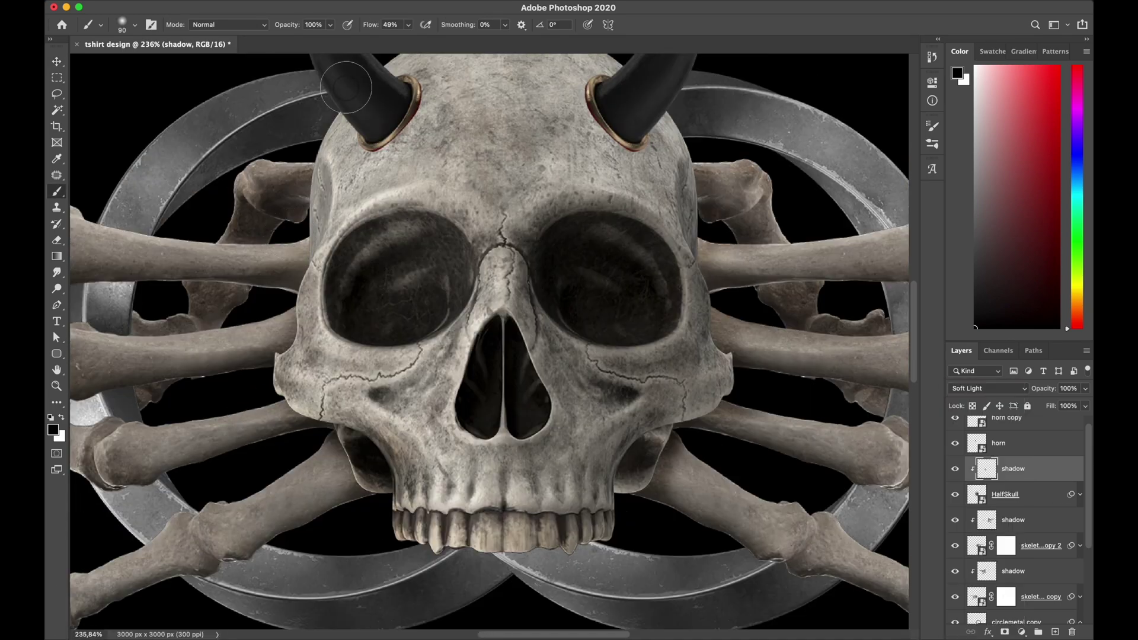
- Paint black shadows into both eye sockets, around the nose bridge and along the skull's sides at 49% flow
drag(413, 269, 436, 258)
key(bracketleft)
key(bracketleft)
key(bracketleft)
drag(593, 261, 614, 299)
mouse_move(691, 142)
mouse_down()
mouse_move(718, 294)
mouse_move(599, 516)
mouse_up()
scroll(712, 338, up, 5)
drag(344, 311, 344, 433)
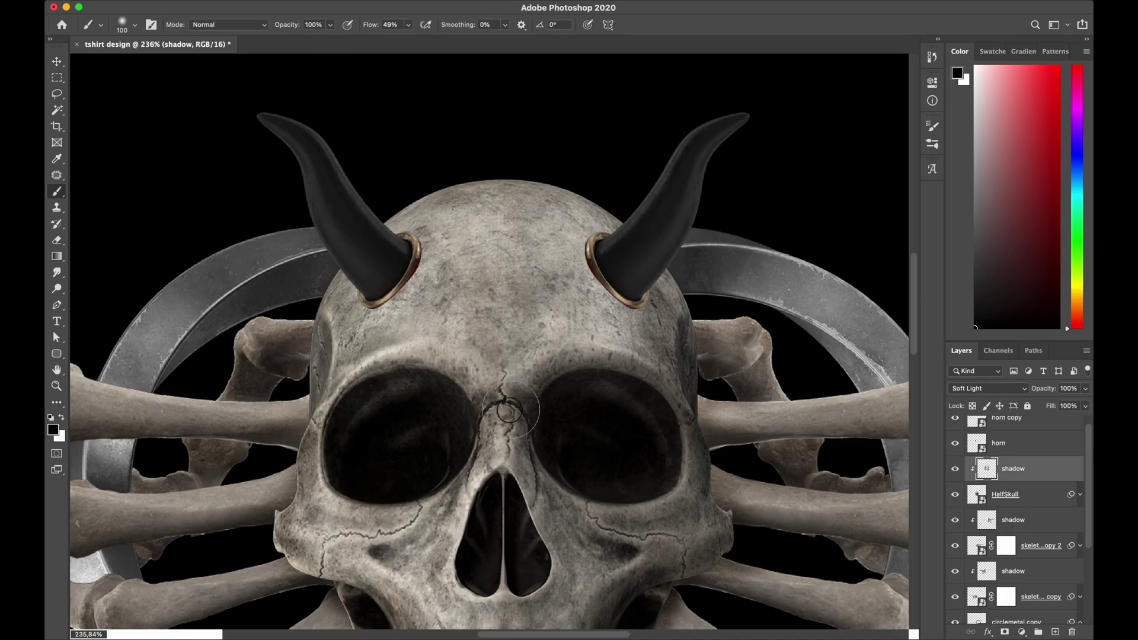
- Add a layer named shadow clipped to the left metal ring's circlemetal layer
scroll(490, 344, down, 5)
key(v)
click(439, 455)
scroll(460, 420, up, 5)
click(1055, 632)
double_click(1003, 560)
text(shadowb)
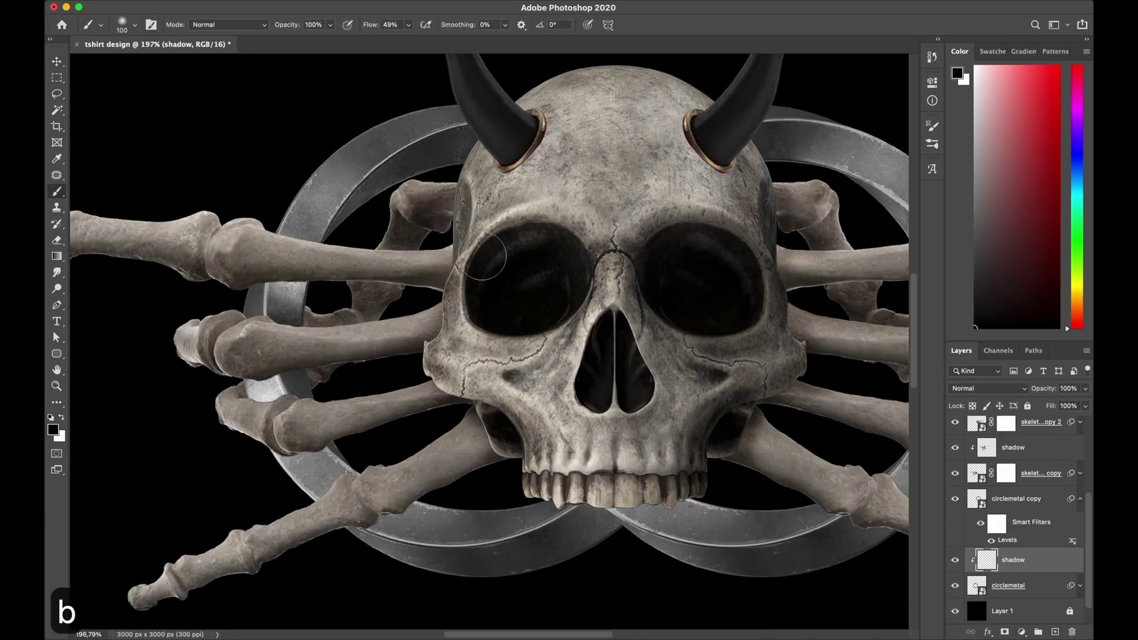
- Paint black shadows around the left metal ring with a 100 px brush, using Soft Light as the layer's blend mode
drag(445, 130, 472, 168)
mouse_move(297, 233)
mouse_down()
mouse_move(353, 541)
mouse_move(498, 584)
mouse_up()
drag(352, 107, 239, 439)
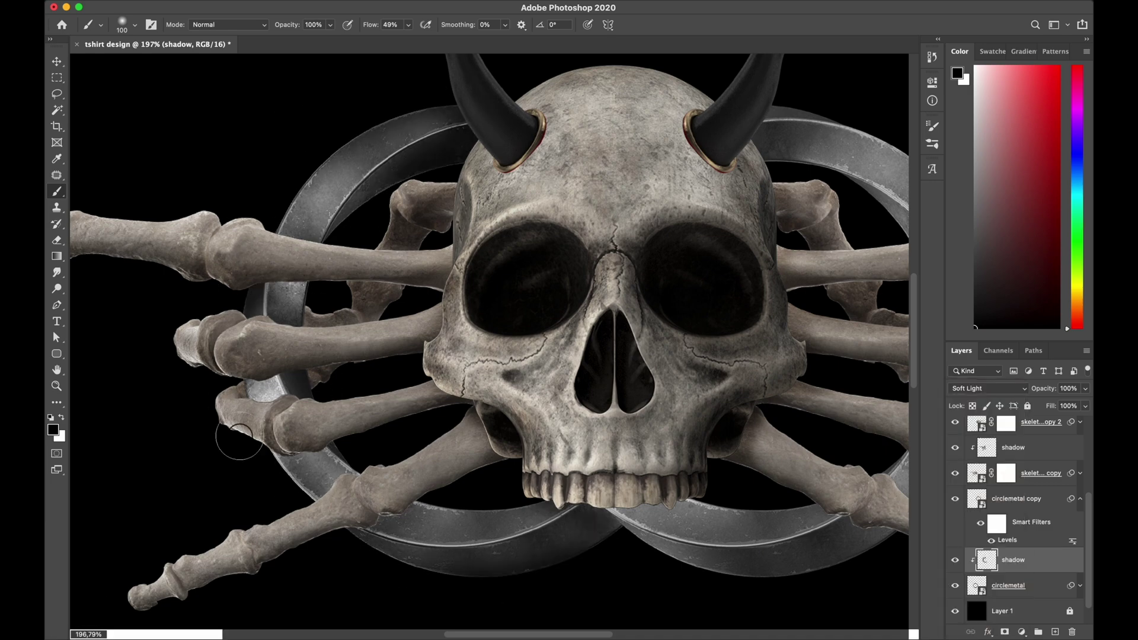
- Add a layer named shadow clipped to circlemetal copy and set its blend mode to Soft Light
scroll(490, 338, down, 5)
scroll(599, 379, up, 4)
click(1016, 500)
click(1055, 632)
double_click(1003, 499)
text(shadow)
key(Return)
click(989, 389)
click(973, 584)
- Paint black shadows along the lower part of the right metal ring, undoing the stray strokes
key(super+z)
drag(755, 497, 515, 499)
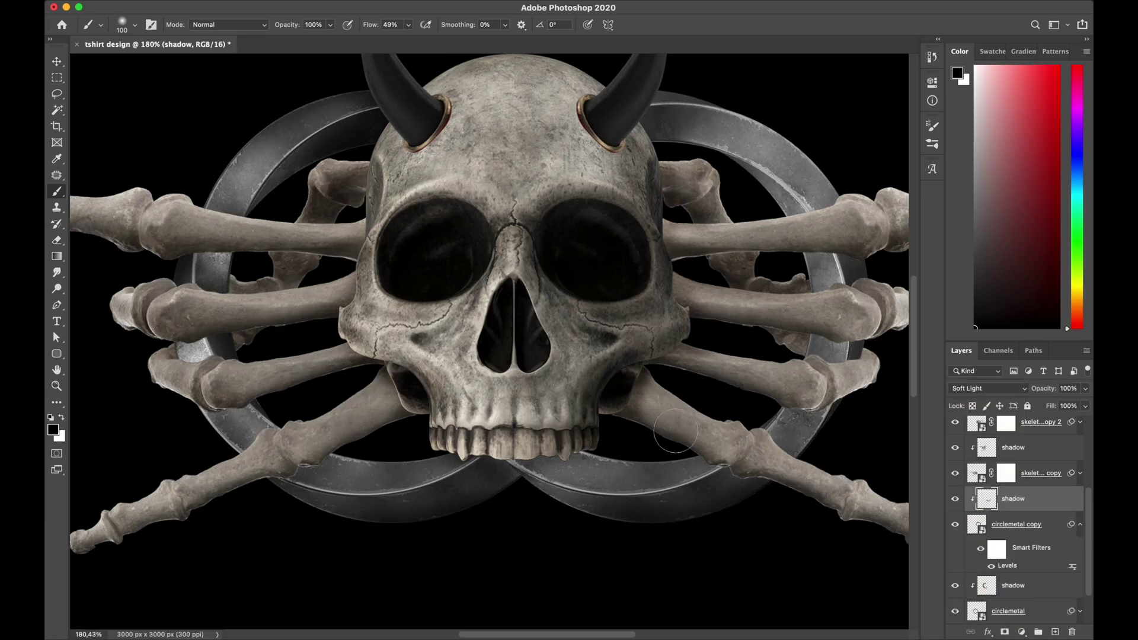
key(super+z)
scroll(686, 521, down, 4)
- Try the Eraser with an enlarged tip on the right ring's shadow layer and undo the last change
key(e)
key(bracketright)
key(bracketright)
key(bracketright)
key(bracketright)
key(bracketright)
key(bracketright)
key(bracketright)
key(bracketright)
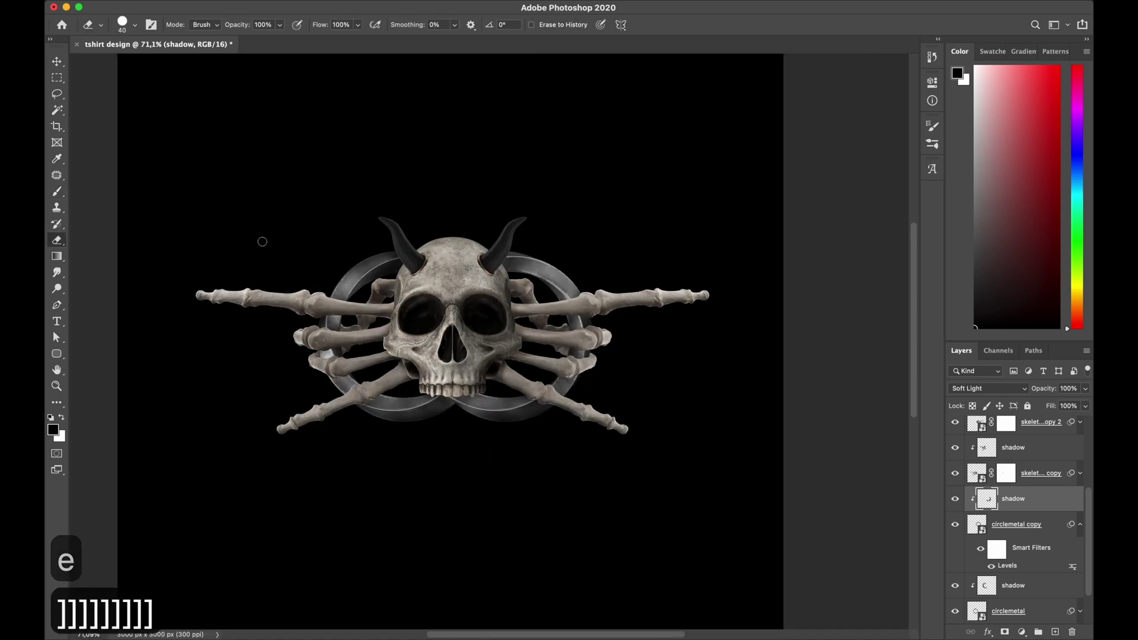
key(super+z)
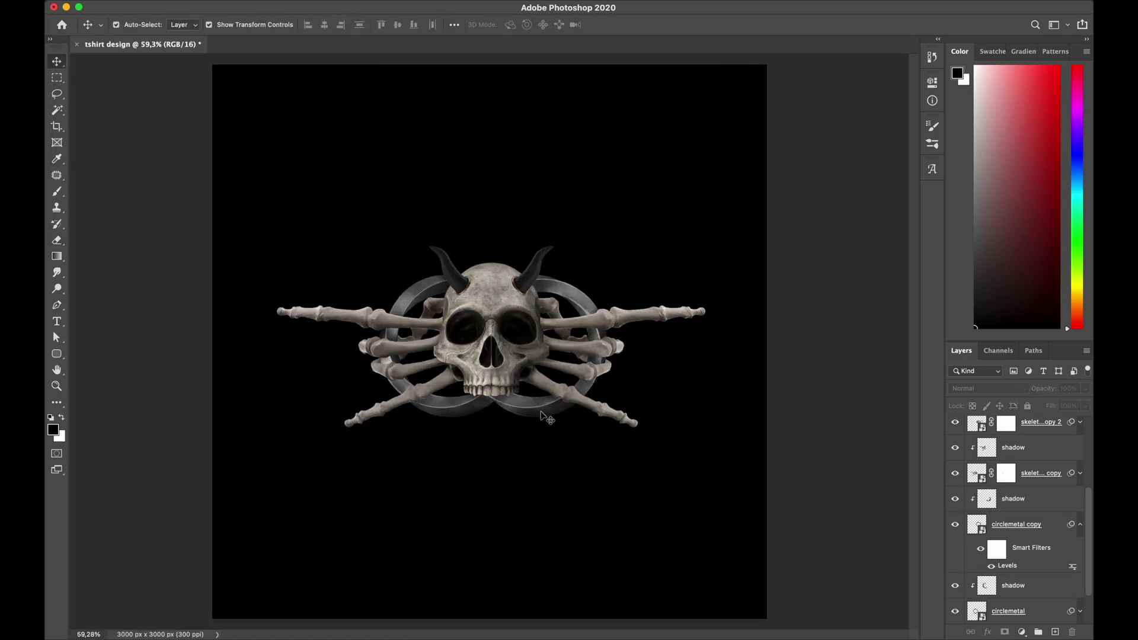
- Undo the shadow layer clipped to the horn and paint horn-base shadows on the skull's shadow layer at 35 px and 82% flow
double_click(1004, 455)
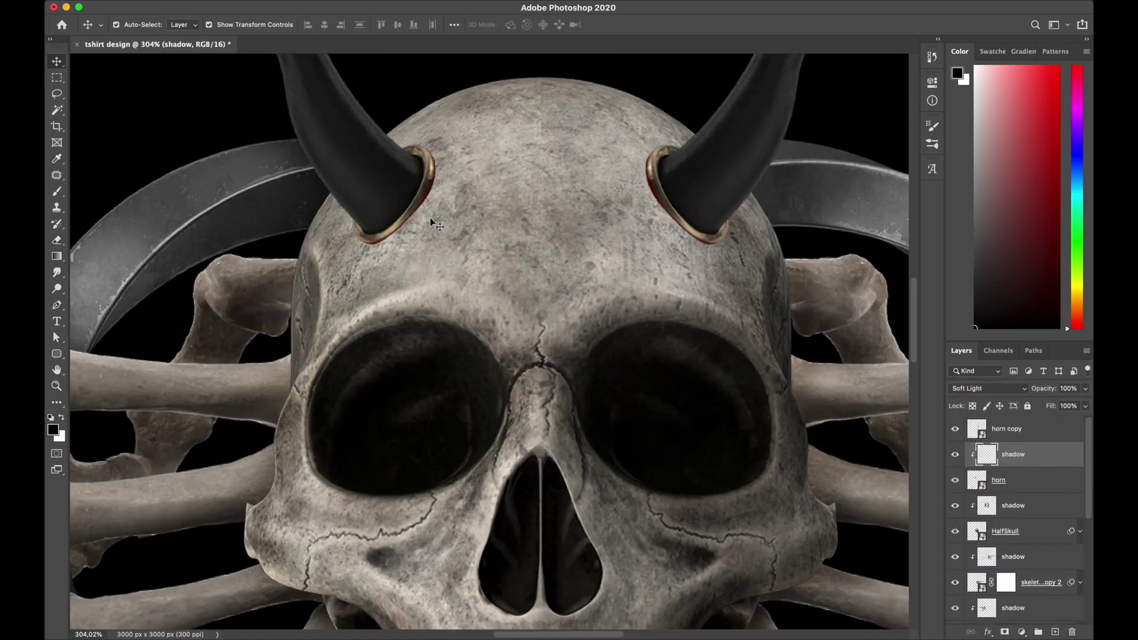
key(super+z)
key(b)
key(bracketleft)
key(bracketleft)
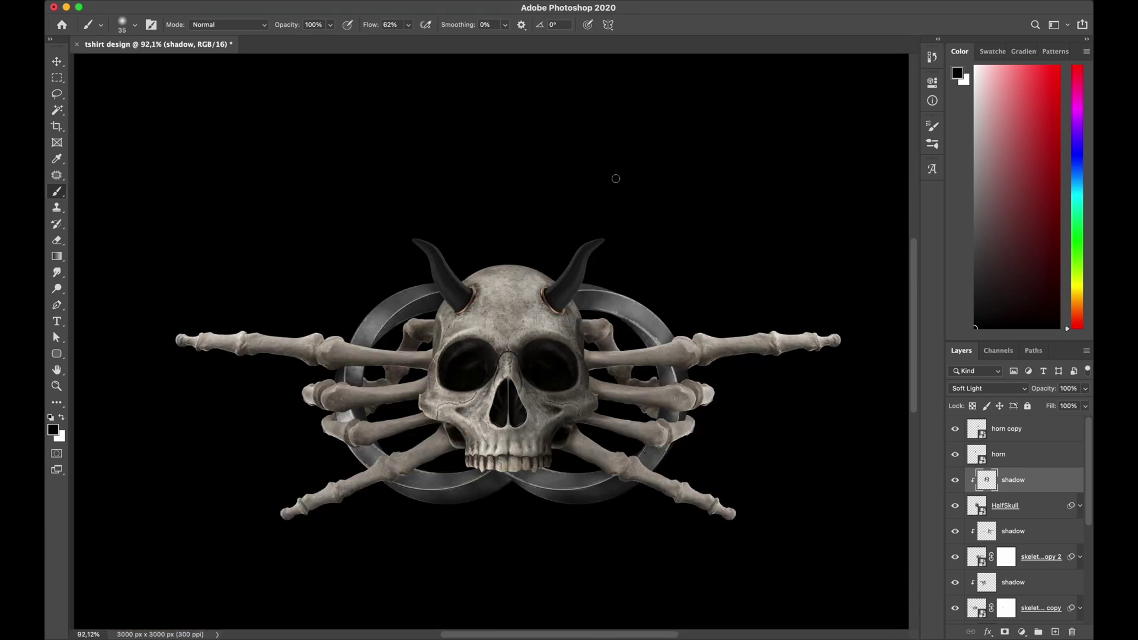
- Group the artwork layers as raw, convert a duplicate of the group into a smart object and hide the original
key(v)
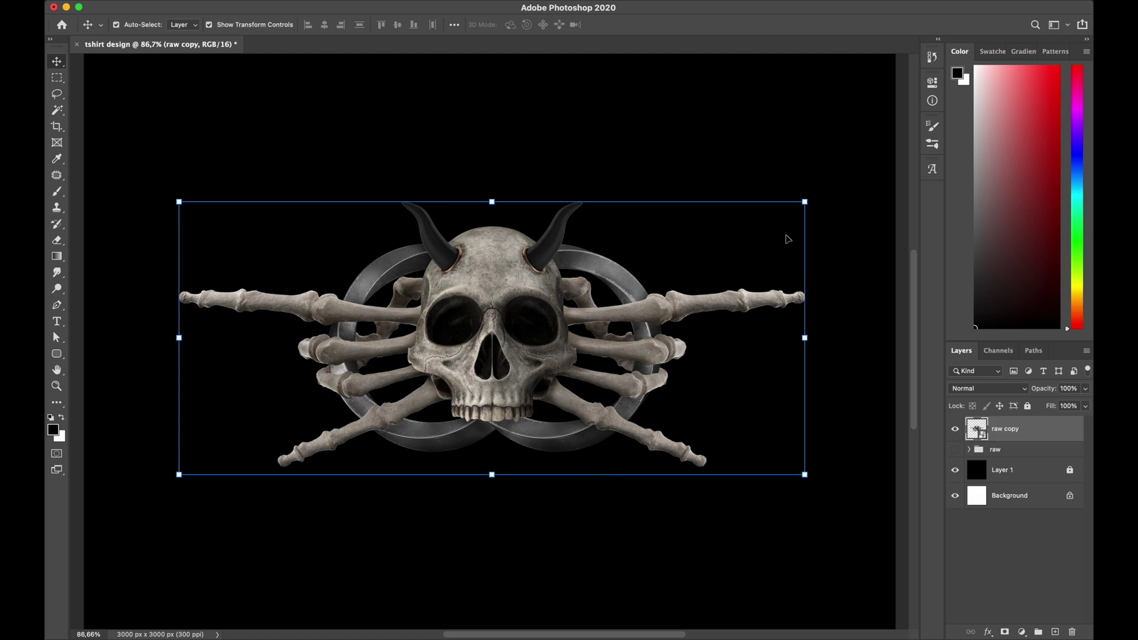
scroll(514, 326, up, 3)
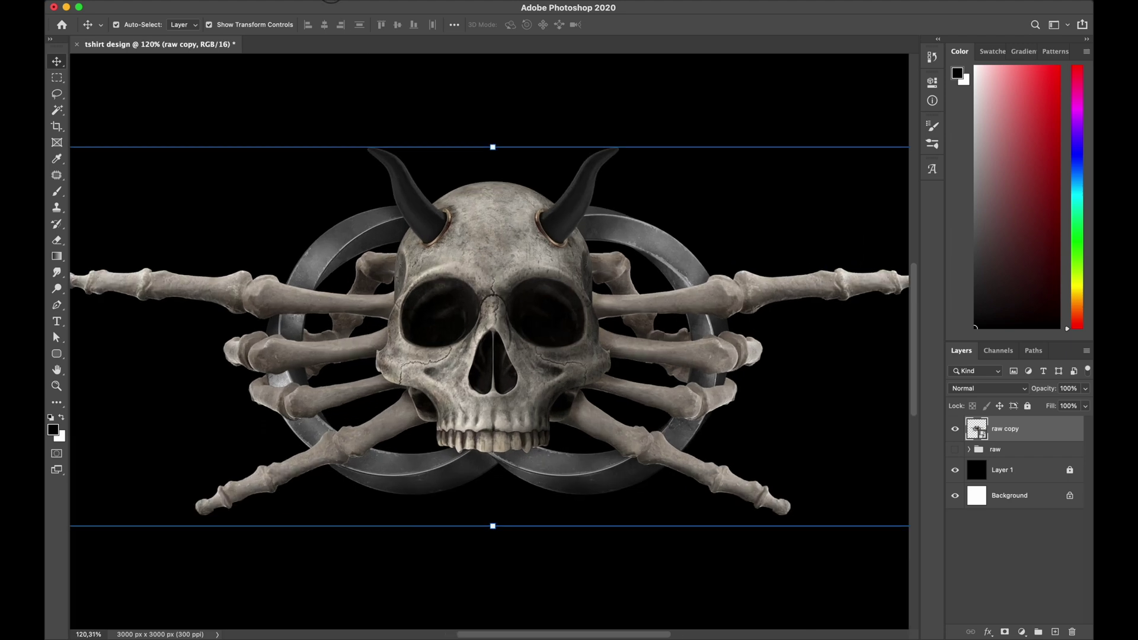
- Apply Camera Raw: exposure -0.15, contrast +13, highlights +25, shadows -18, whites +21, blacks -9, texture +18, clarity +13, dehaze +11, vibrance -20, saturation -10
click(358, 70)
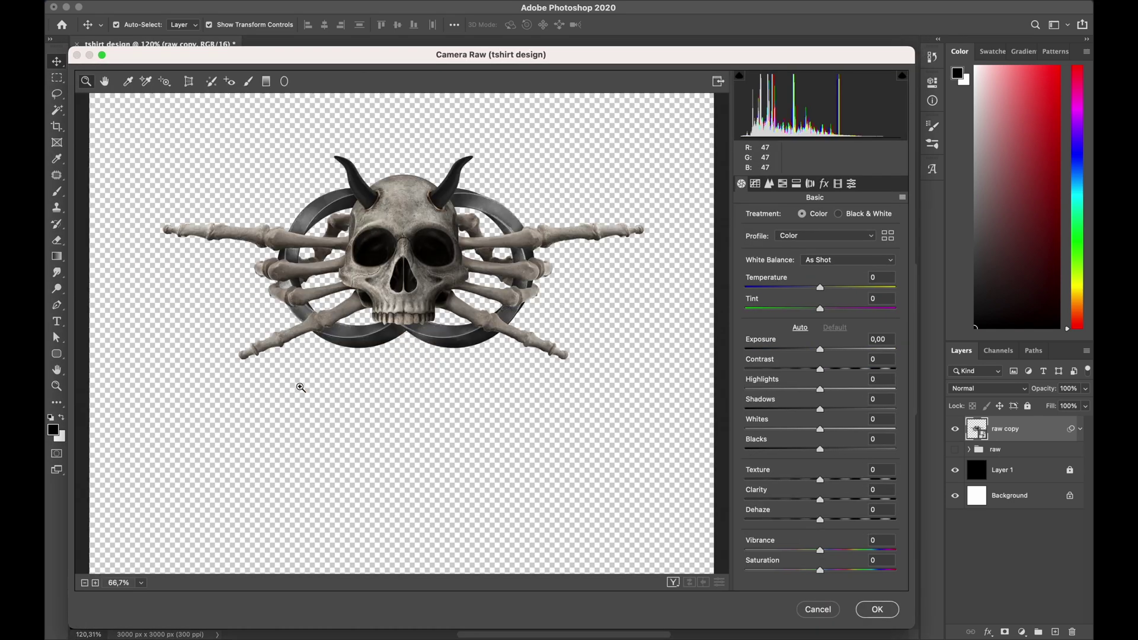
click(301, 388)
drag(820, 350, 811, 572)
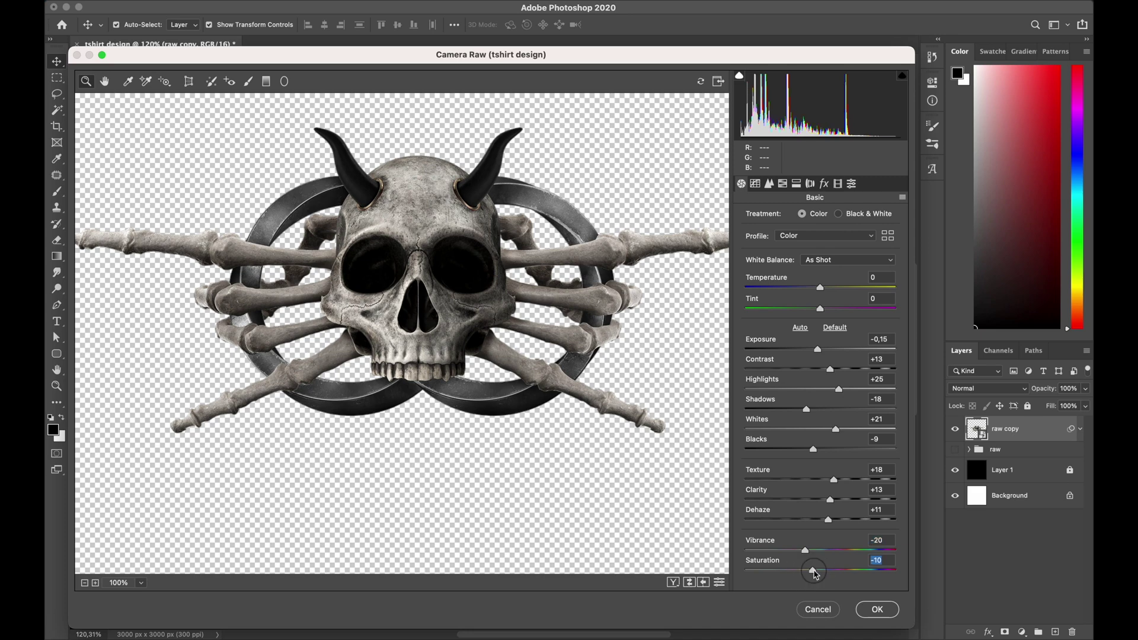
key(Return)
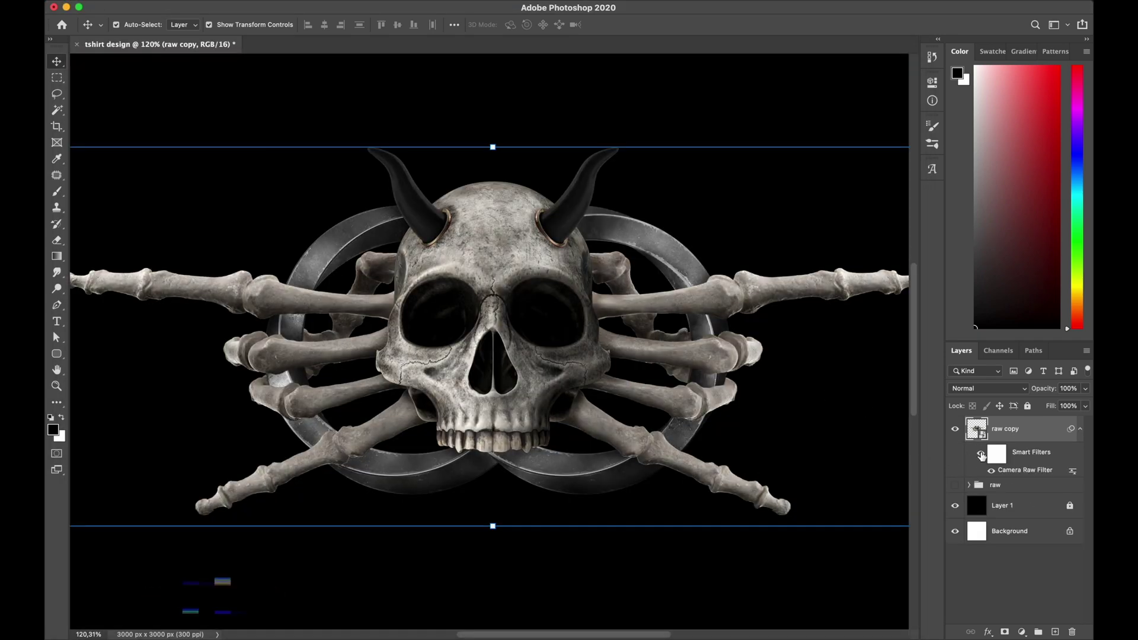
- Compare the artwork with and without its Camera Raw smart filter
click(981, 454)
click(981, 453)
click(981, 453)
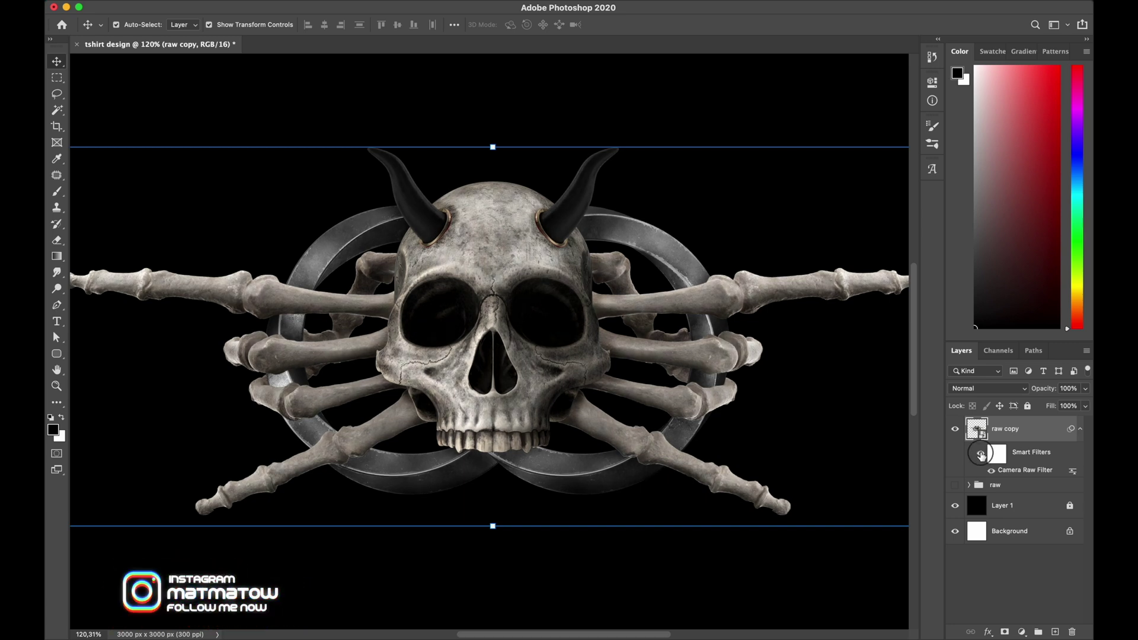
click(981, 453)
- Examine the design with and without the black Layer 1 background, both as a whole and close up
scroll(631, 355, down, 8)
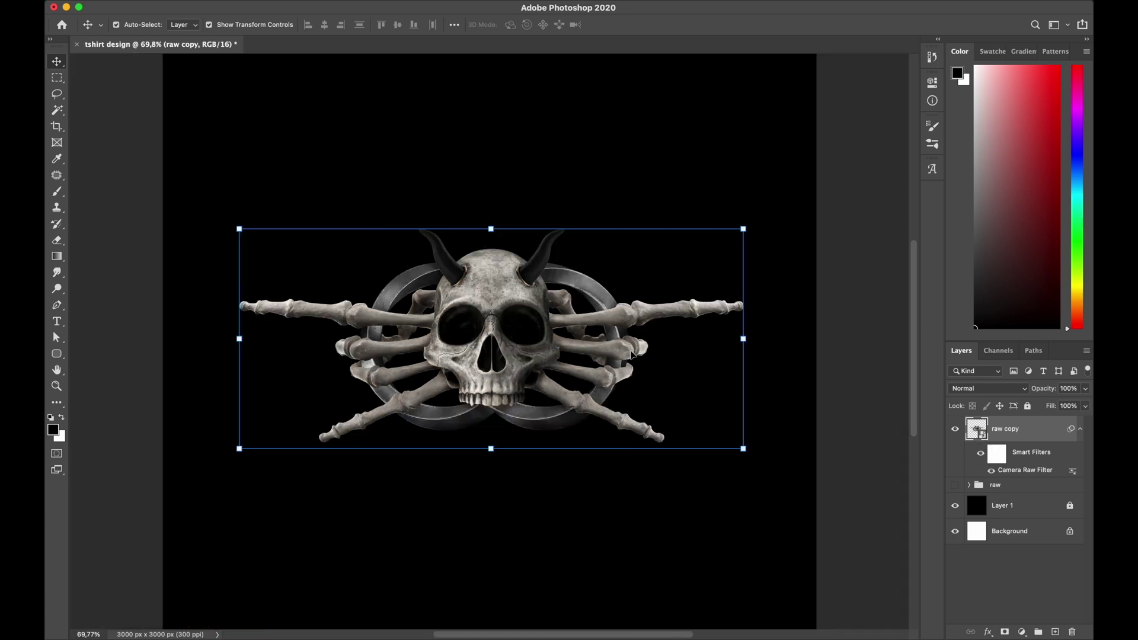
click(898, 472)
click(955, 506)
click(955, 506)
scroll(483, 380, up, 10)
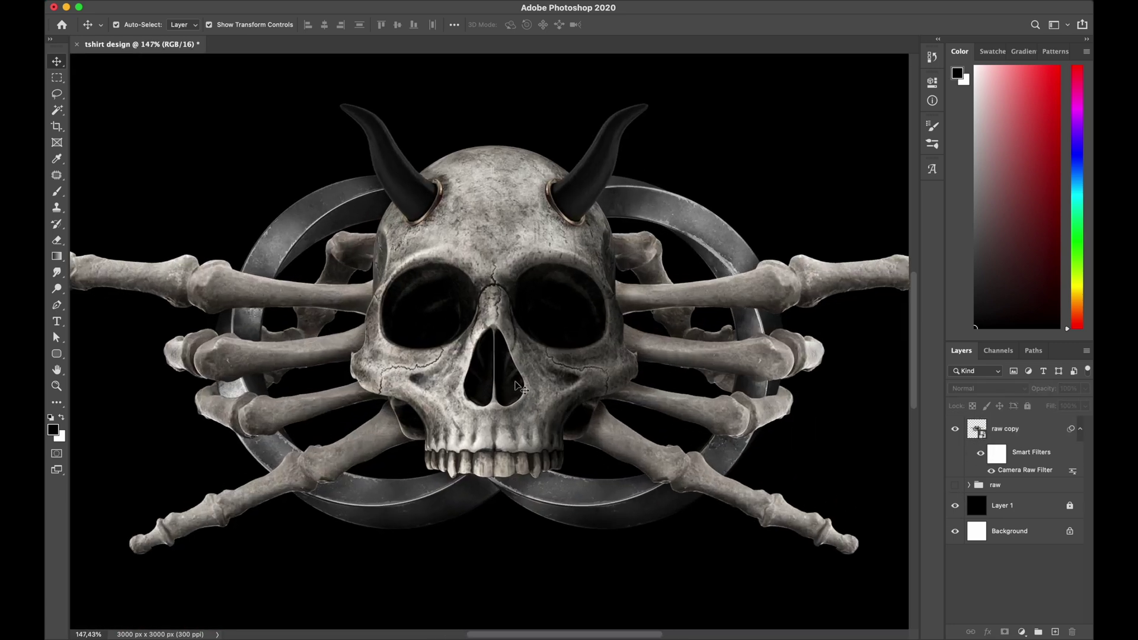
scroll(477, 388, down, 5)
click(476, 389)
scroll(476, 389, down, 2)
click(873, 299)
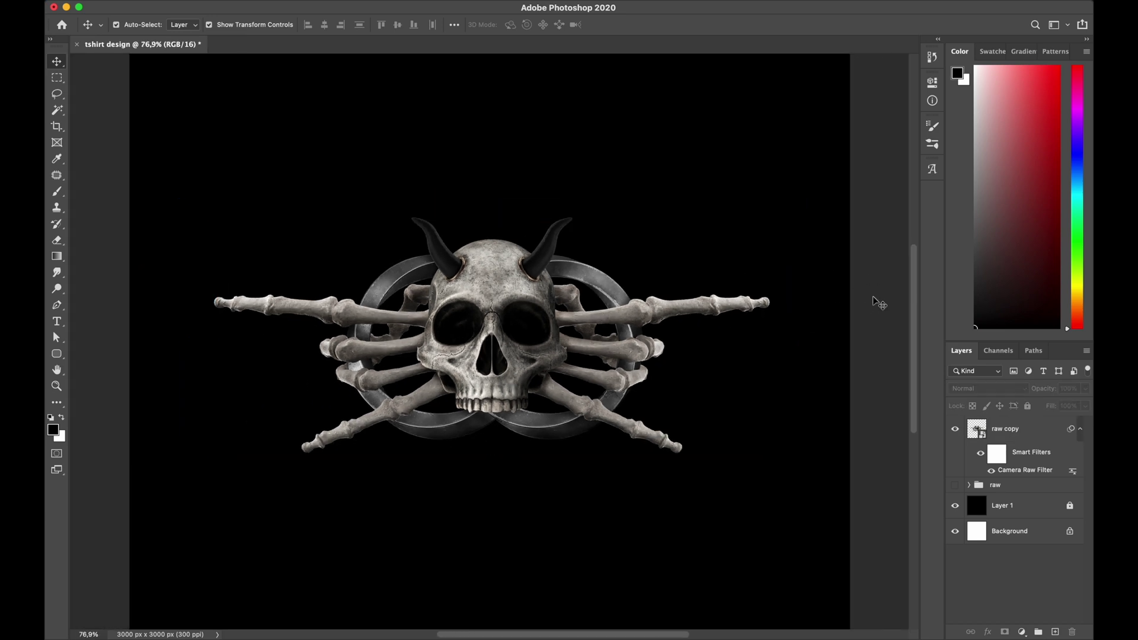
click(1003, 429)
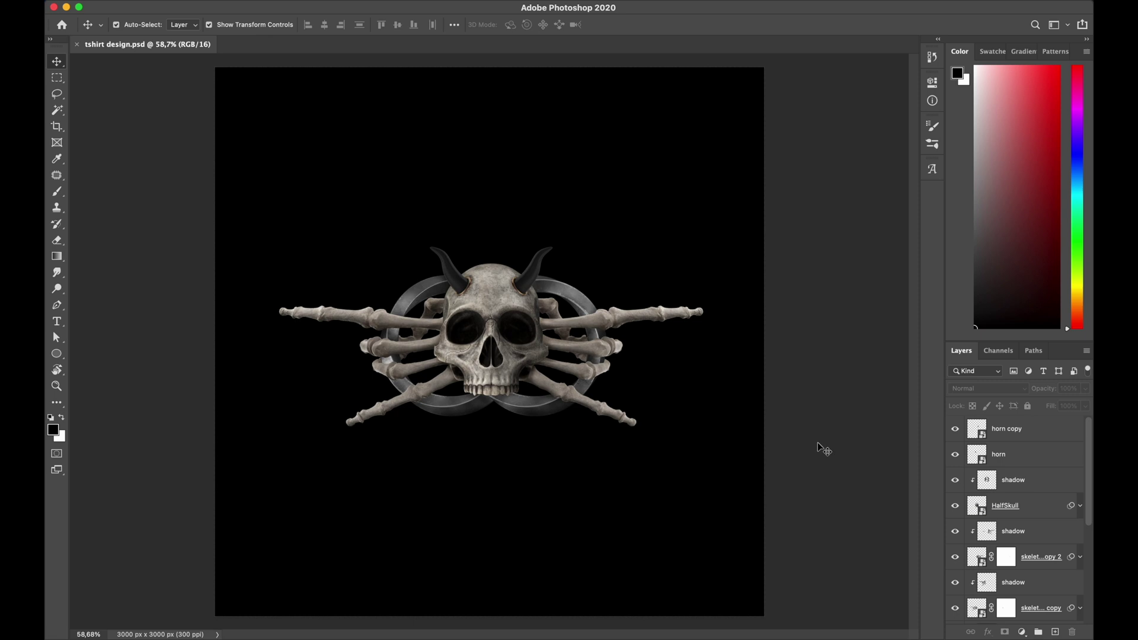
- Switch to Finder and open stone pillar.psd from the assets folder in Photoshop
click(318, 609)
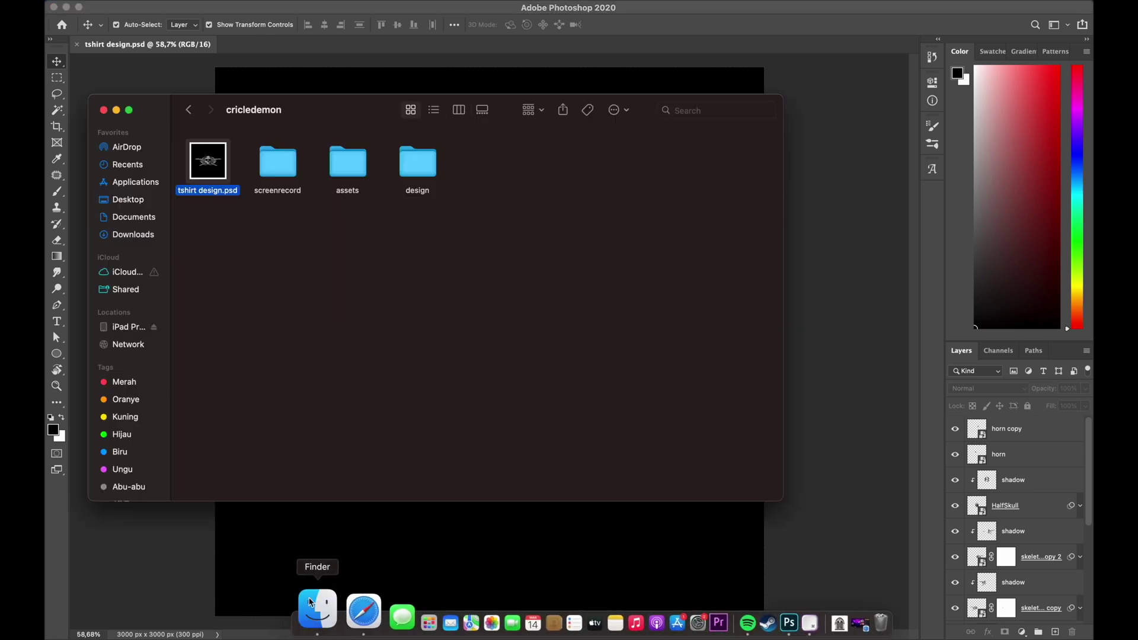
double_click(424, 176)
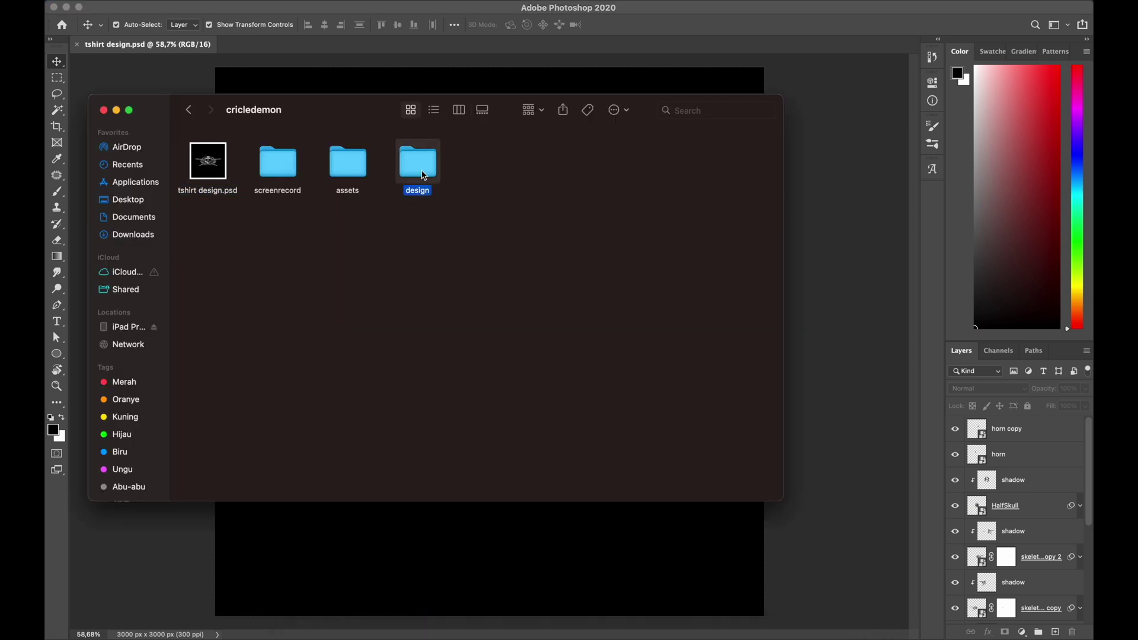
click(190, 114)
double_click(337, 174)
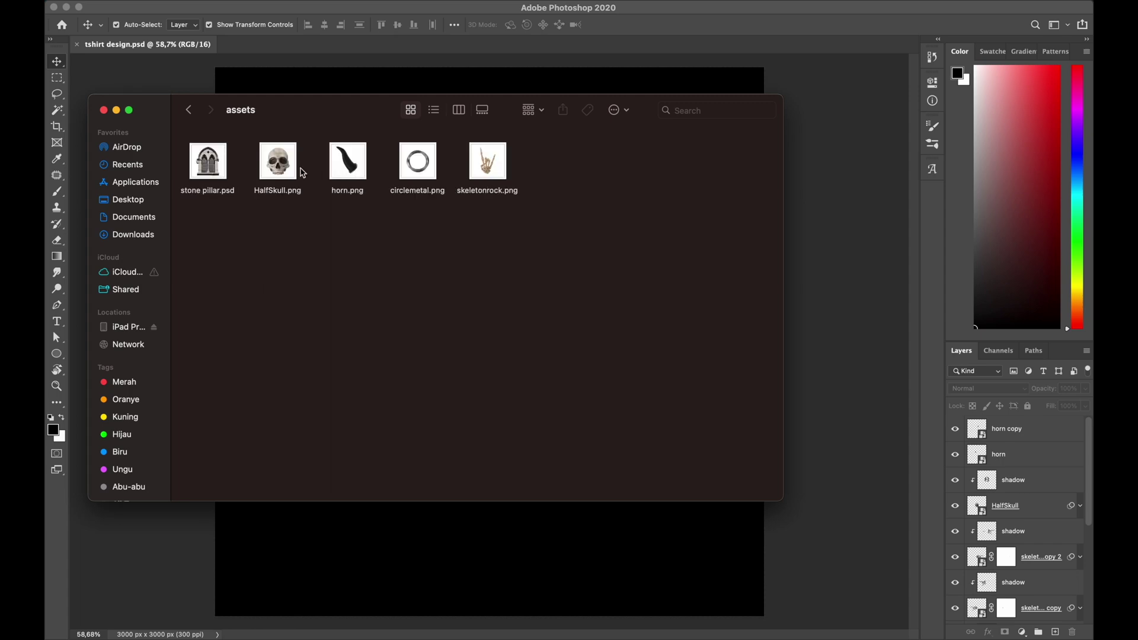
double_click(209, 163)
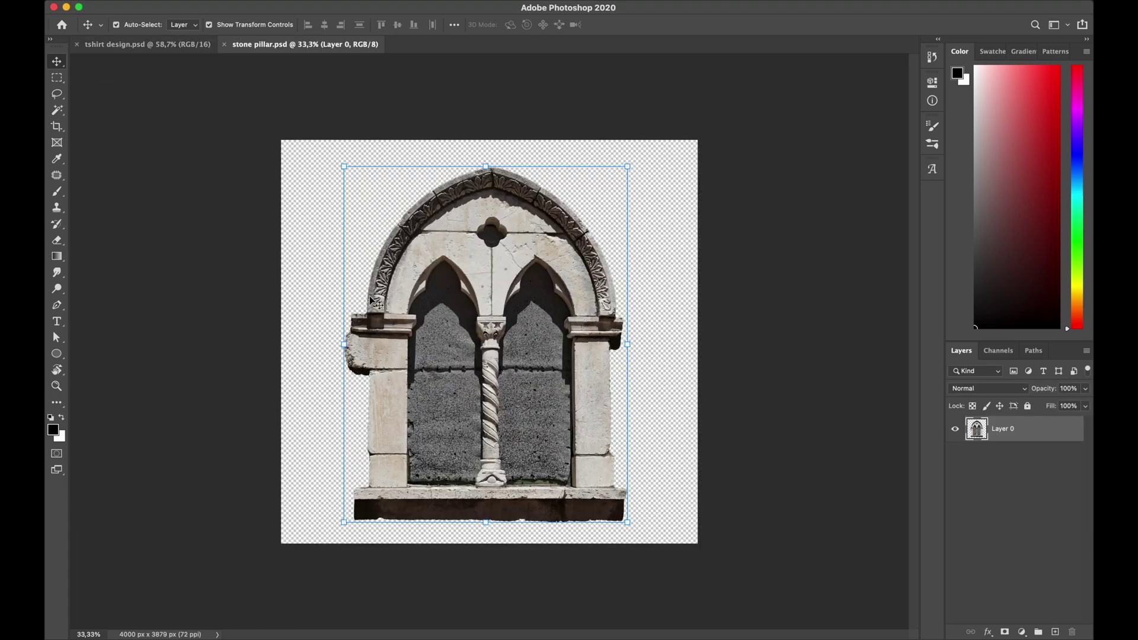
- Start a Pen tool path at the peak of the left arched opening, following its dark inner edge
click(749, 281)
scroll(513, 359, up, 5)
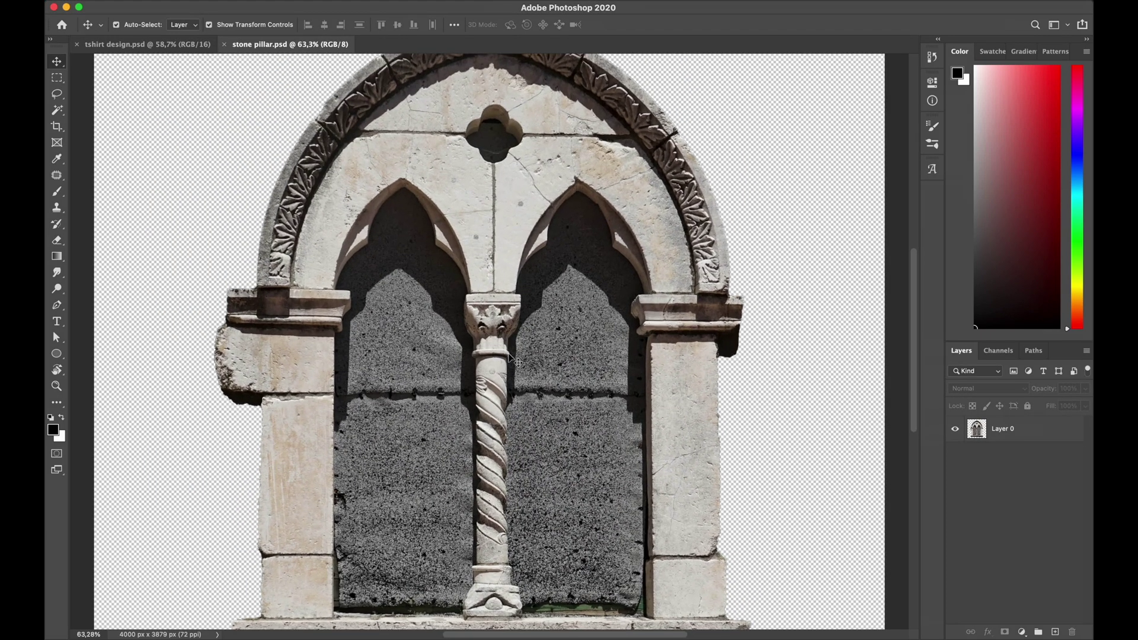
scroll(513, 359, down, 3)
scroll(430, 530, up, 6)
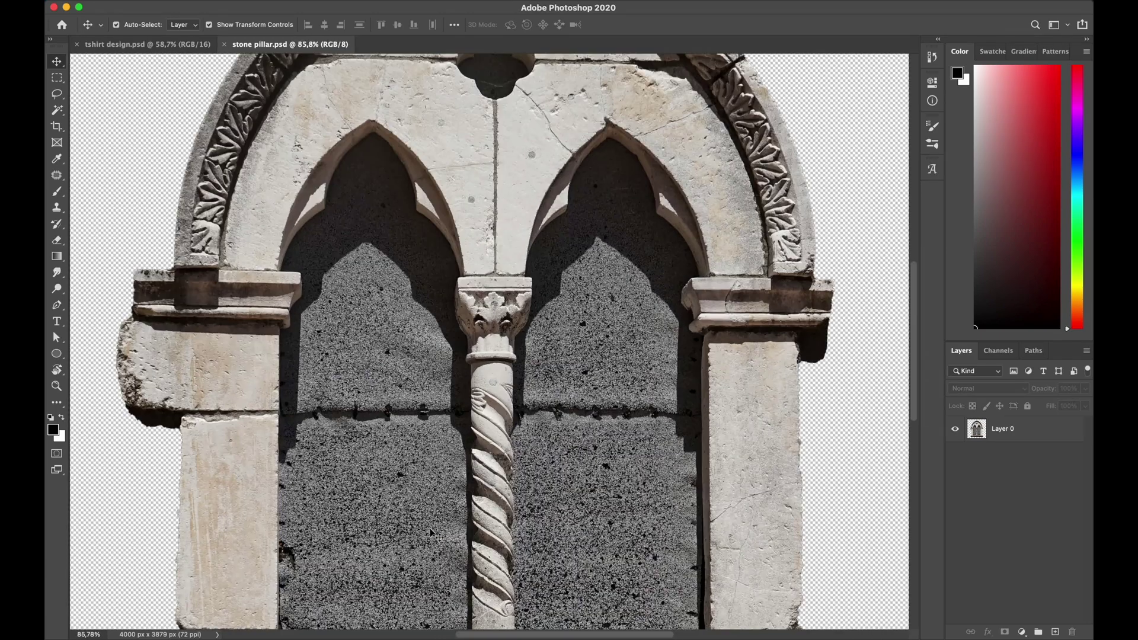
scroll(374, 324, up, 3)
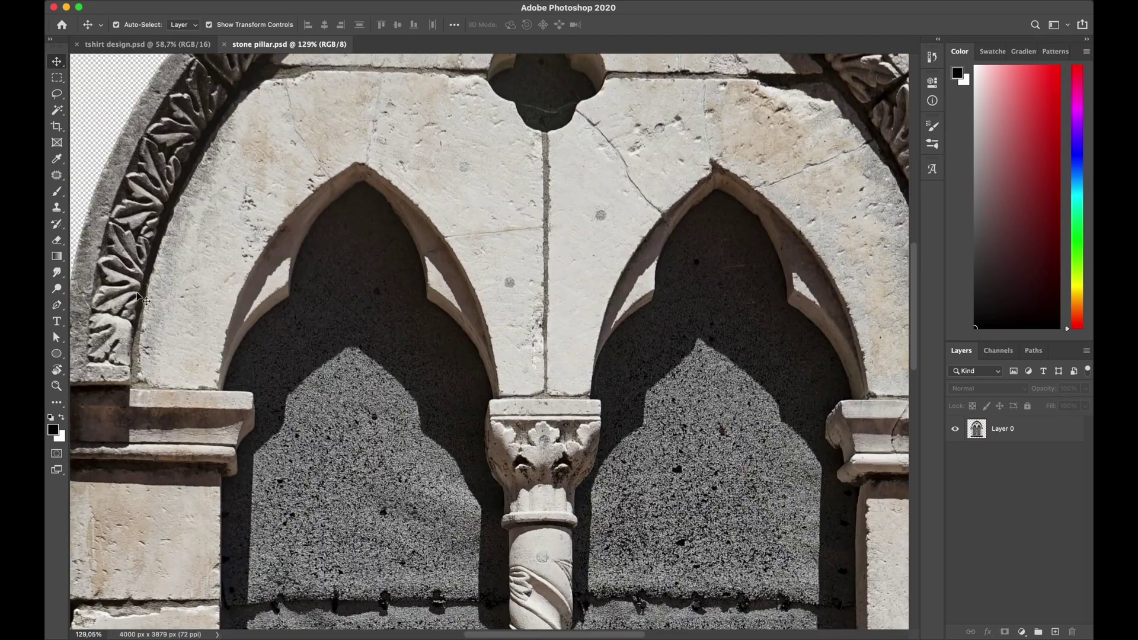
click(58, 306)
scroll(359, 212, up, 8)
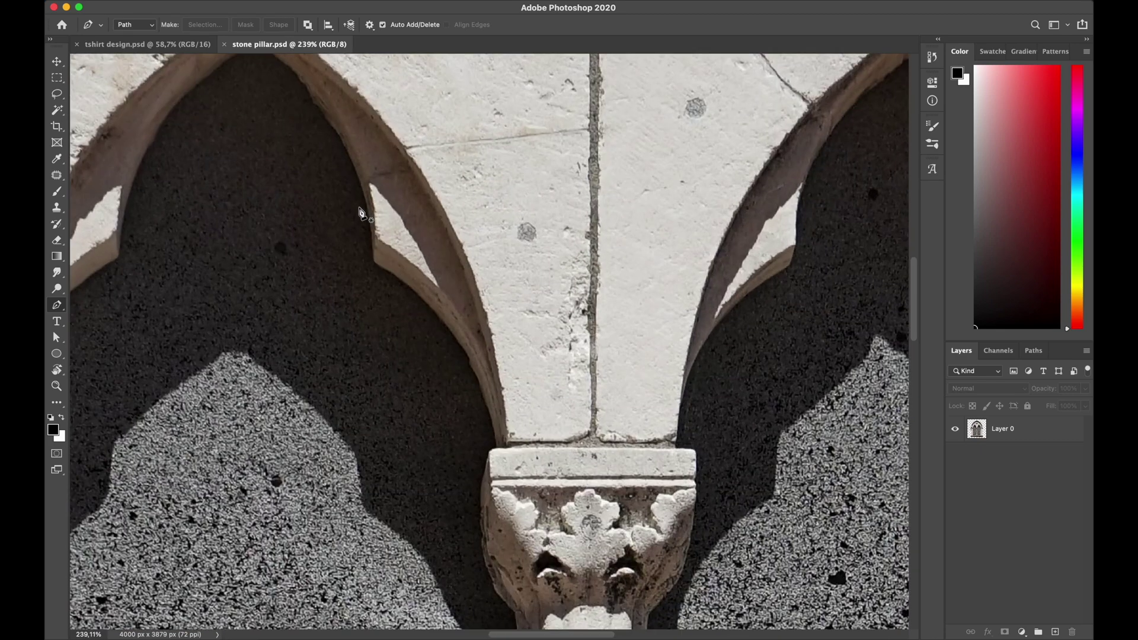
scroll(336, 177, up, 3)
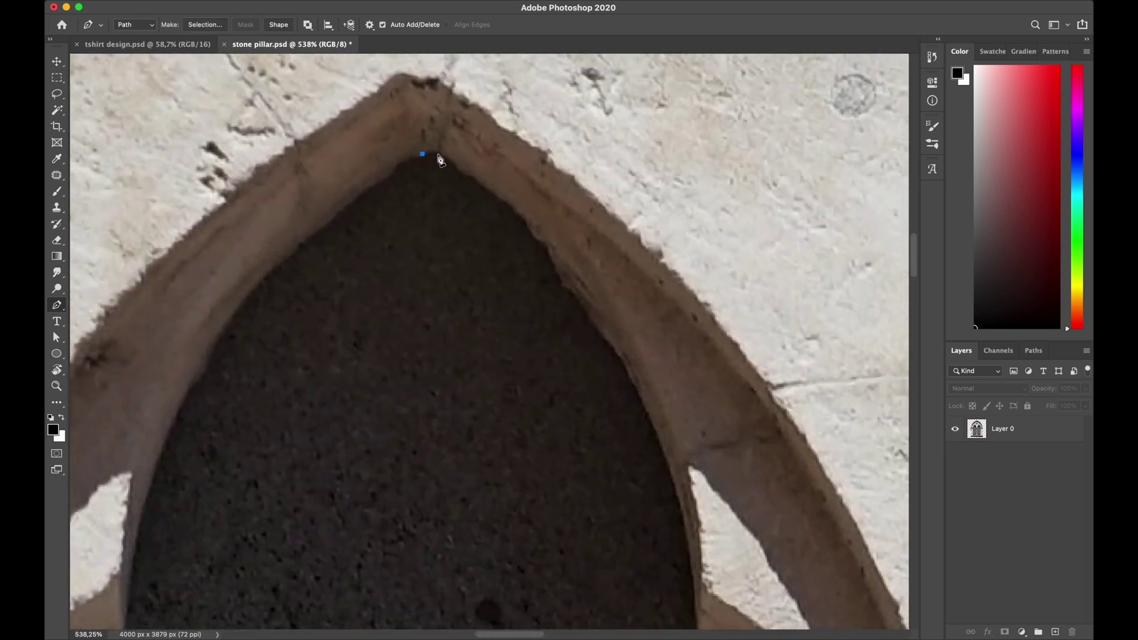
drag(443, 156, 451, 158)
scroll(481, 188, down, 4)
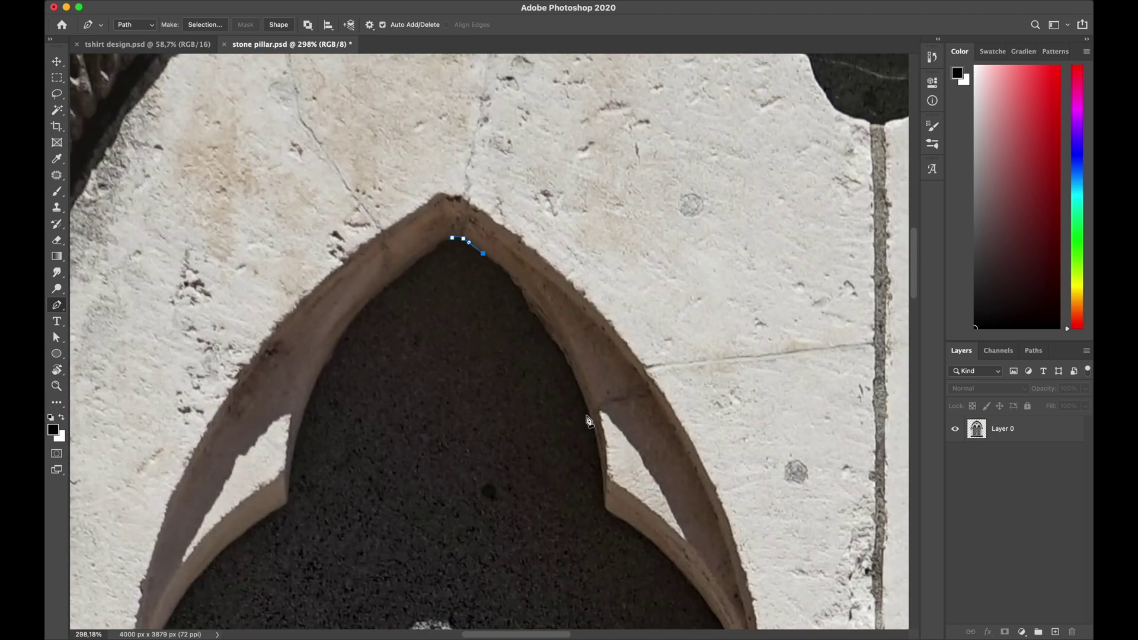
scroll(601, 514, down, 2)
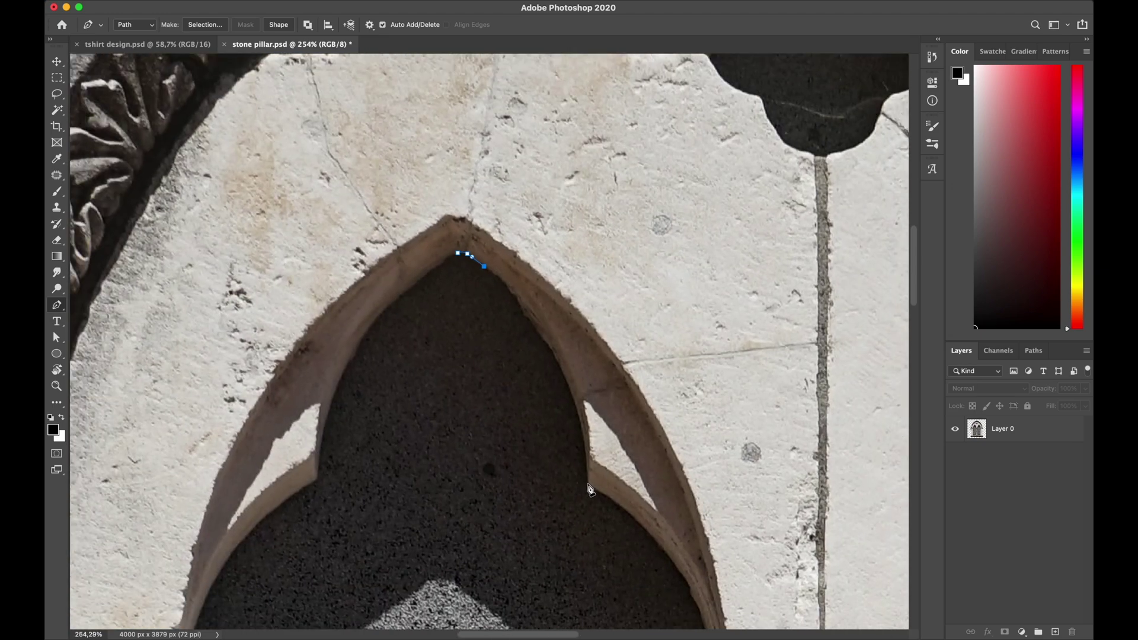
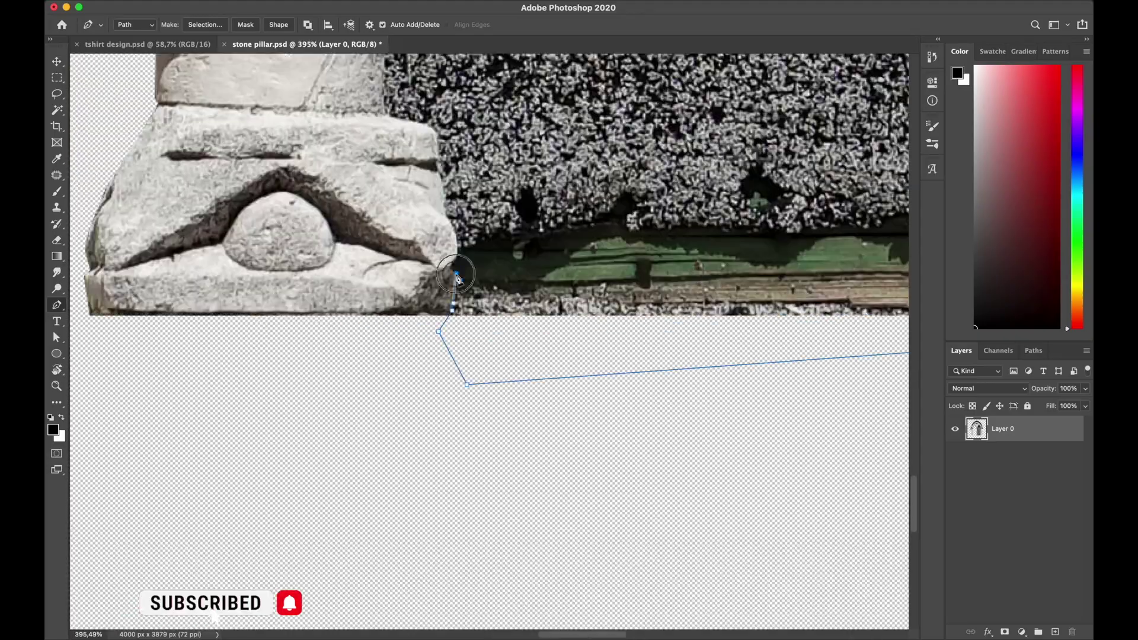
- Trace the Pen path up the central column's right edge, from its base along the twisted shaft
scroll(416, 123, up, 5)
click(387, 233)
scroll(496, 356, up, 10)
drag(497, 391, 490, 391)
scroll(491, 391, up, 5)
click(460, 204)
scroll(460, 205, up, 10)
click(453, 298)
scroll(472, 243, up, 10)
scroll(469, 296, up, 10)
drag(433, 235, 383, 150)
alt+click(434, 235)
- Continue the path past the column's capital and curve it along the arched opening above
scroll(436, 240, up, 15)
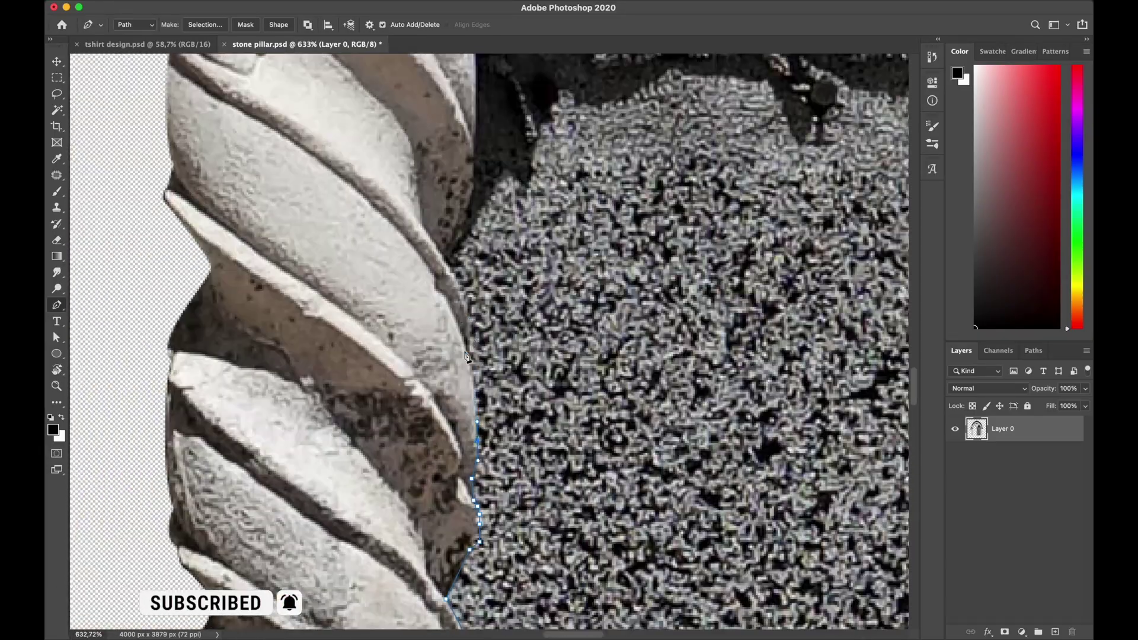
scroll(473, 242, up, 15)
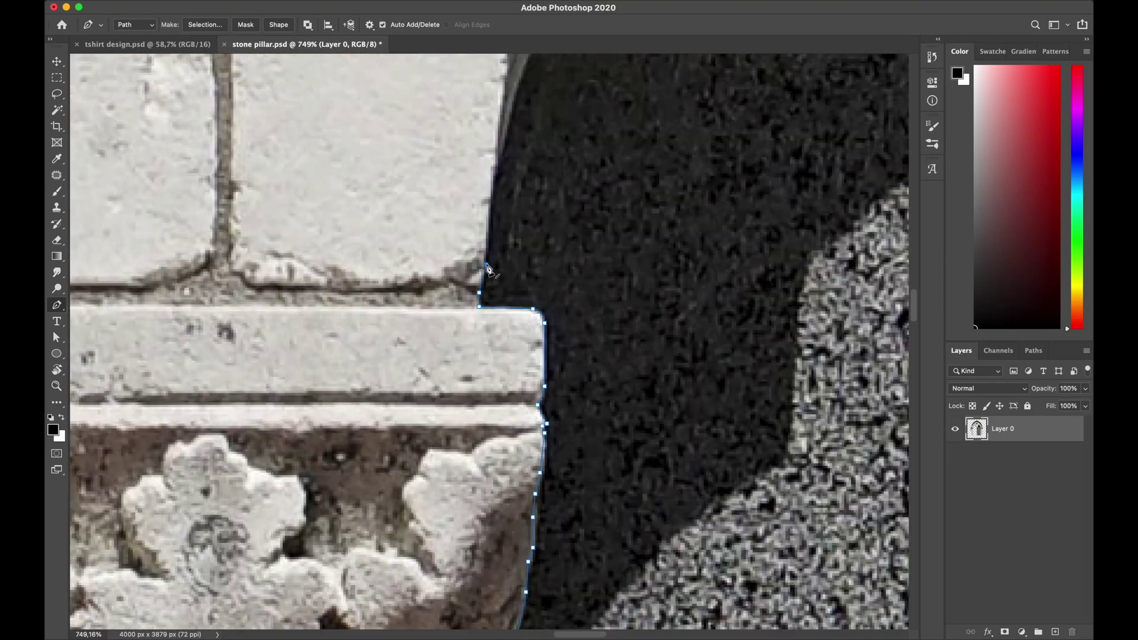
drag(527, 174, 748, 83)
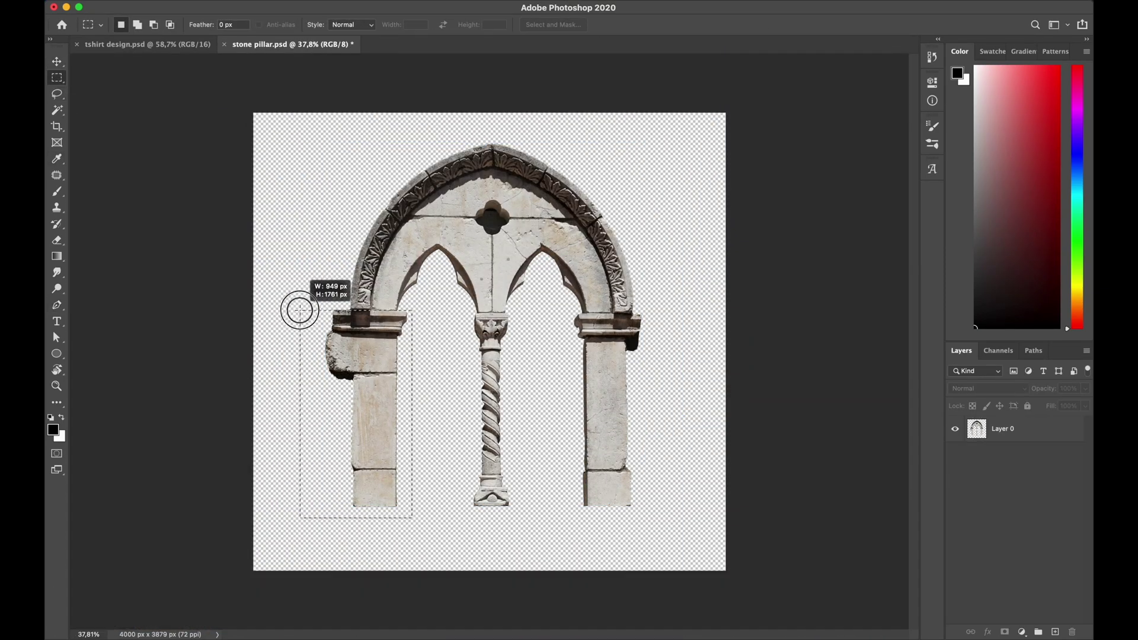
- Copy the marquee-selected left pillar to a new layer, flipped horizontally over the right pillar
right_click(381, 368)
click(420, 468)
key(Return)
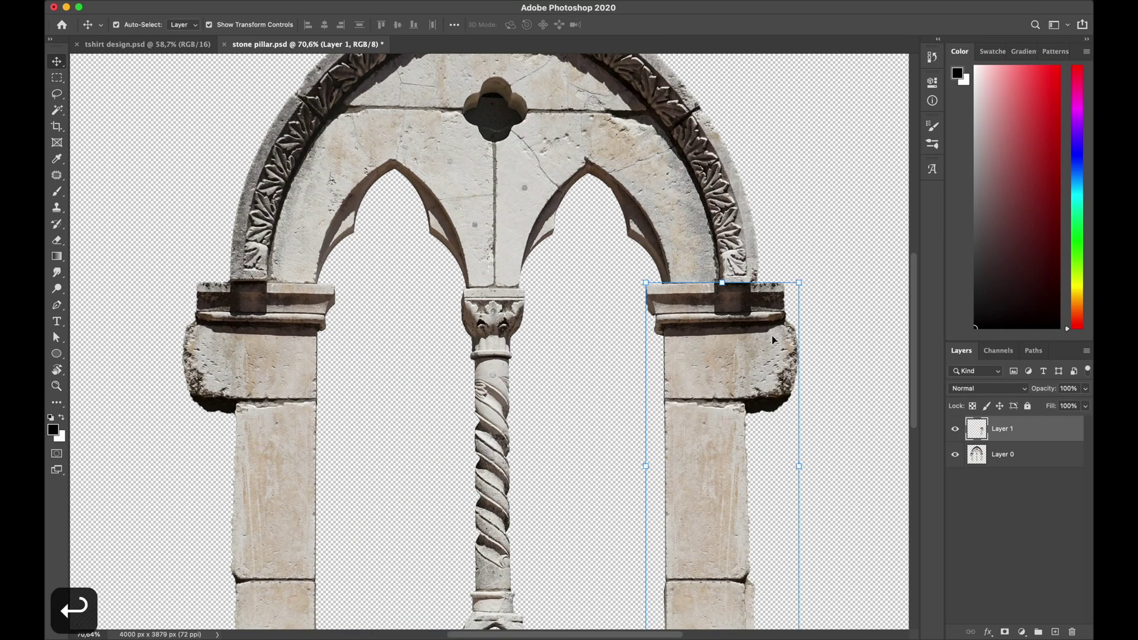
- Nudge the mirrored pillar to the right until it lines up under the arch
key(Right)
key(Right)
key(Right)
key(Right)
key(Right)
key(Right)
key(Right)
key(Right)
key(Right)
key(Right)
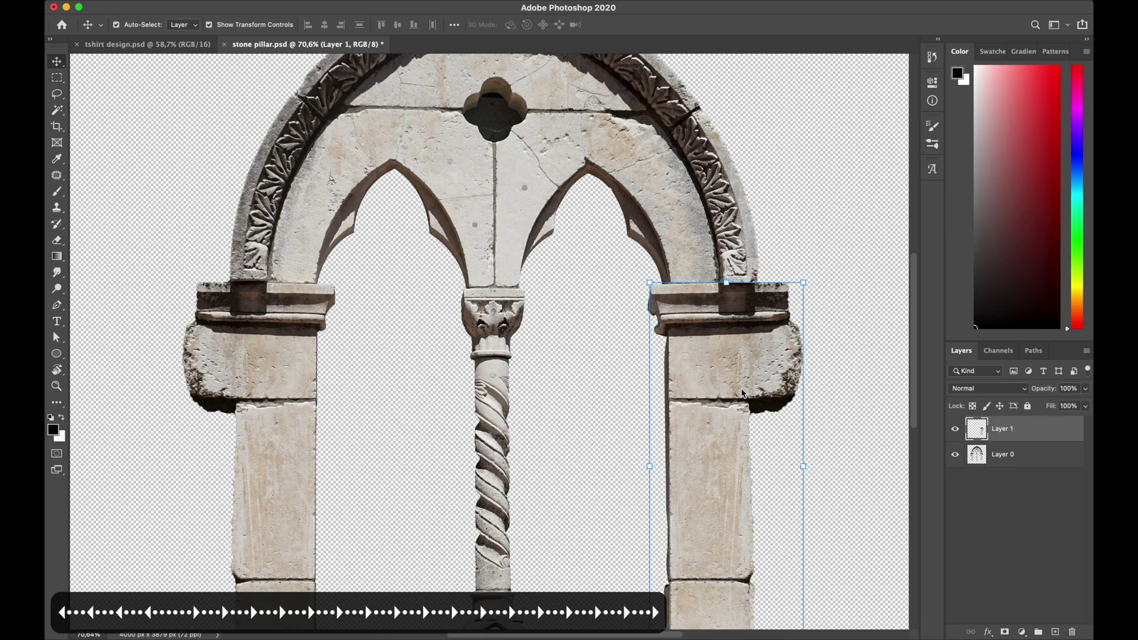
- Merge the mirrored pillar with the arch, then copy the arch into tshirt design.psd
key(super+e)
key(super+c)
key(super+v)
- Adjust the pasted arch's size and raise it behind the skull
drag(680, 139, 680, 140)
key(shift+Up)
key(shift+Up)
key(shift+Up)
key(shift+Up)
key(shift+Up)
key(shift+Up)
key(shift+Up)
key(shift+Up)
key(shift+Up)
key(shift+Up)
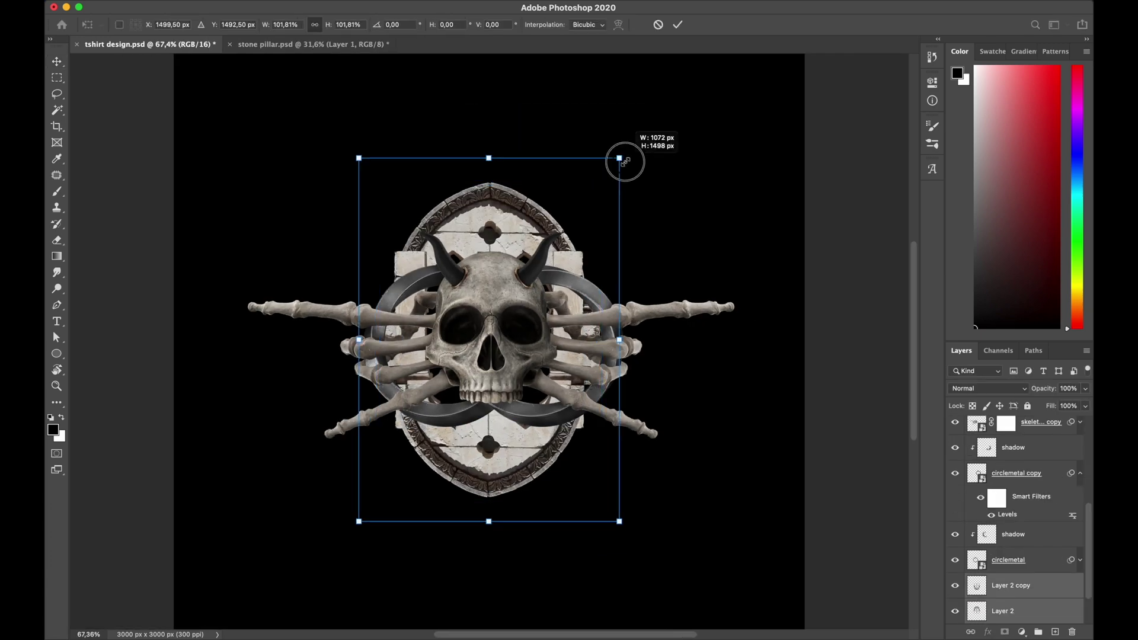
- Scale Layer 2 and its flipped copy together as an oval stone frame behind the skull
key(Return)
key(super+t)
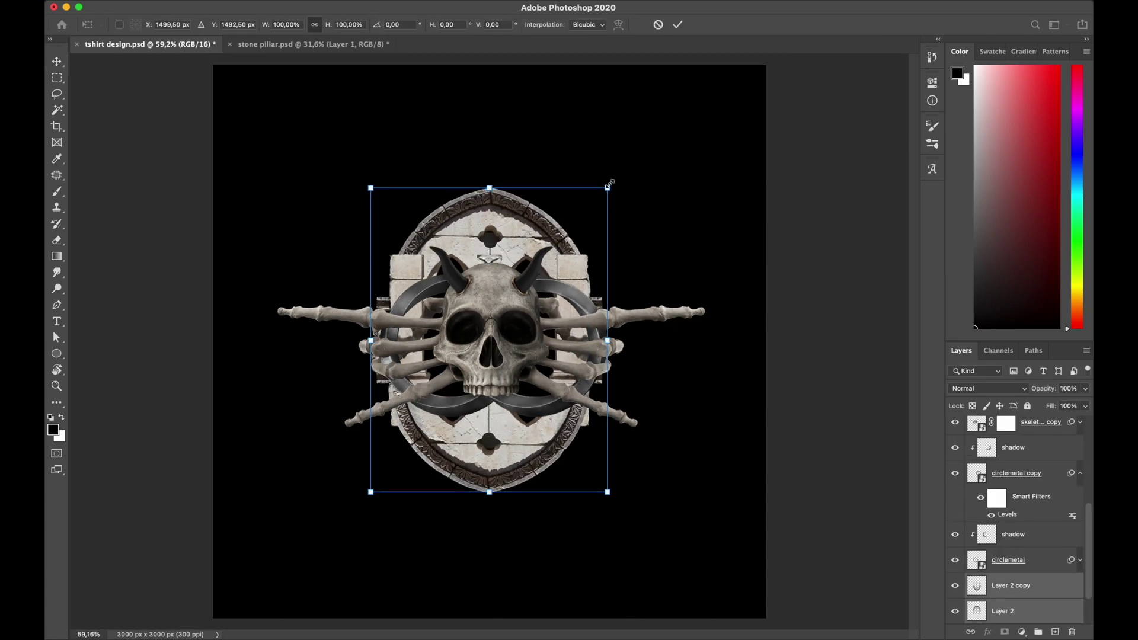
key(Return)
click(877, 198)
- Erase the protruding pale stone blocks from the frame using a layer mask on Layer 2 copy
key(e)
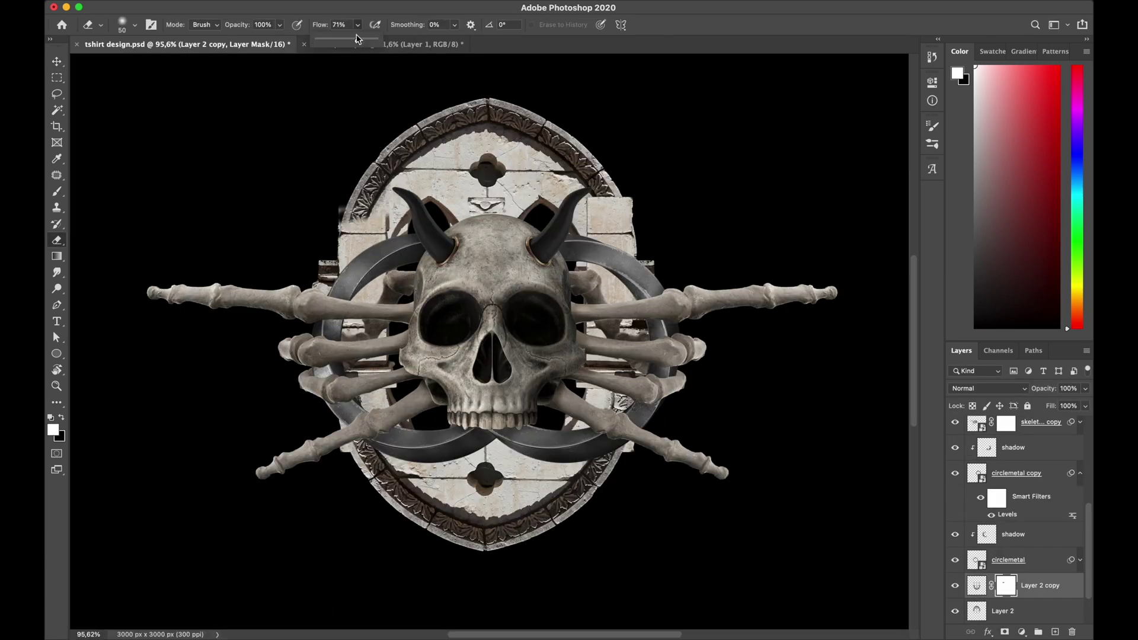
key(super+z)
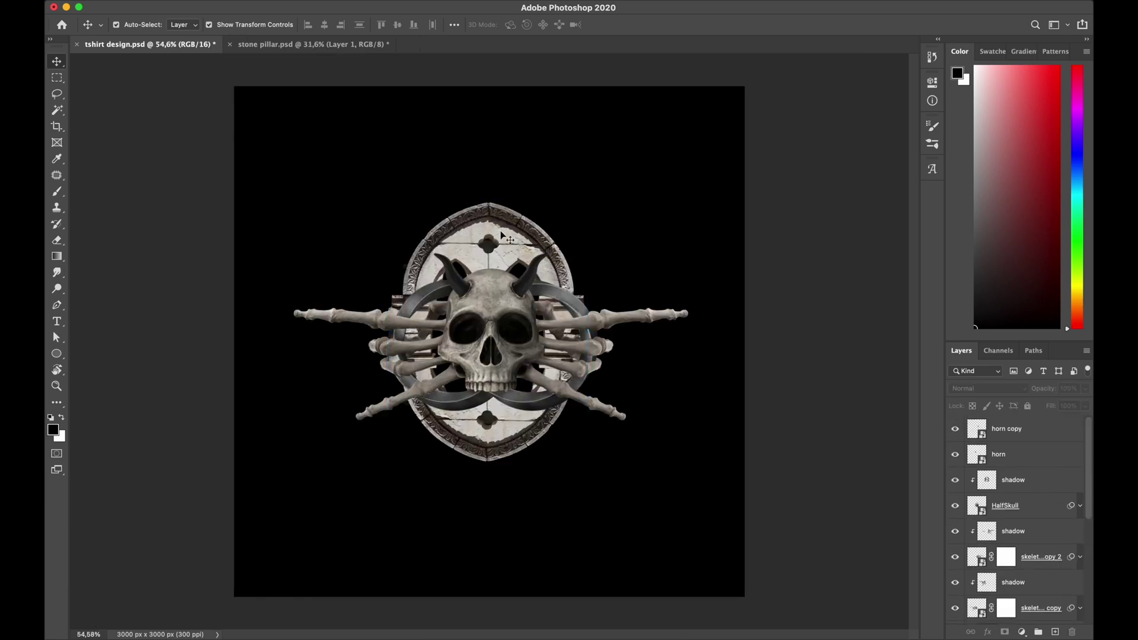
key(super+z)
- Shorten the stone frame slightly from its upper edge and nudge it up and to the right
drag(487, 202, 487, 213)
key(Return)
key(shift+Up)
key(shift+Up)
key(shift+Up)
key(Right)
key(Right)
key(Right)
- Scale the stone frame down slightly and centre it horizontally behind the skull
drag(588, 214, 583, 220)
key(Return)
key(shift+Left)
key(shift+Right)
key(shift+Right)
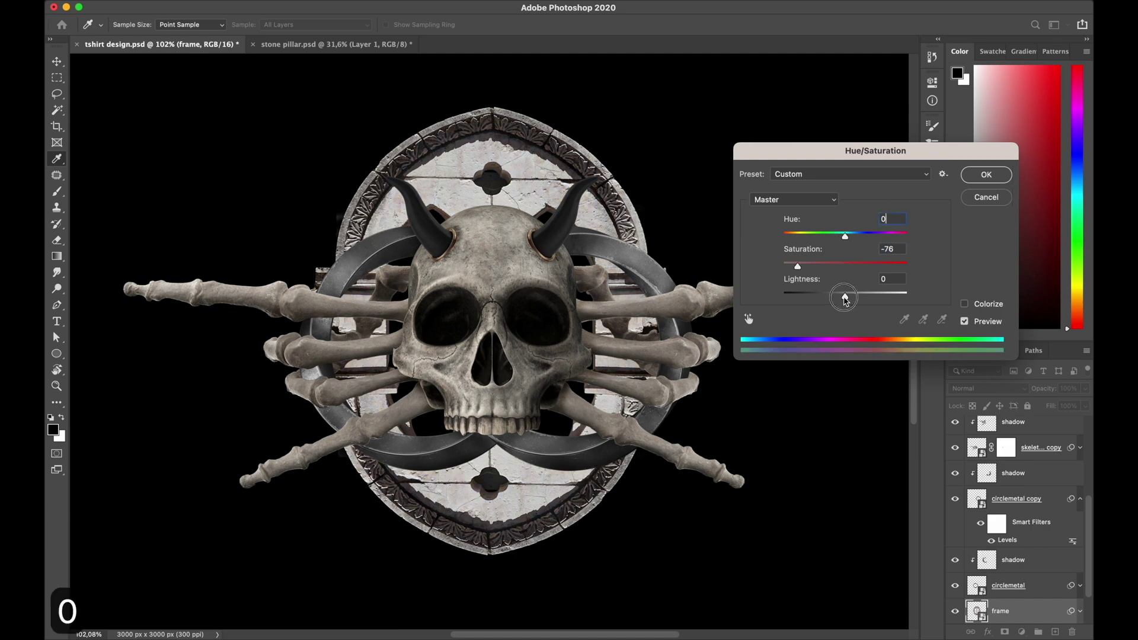
- Set the frame layer's Levels midtones to 0,78 and use Curves to lift its shadows and lower its highlights
key(super+l)
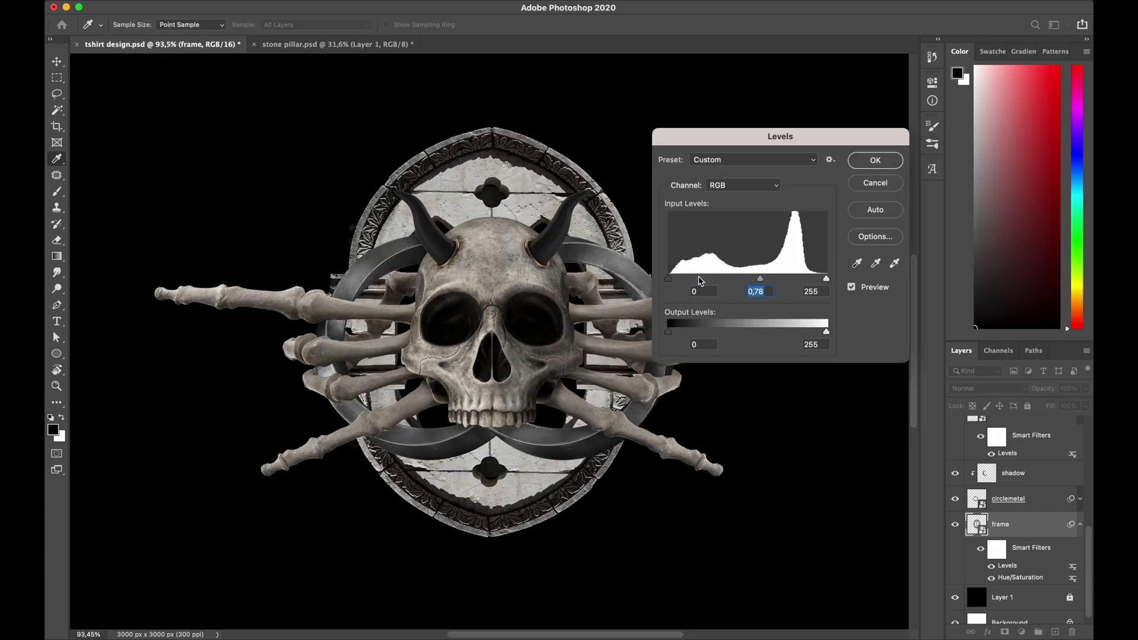
key(super+m)
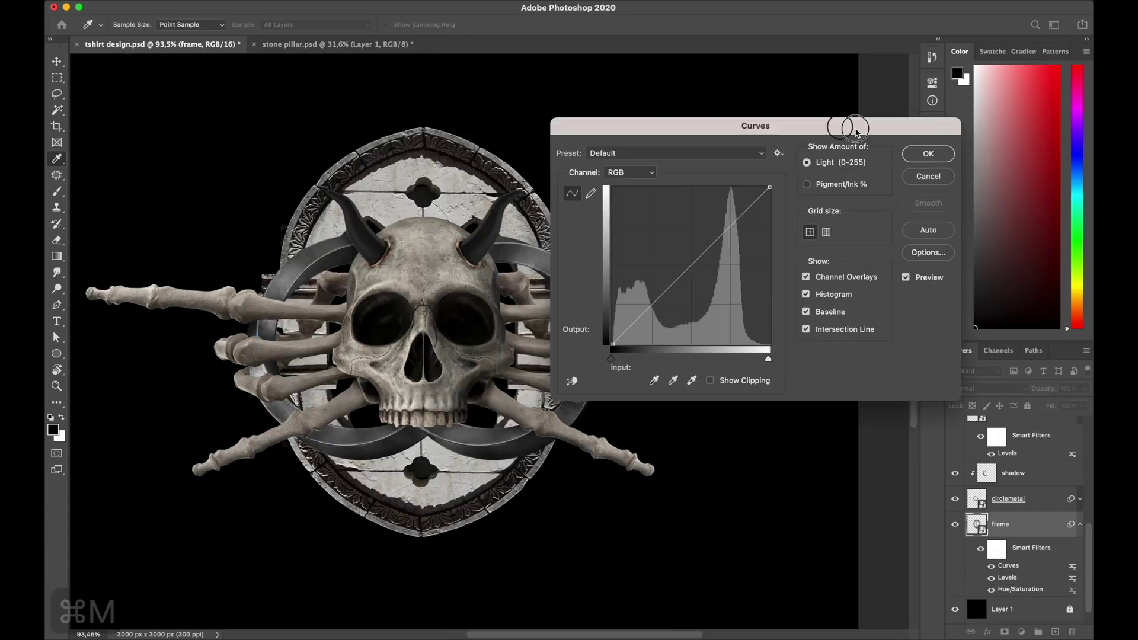
drag(757, 319, 758, 300)
drag(839, 247, 839, 255)
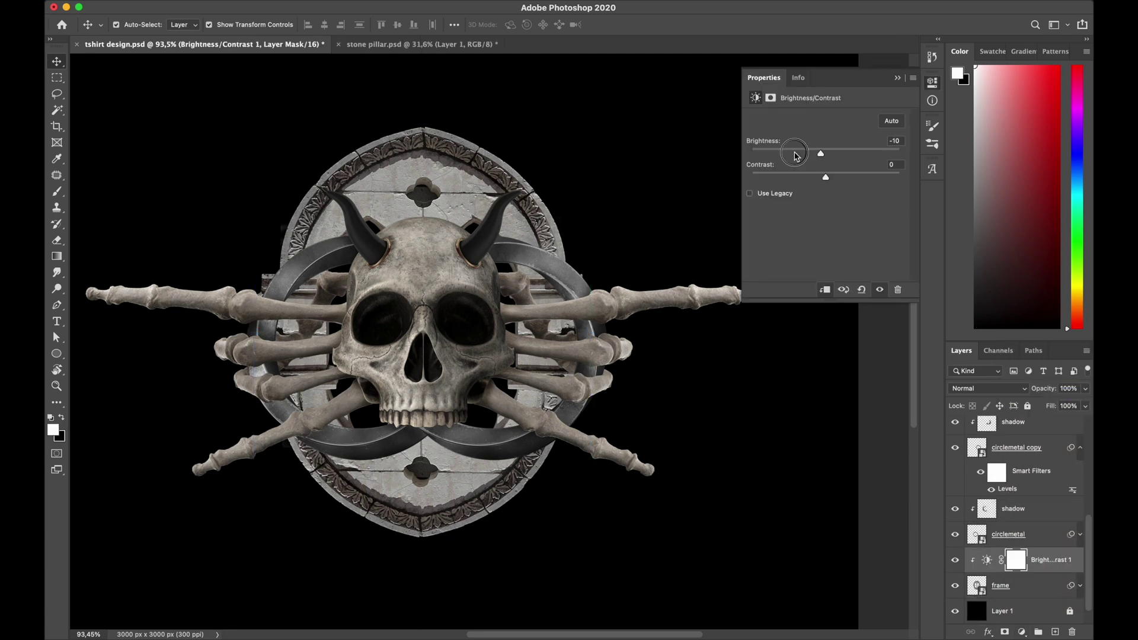
- Set the frame's clipped Brightness/Contrast adjustment to brightness -107 and reduce its contrast
drag(796, 155, 772, 154)
drag(826, 177, 775, 180)
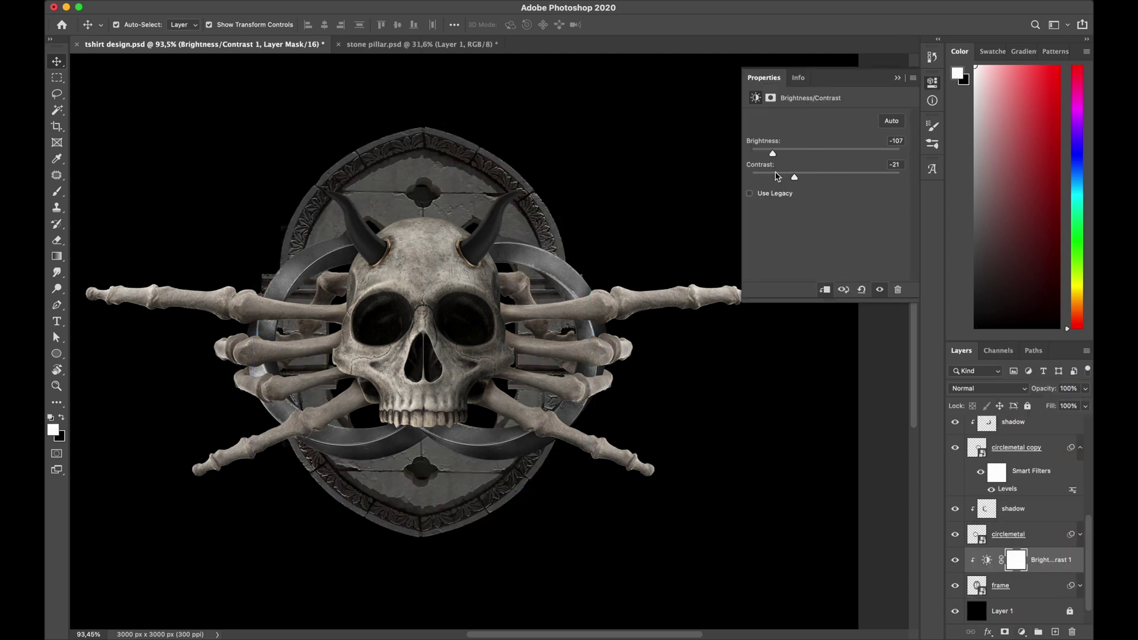
click(898, 78)
- Invert the adjustment's mask and paint the darkening back around the skull with a soft Eraser
key(super+i)
key(e)
click(135, 25)
key(Return)
key(x)
drag(371, 206, 474, 205)
drag(356, 459, 486, 459)
drag(403, 196, 475, 208)
drag(350, 462, 483, 466)
drag(338, 237, 510, 220)
- Extend the darkening on the frame's upper and lower panels with a smaller Eraser
key(bracketleft)
key(bracketleft)
key(bracketleft)
key(bracketleft)
drag(344, 468, 501, 474)
drag(341, 205, 495, 189)
drag(504, 474, 341, 472)
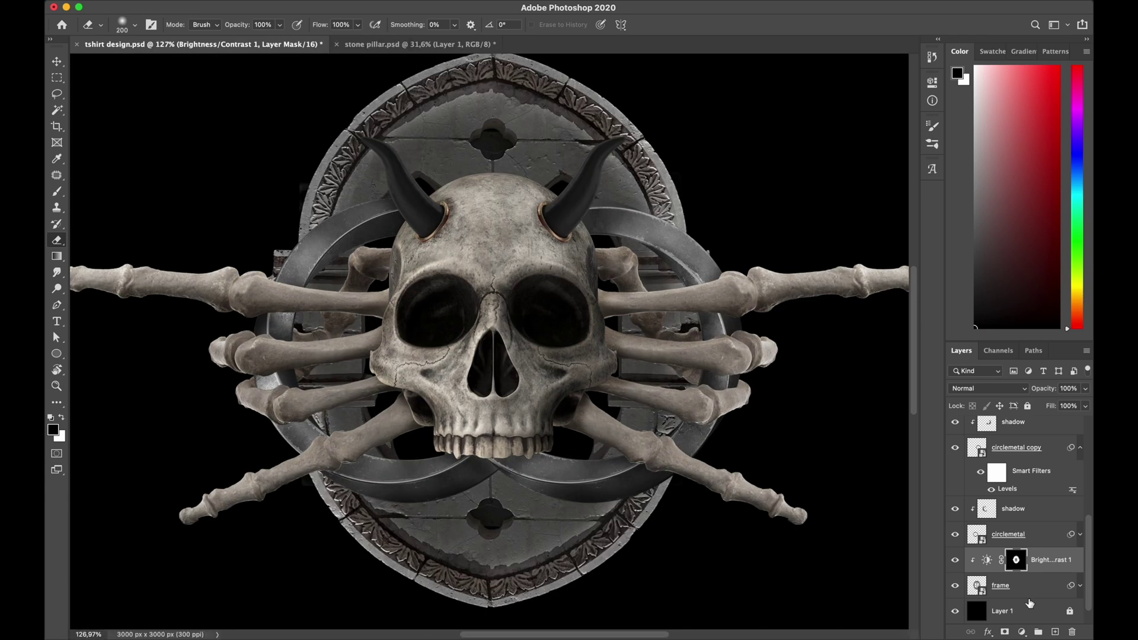
- Add a new layer named "shadow" above the frame's Brightness/Contrast adjustment
click(1055, 632)
double_click(1012, 560)
text(shadow)
key(Return)
- Set the shadow layer's blend mode and brush flow, and paint shadows on the frame beside the metal rings
key(b)
click(988, 389)
click(977, 564)
drag(408, 25, 386, 41)
key(bracketleft)
key(bracketleft)
key(bracketleft)
key(bracketleft)
drag(354, 397, 332, 269)
drag(682, 323, 589, 434)
drag(641, 255, 664, 423)
- Paint finer shadows on the frame near the horns and below the rings, and undo the last stroke
key(bracketleft)
key(bracketleft)
drag(438, 184, 630, 214)
key(bracketleft)
key(bracketleft)
mouse_move(504, 484)
mouse_down()
mouse_move(651, 494)
mouse_move(300, 485)
mouse_up()
drag(427, 498, 616, 498)
drag(415, 166, 605, 190)
key(super+z)
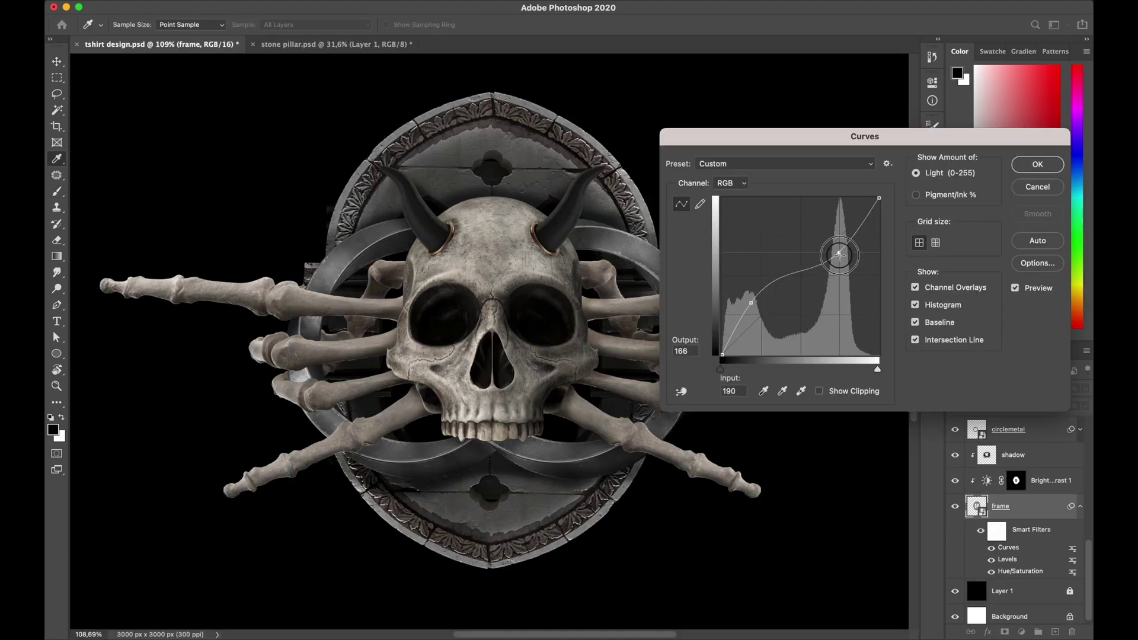
- Refine the highlight point in the frame's Curves smart filter
drag(841, 254, 836, 249)
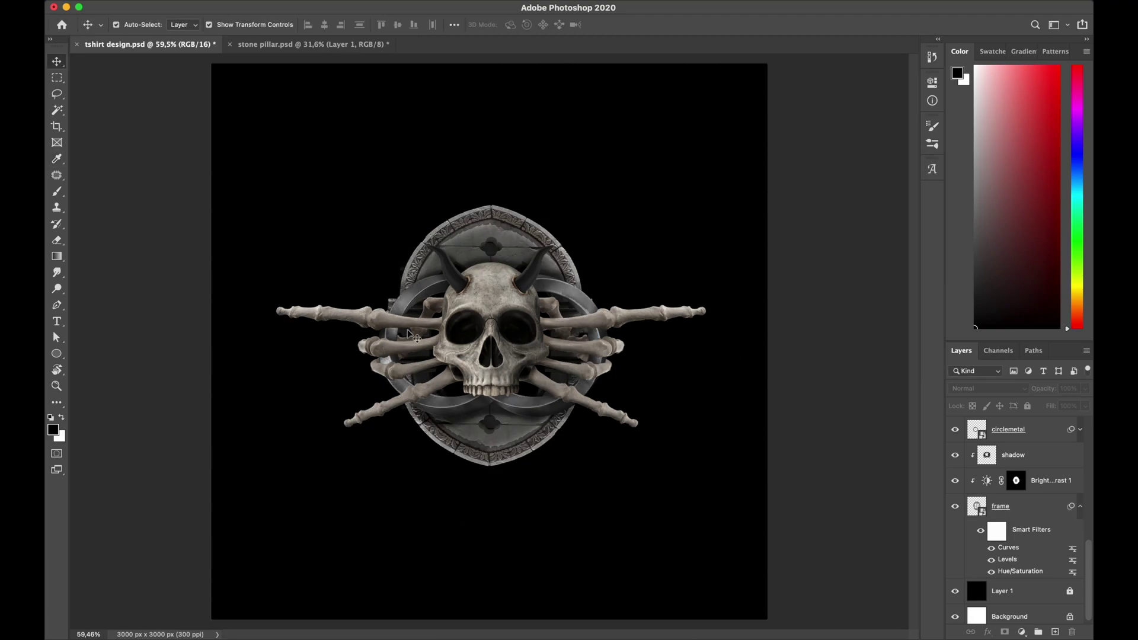
- Preview the whole design in full-screen mode and save the file
key(f)
key(f)
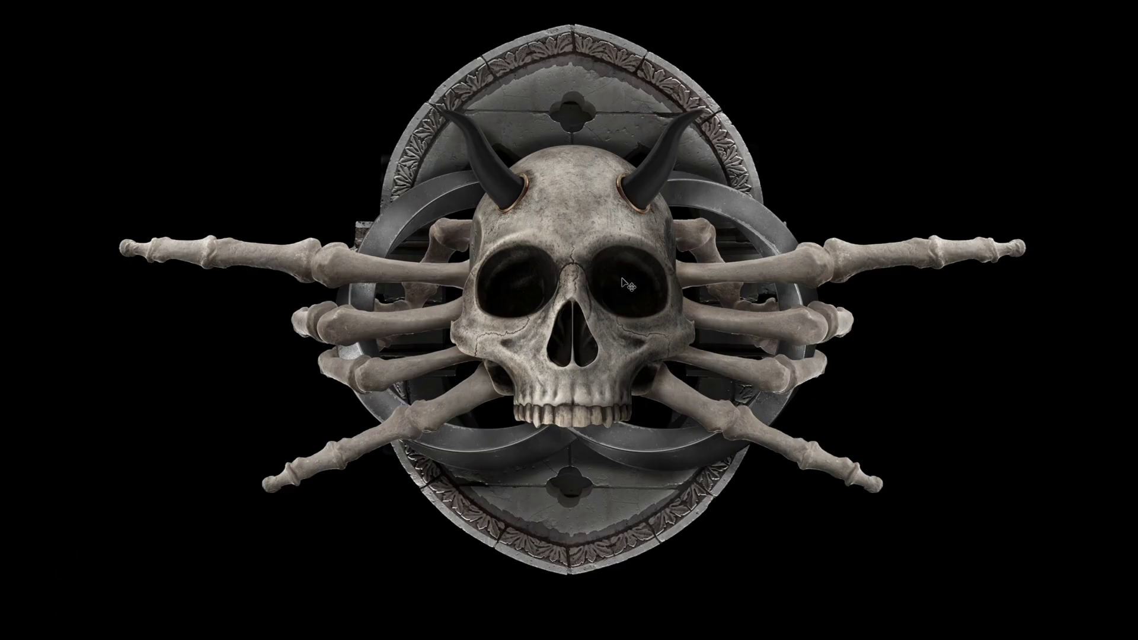
key(f)
scroll(437, 346, down, 5)
key(super+s)
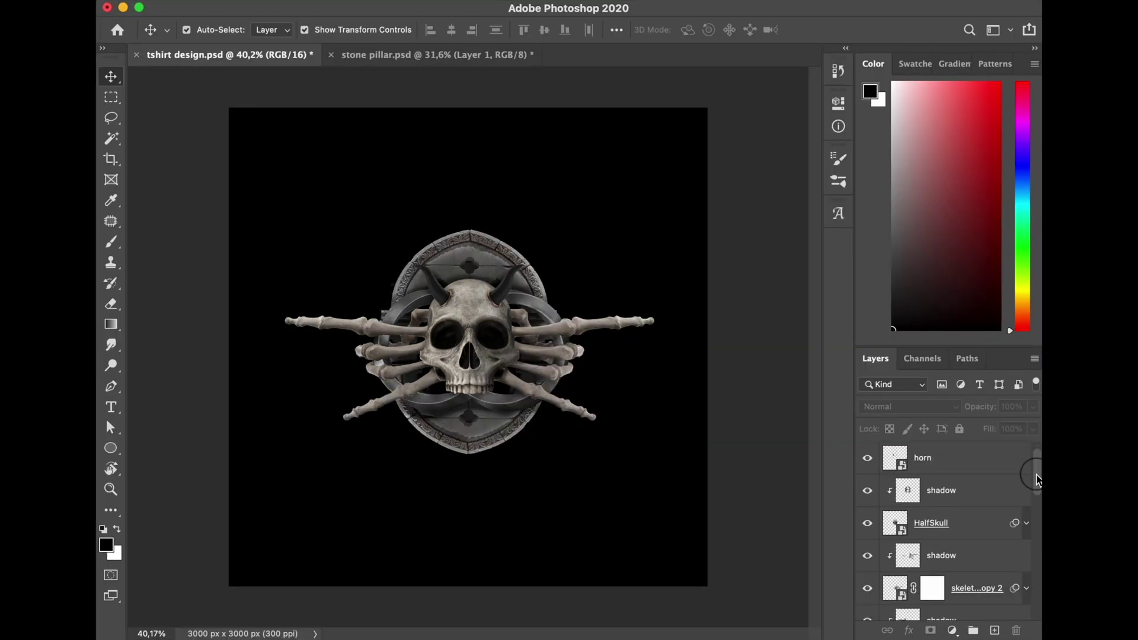
- Add a Gradient Map adjustment to the HalfSkull layer
scroll(949, 534, up, 3)
mouse_move(1036, 467)
mouse_down()
mouse_move(1036, 603)
mouse_move(1037, 447)
mouse_move(1037, 478)
mouse_up()
click(963, 523)
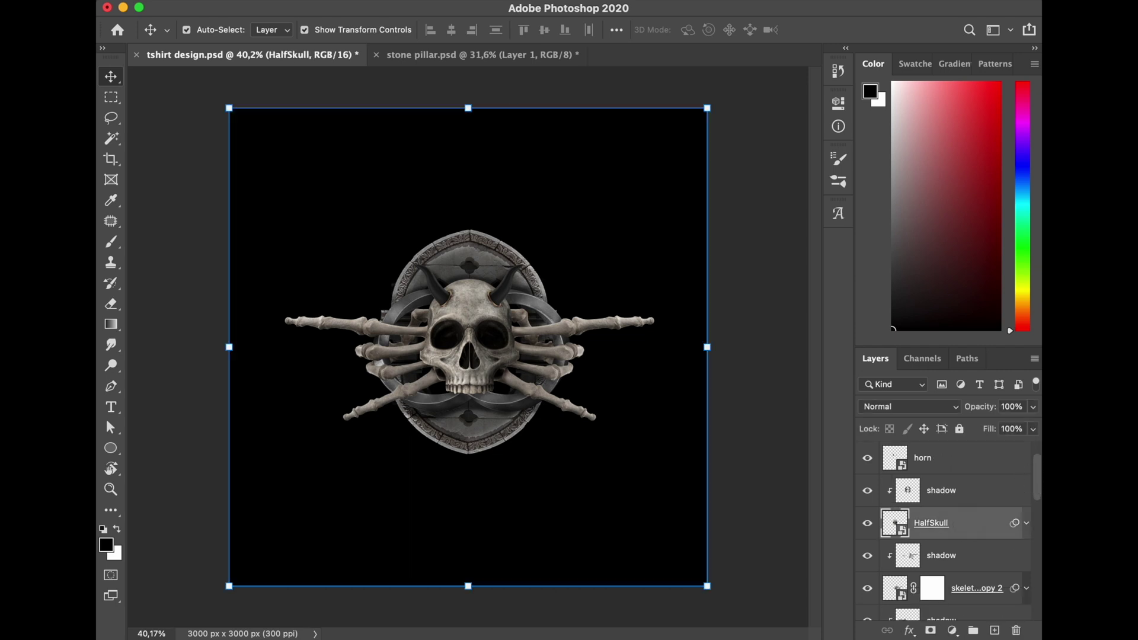
click(953, 631)
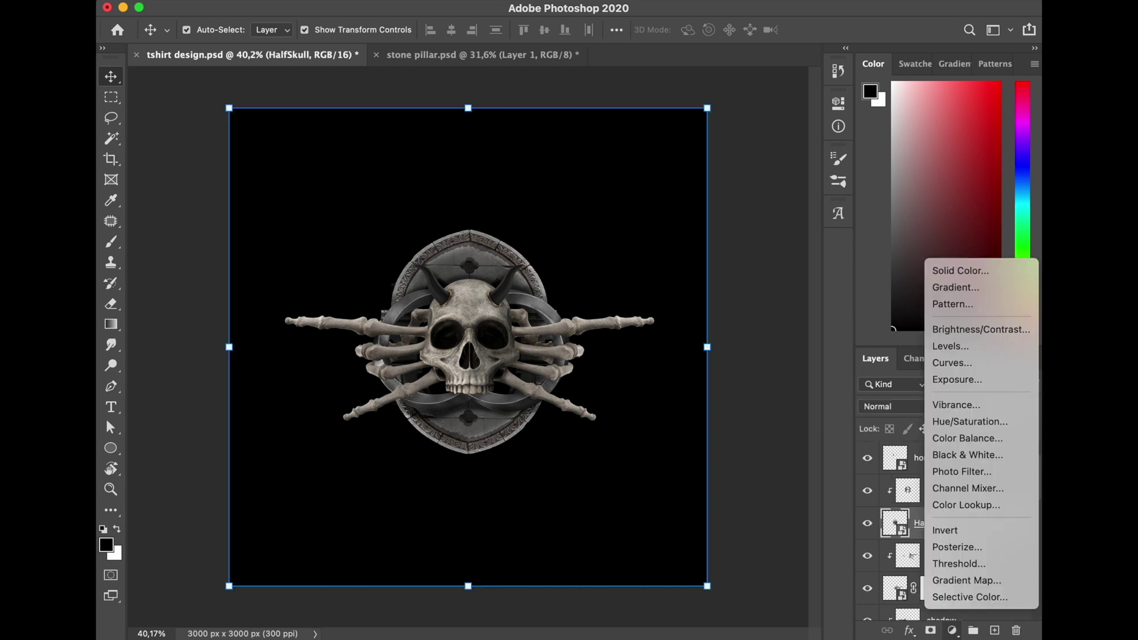
click(979, 580)
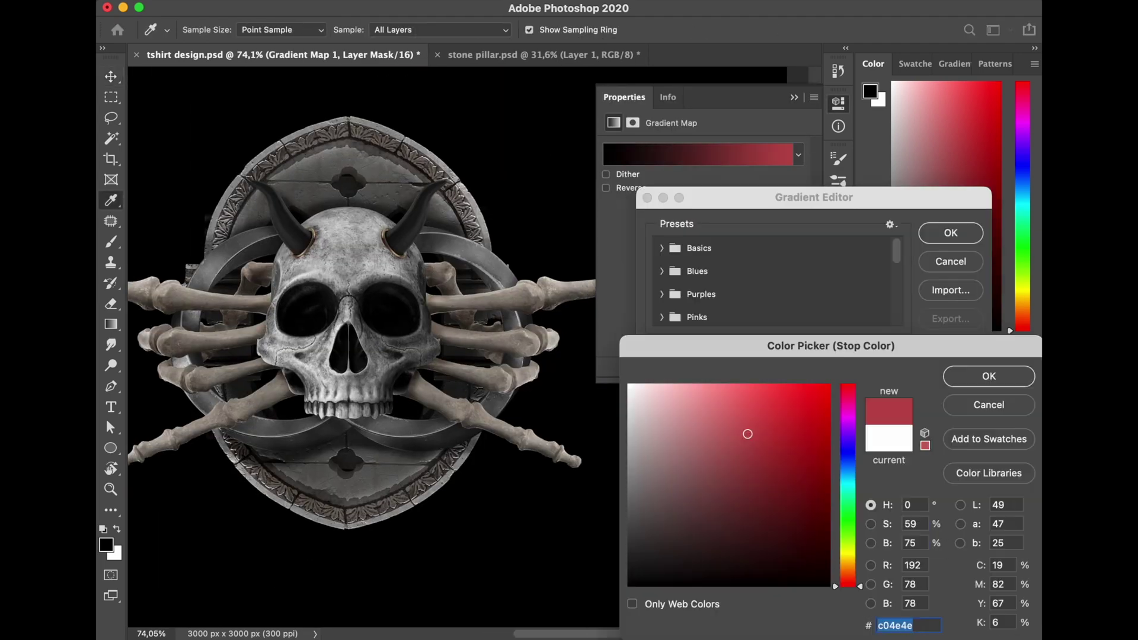
- Build the skull's gradient from black through coral red to yellow, with the black-to-coral midpoint at 61%
drag(848, 586, 848, 577)
drag(748, 434, 739, 404)
drag(848, 577, 848, 581)
drag(739, 404, 745, 414)
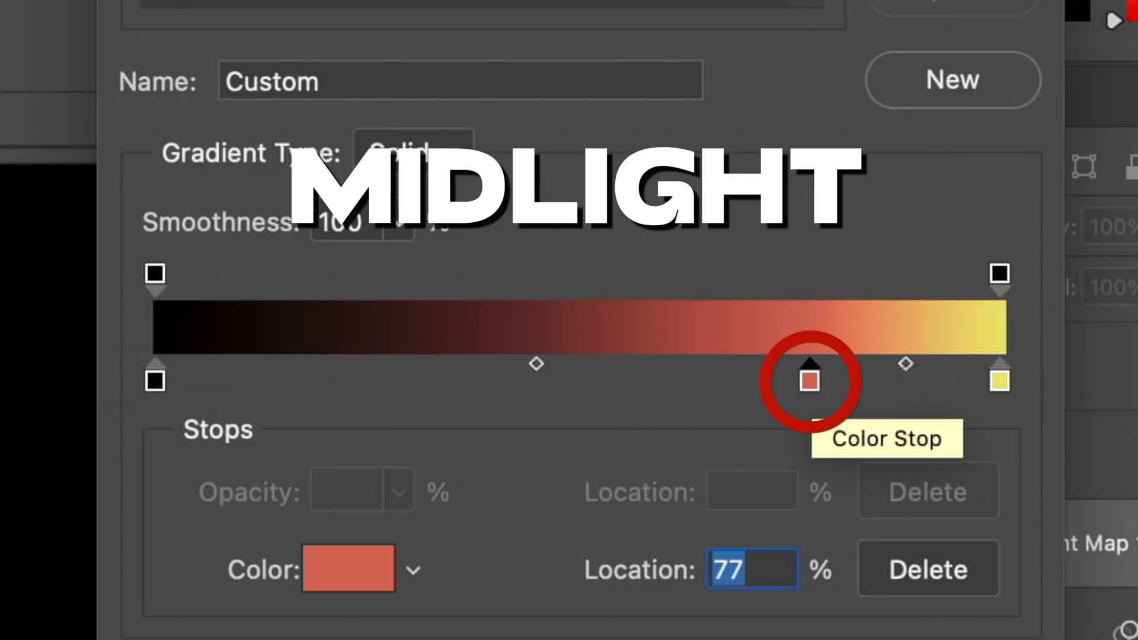
click(536, 363)
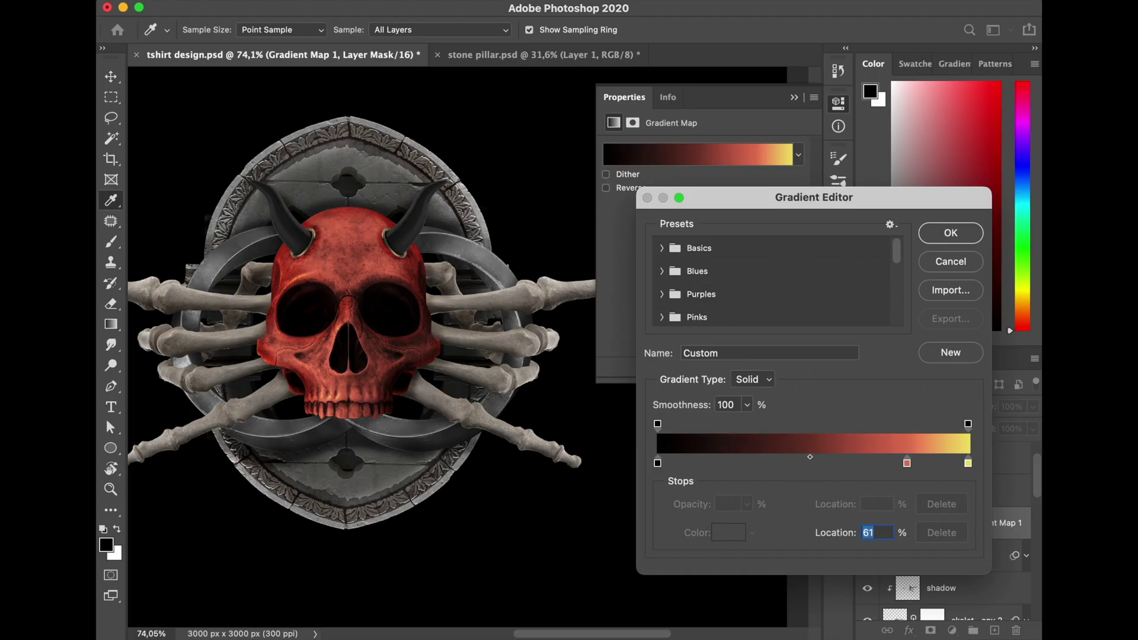
drag(907, 463, 899, 465)
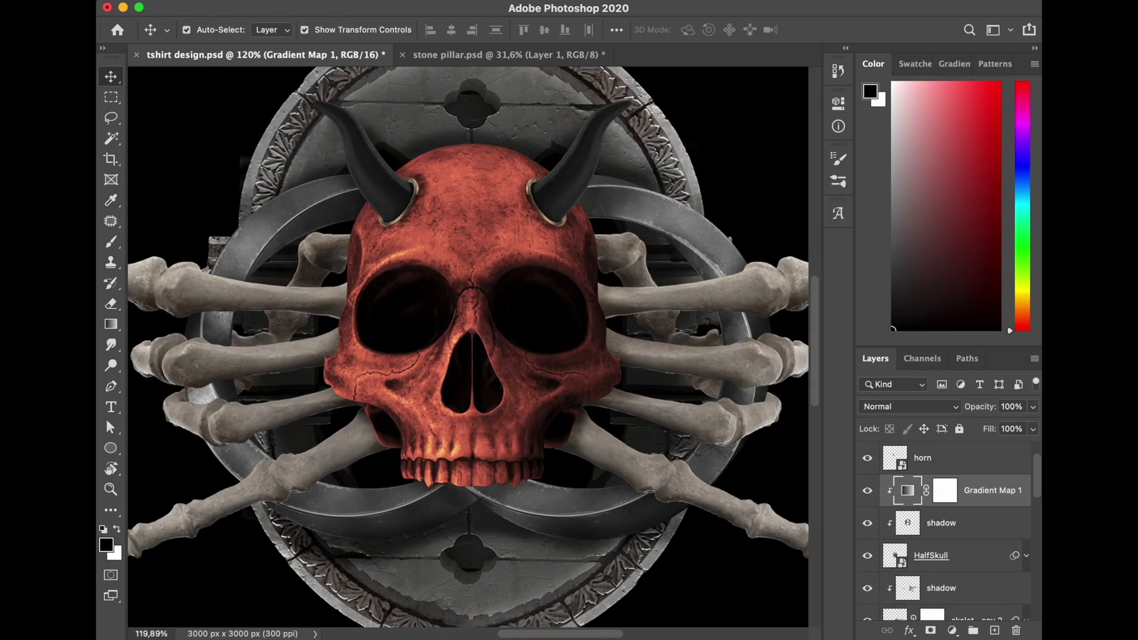
- Duplicate Gradient Map 1 and move the copy below the HalfSkull layer
mouse_move(1037, 475)
mouse_down()
mouse_move(1035, 492)
mouse_move(1035, 473)
mouse_up()
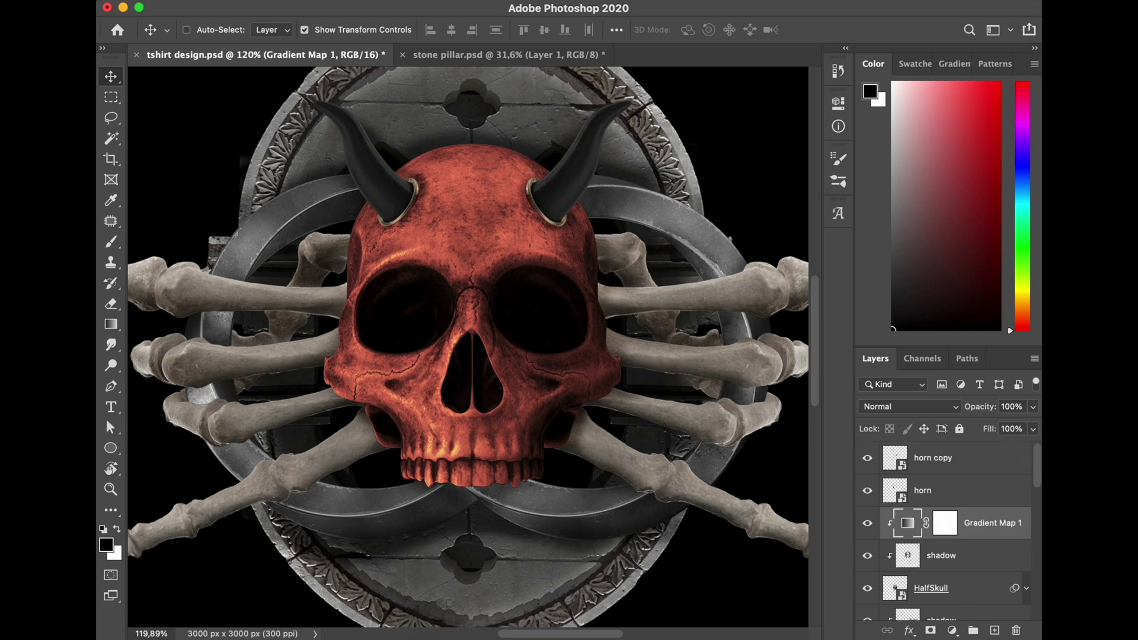
key(super+j)
drag(1035, 468, 1035, 478)
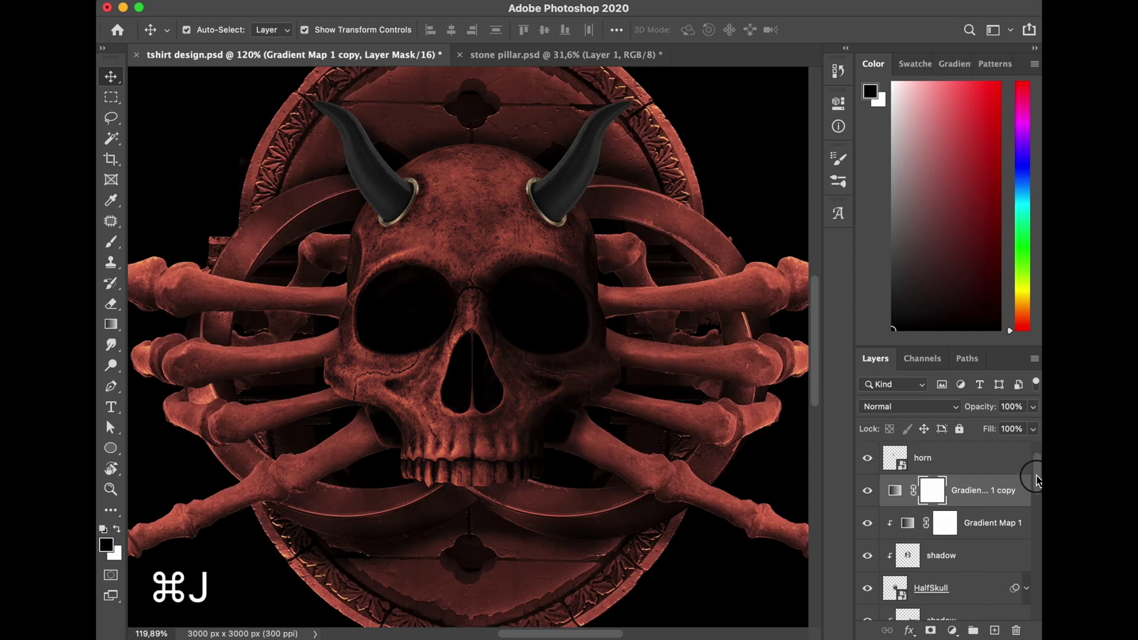
drag(1000, 490, 1001, 602)
drag(1036, 478, 1036, 509)
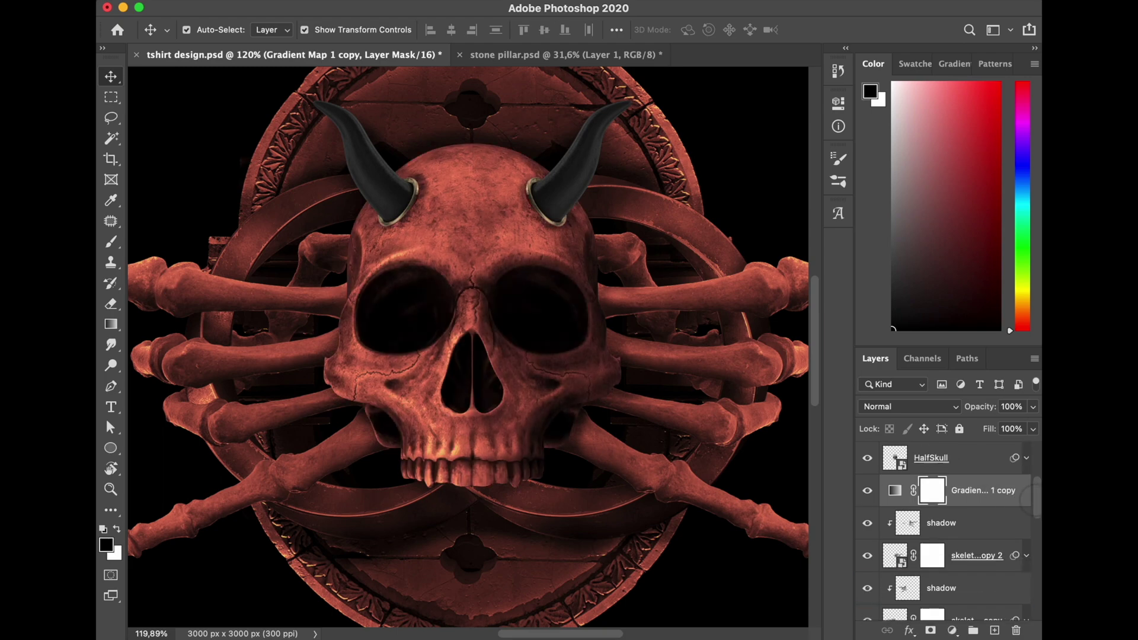
- Clip the gradient map copy to the upper skeleton hand layer and duplicate it for the other hand
drag(988, 460, 988, 529)
key(super+j)
drag(1037, 519, 1037, 526)
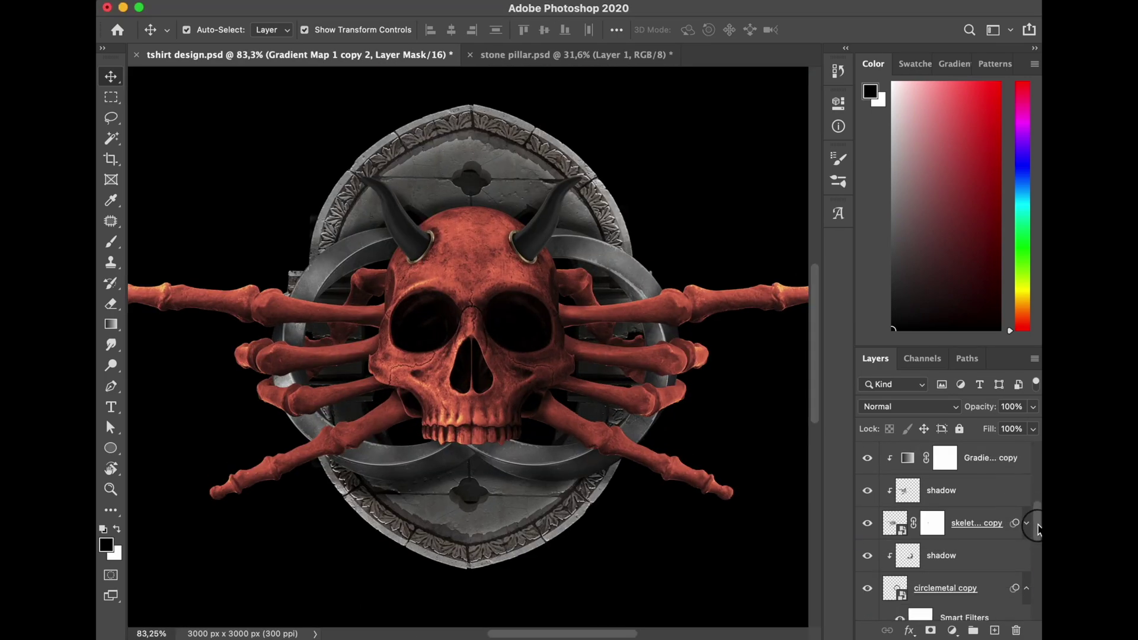
- Add a Gradient Map adjustment above the shadow of circlemetal copy, clipped to the ring
click(973, 556)
click(952, 630)
click(976, 582)
drag(990, 556, 991, 509)
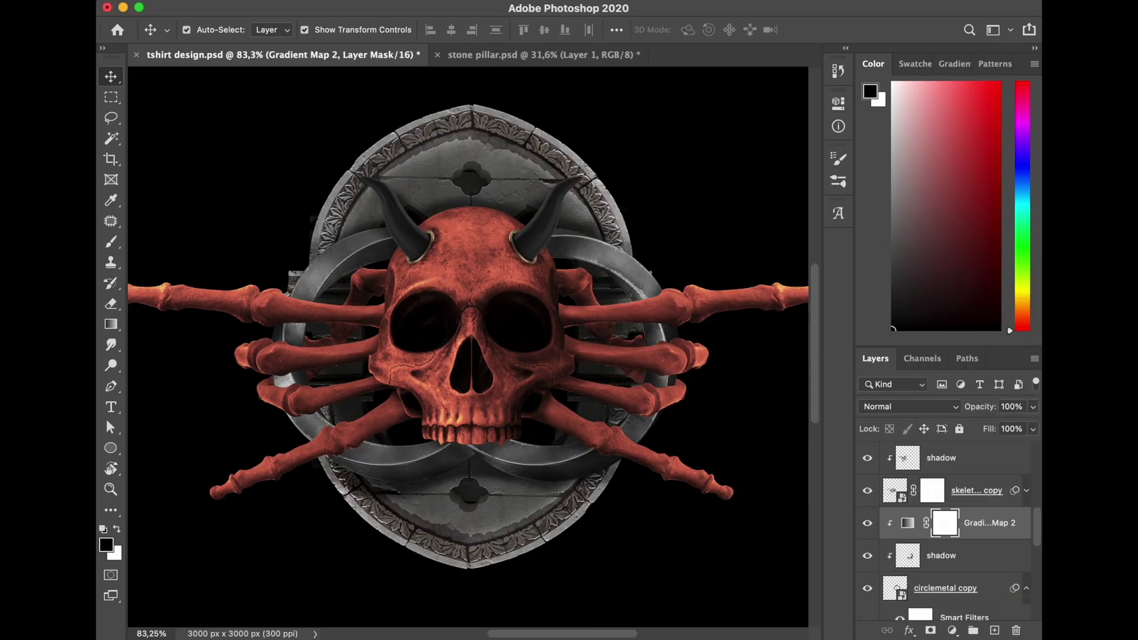
- Edit the ring's gradient map and load a gold gradient from the presets
double_click(907, 523)
click(698, 155)
drag(897, 249, 897, 312)
click(718, 313)
- Remove surplus colour stops from both ends of the gold gradient
drag(969, 464, 969, 504)
drag(673, 464, 674, 504)
drag(510, 386, 325, 388)
drag(700, 464, 701, 504)
drag(735, 464, 734, 504)
- Redistribute the gold gradient's remaining colour stops, placing the dark middle stop at 57%
drag(786, 463, 692, 464)
drag(816, 464, 748, 464)
drag(863, 464, 776, 464)
key(super+z)
key(super+z)
key(super+z)
drag(804, 464, 797, 464)
drag(849, 464, 834, 464)
drag(895, 464, 874, 464)
drag(966, 463, 947, 465)
click(957, 234)
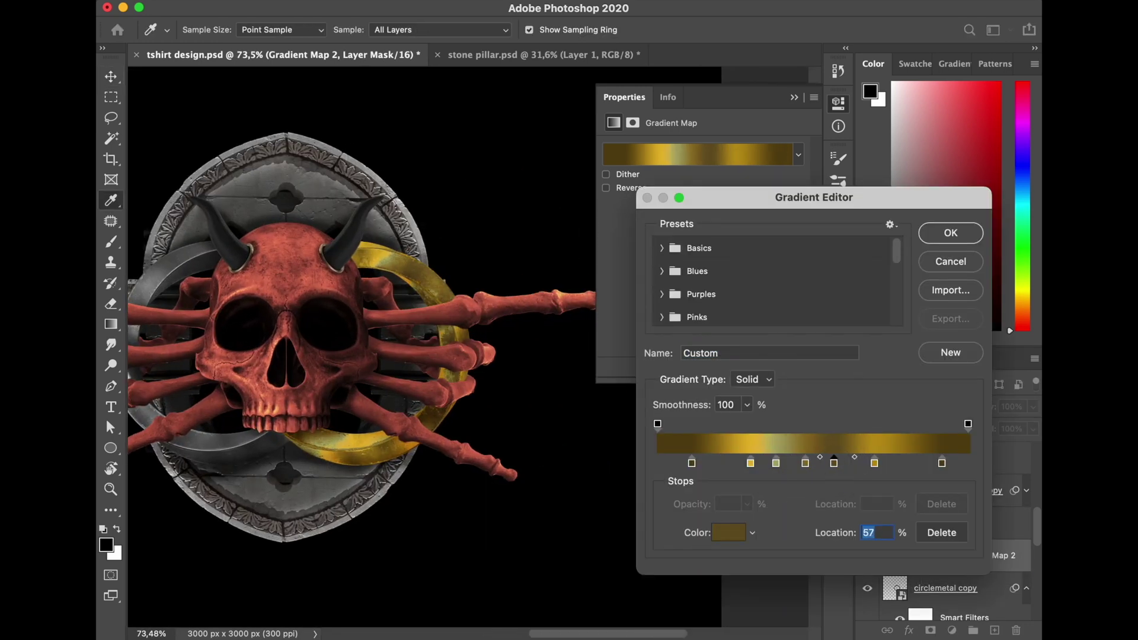
- Reposition the stop beside the dark middle stop of the gold gradient and recolour it and the pale stop before it
drag(806, 463, 798, 464)
double_click(798, 463)
drag(779, 486, 696, 414)
click(989, 377)
double_click(776, 464)
click(989, 376)
- Shift the pale and bright gold stops slightly towards the gradient's start and move its first dark stop slightly inward
drag(776, 464, 765, 464)
drag(751, 463, 739, 464)
mouse_move(692, 463)
mouse_down()
mouse_move(722, 464)
mouse_move(705, 464)
mouse_up()
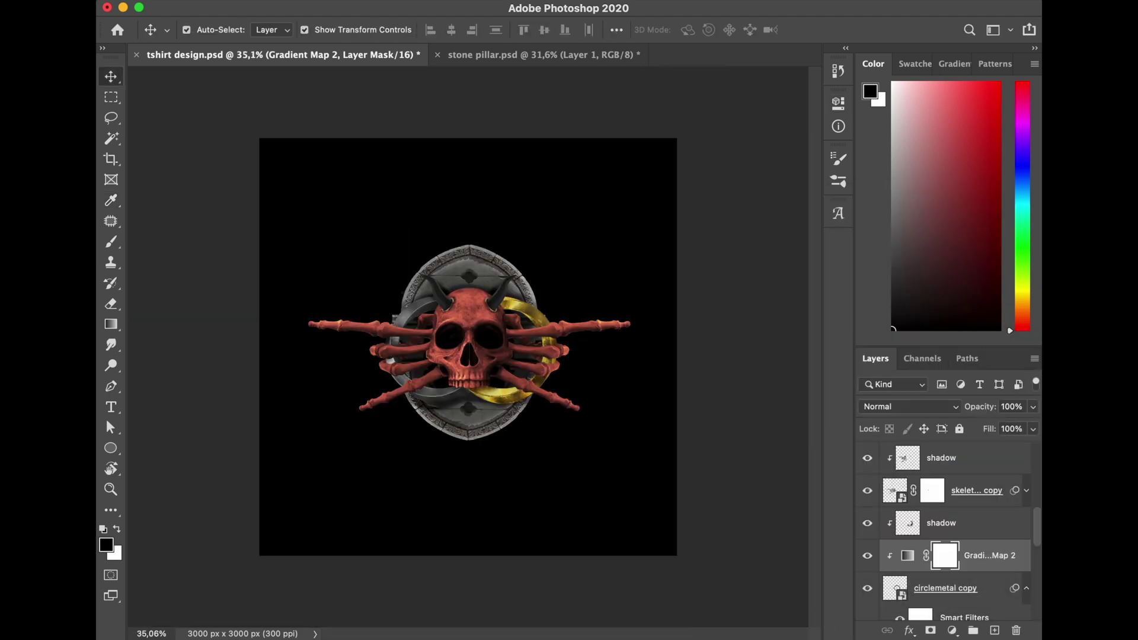
- Duplicate the ring's Gradient Map 2 adjustment and place the copy above the other metal ring's layer
key(super+j)
scroll(990, 523, down, 1)
drag(991, 490, 991, 585)
- Recolour the pale stop in the gradient map copied onto the second ring
scroll(468, 346, up, 5)
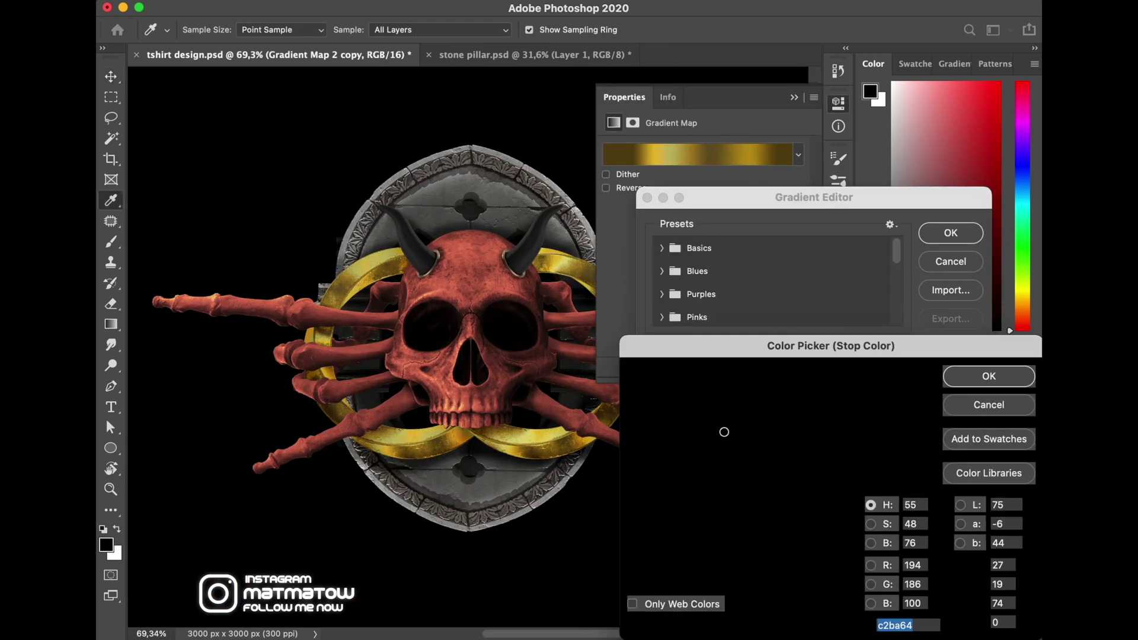
drag(847, 557, 848, 564)
click(735, 446)
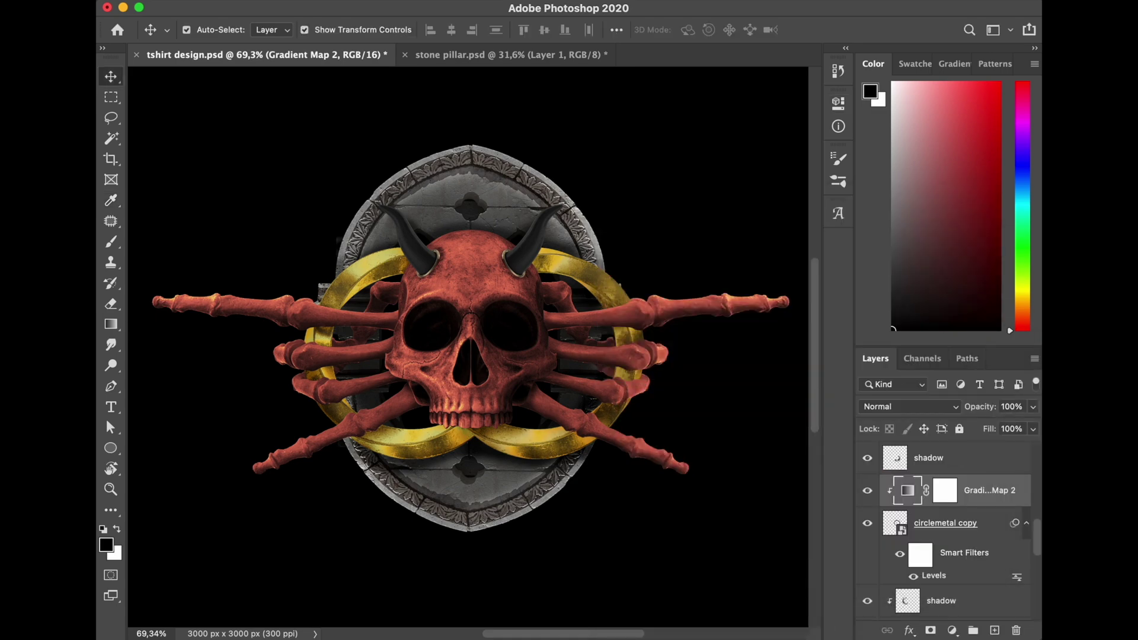
- Add a light yellow Solid Color fill layer directly above HalfSkull, clipped to the skull
key(super+plus)
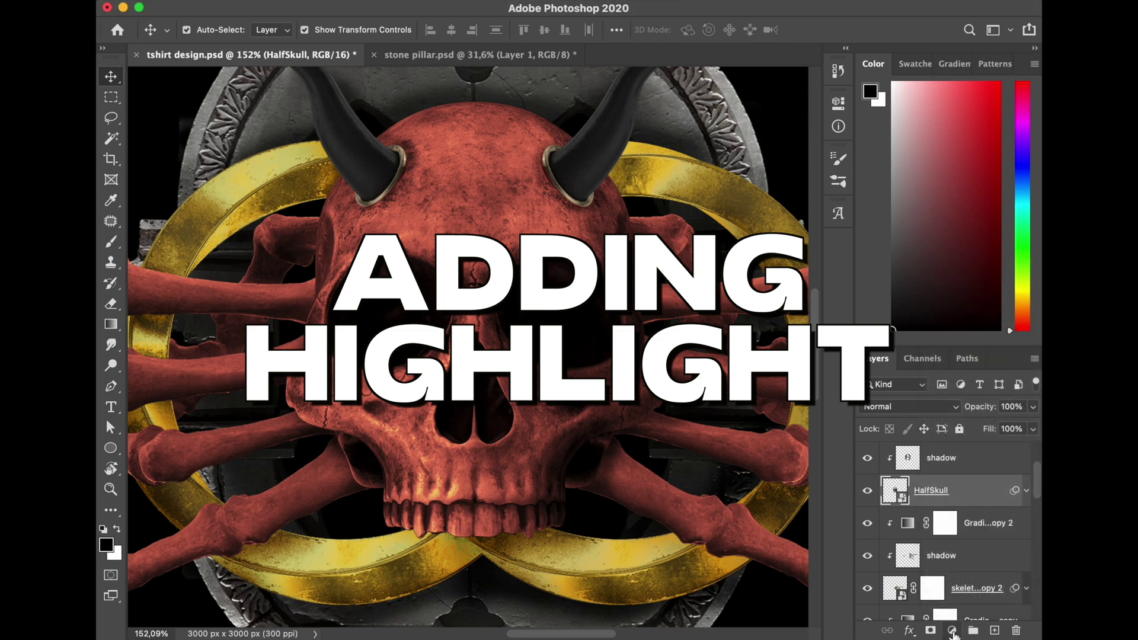
click(952, 632)
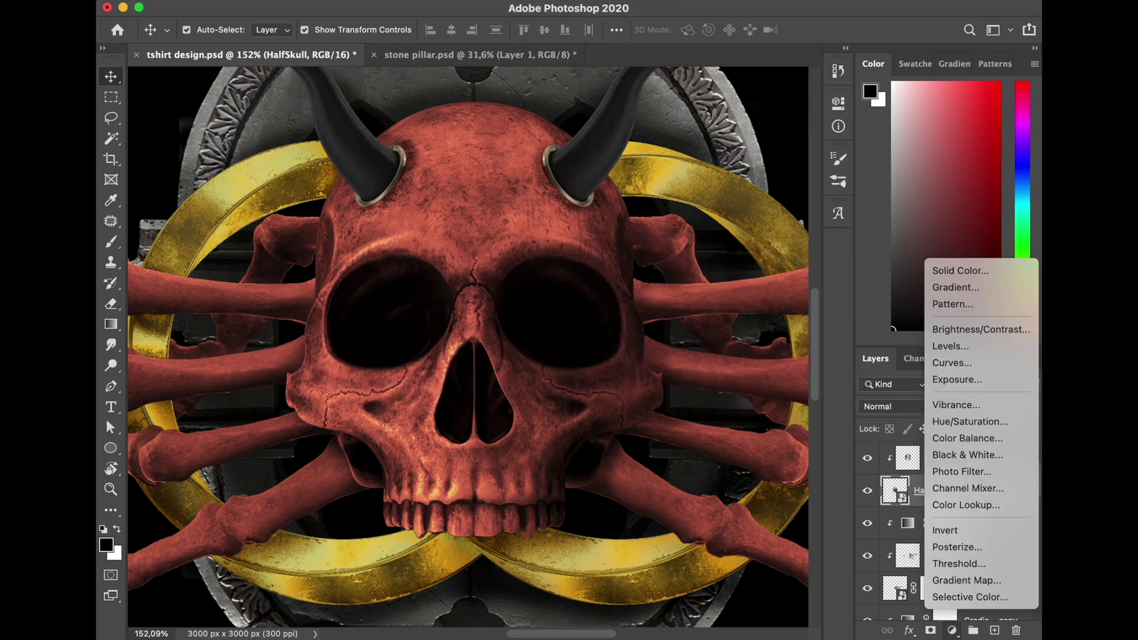
click(991, 271)
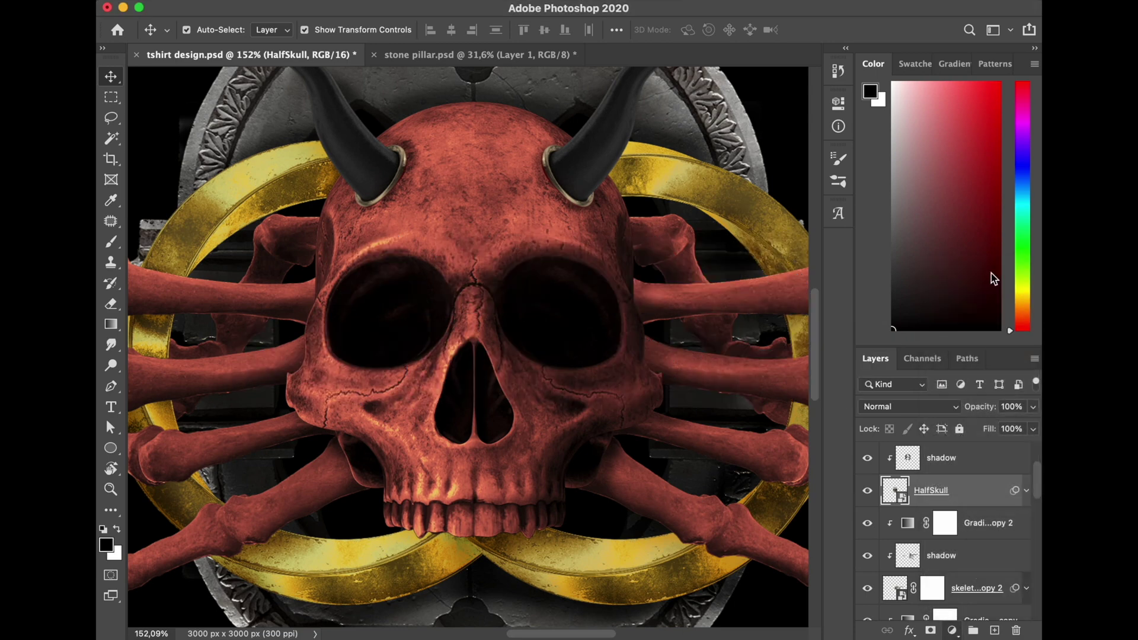
drag(847, 462, 848, 474)
drag(745, 383, 729, 302)
click(989, 293)
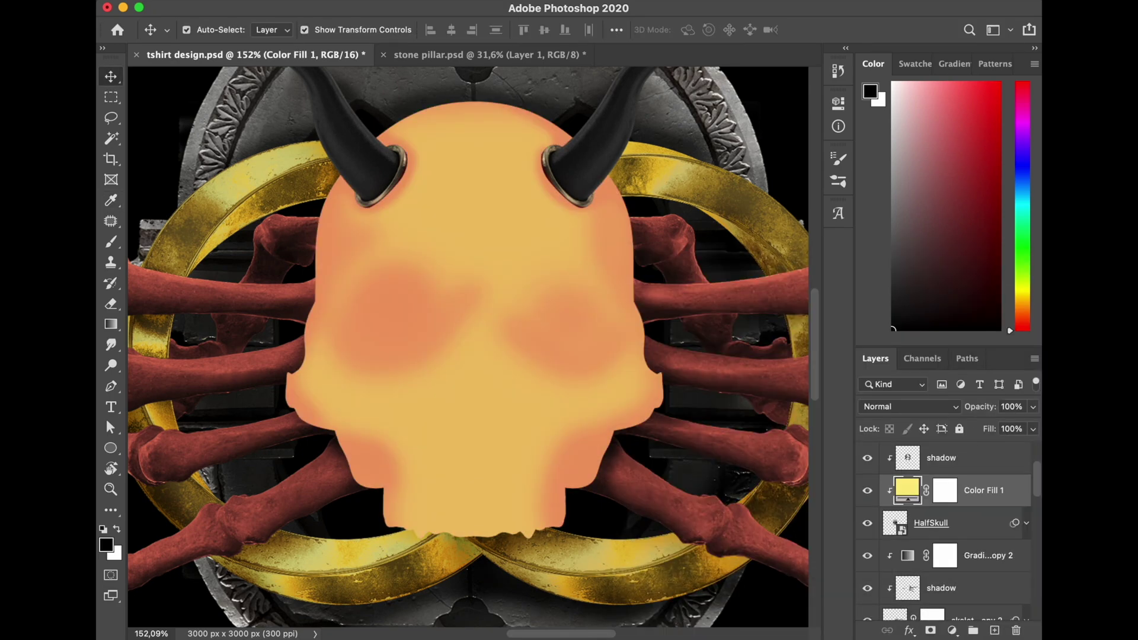
- Move Color Fill 1 above Gradient Map 1 and invert its layer mask to hide the yellow fill
drag(1038, 483, 1037, 471)
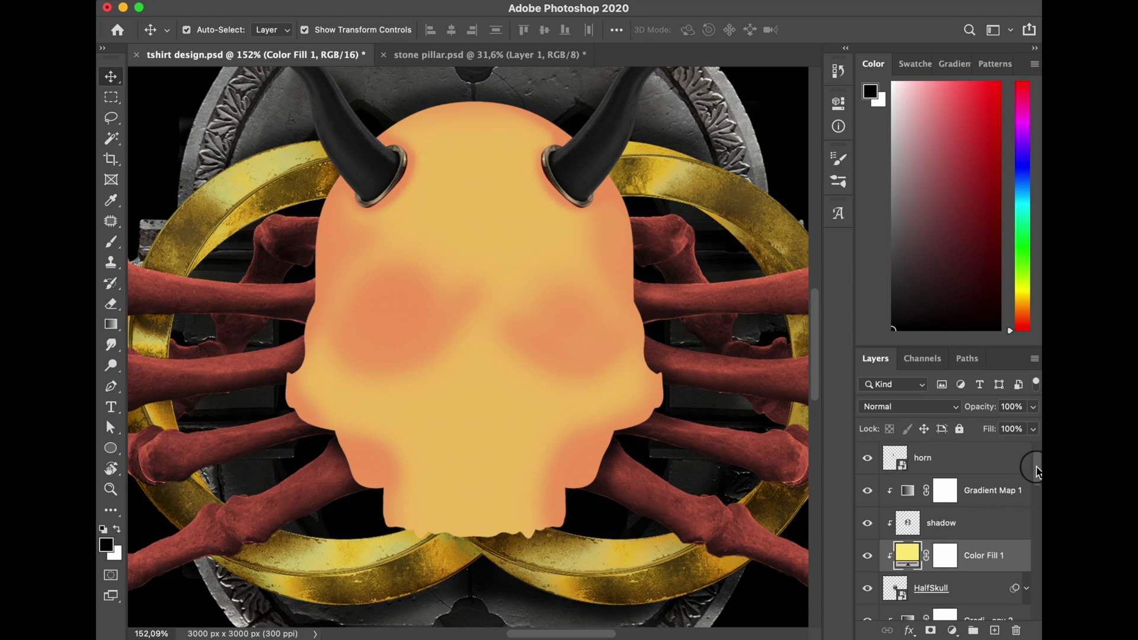
drag(977, 558, 977, 483)
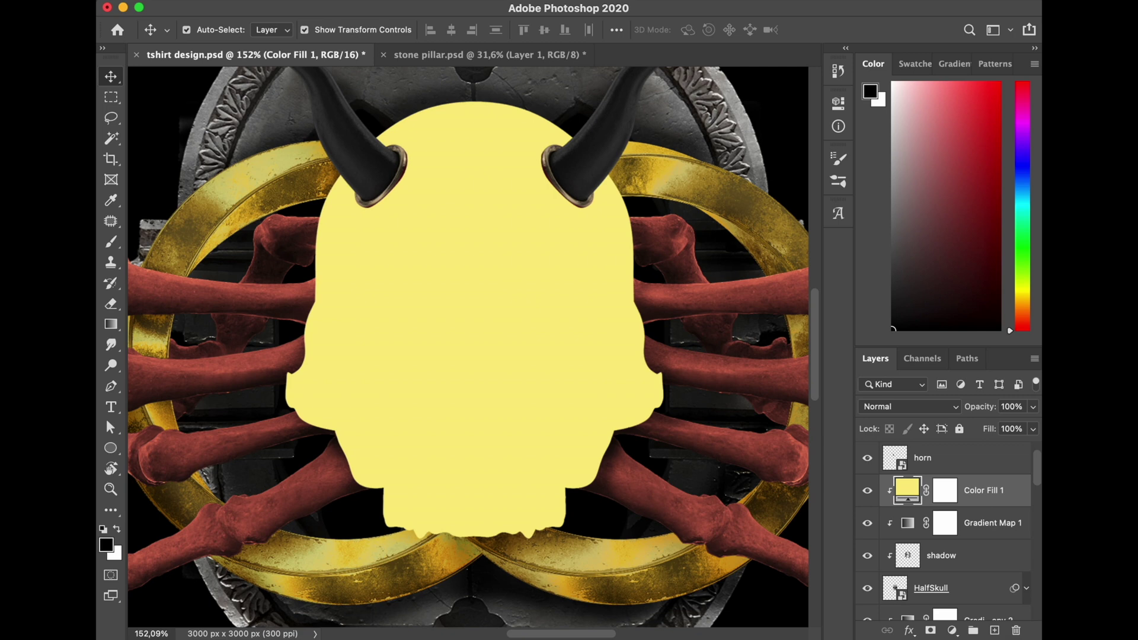
click(944, 492)
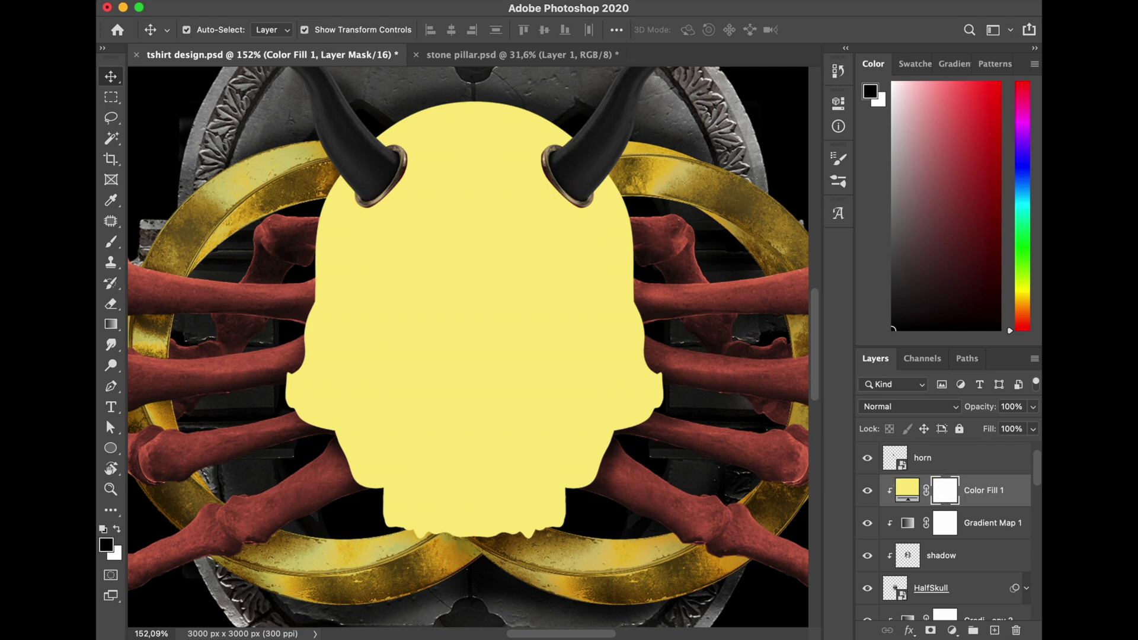
key(super+i)
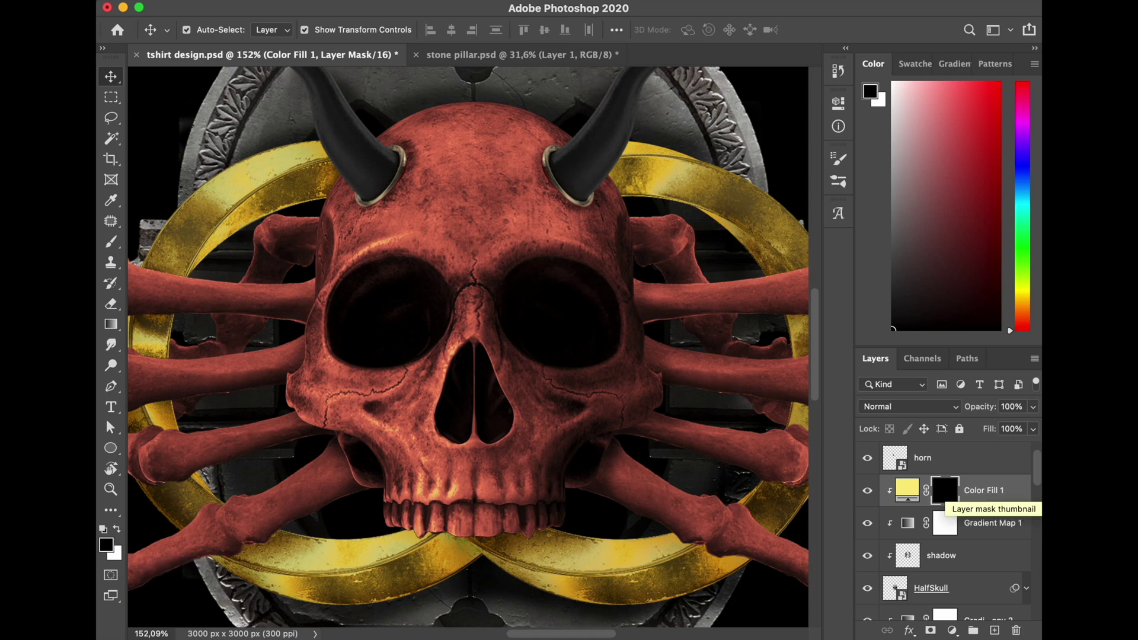
- Set up the Eraser as a 9 px Soft Round brush with 27% flow for Color Fill 1's mask
scroll(468, 347, up, 5)
scroll(558, 632, left, 5)
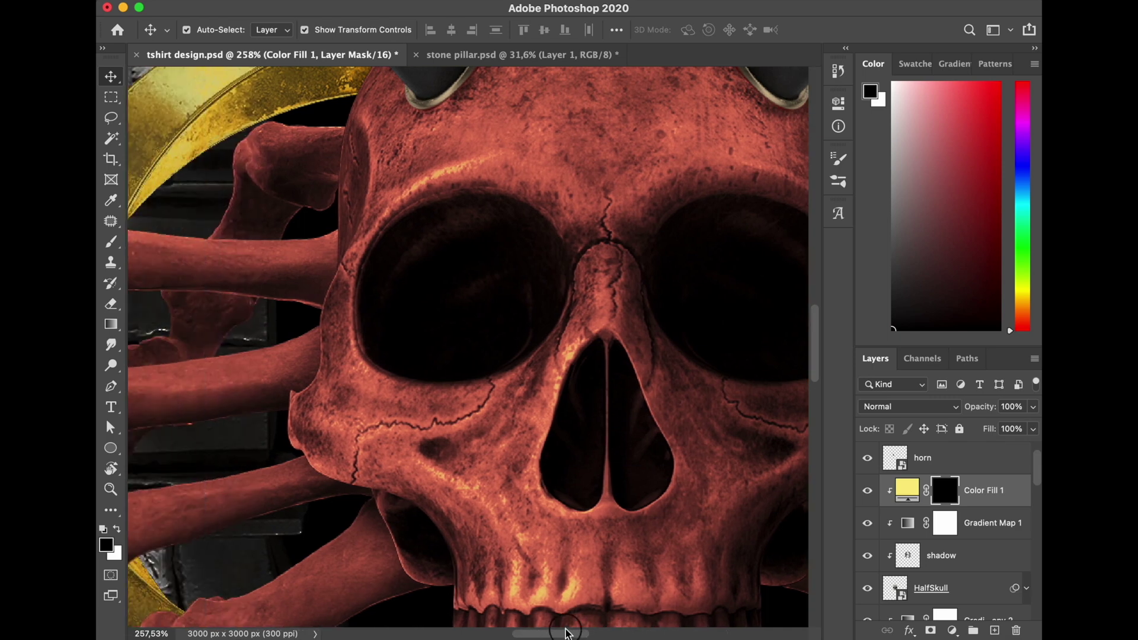
click(110, 303)
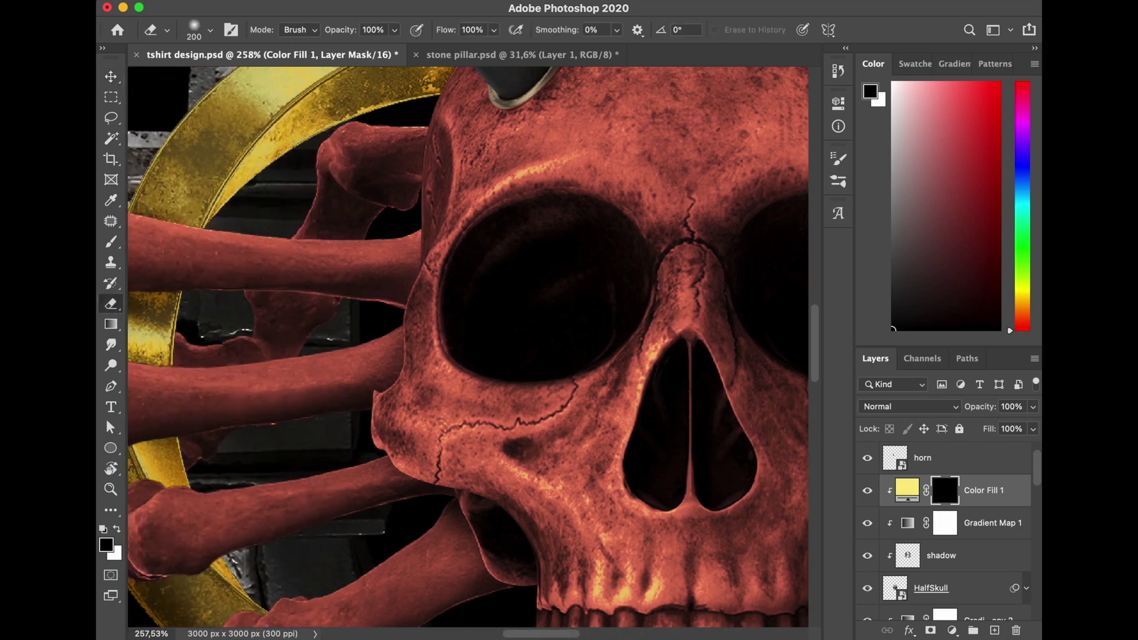
click(494, 29)
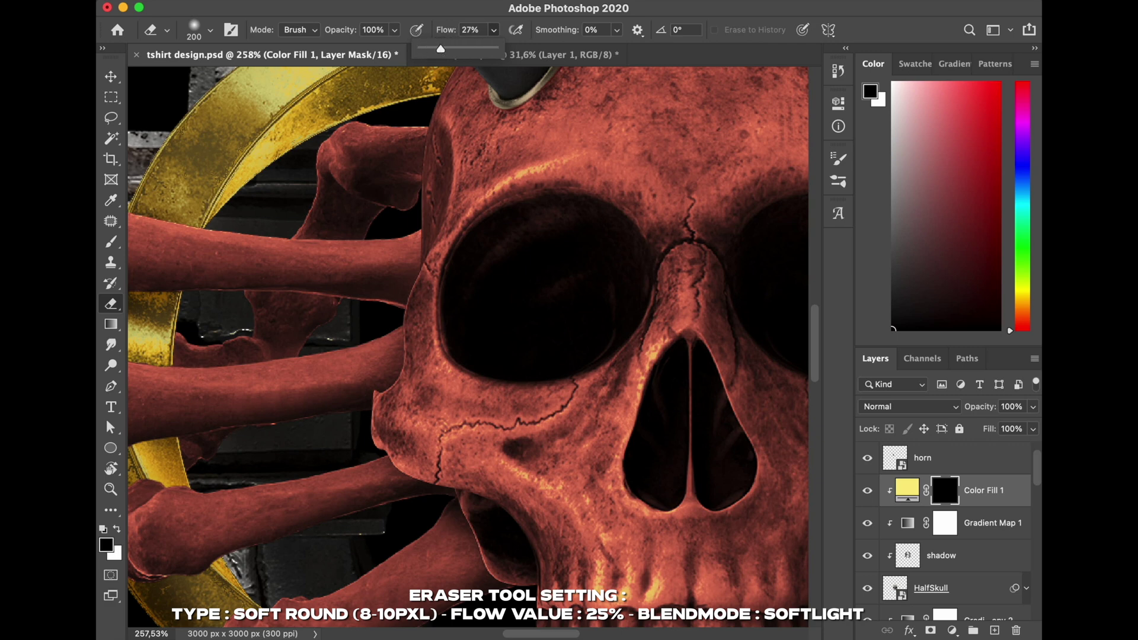
click(200, 35)
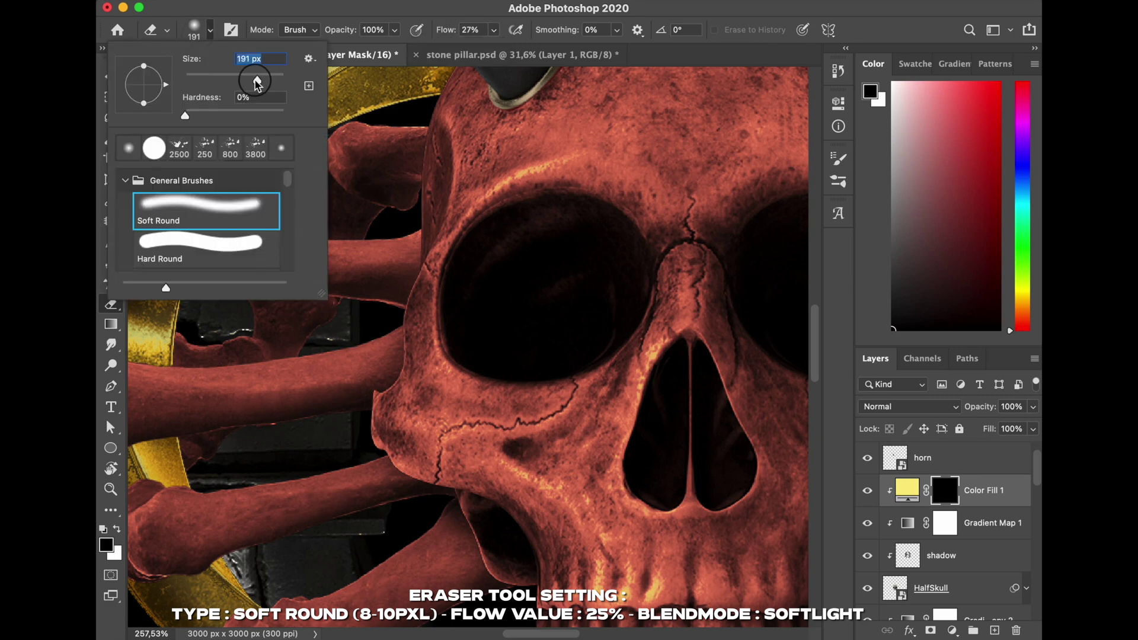
drag(453, 198, 510, 163)
key(super+z)
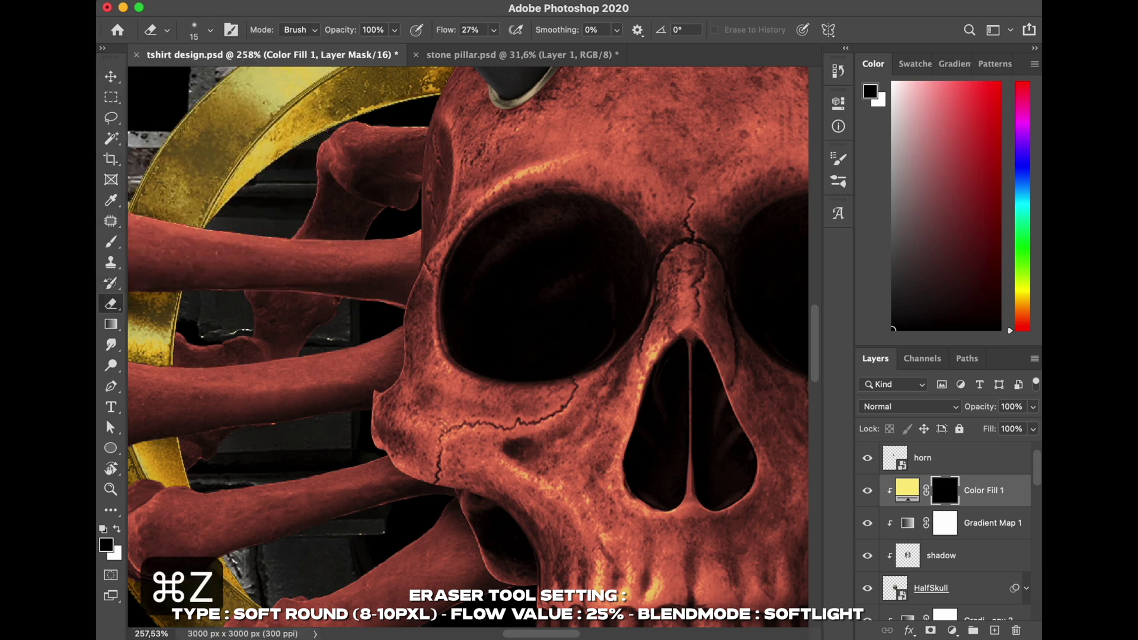
key(bracketleft)
key(bracketleft)
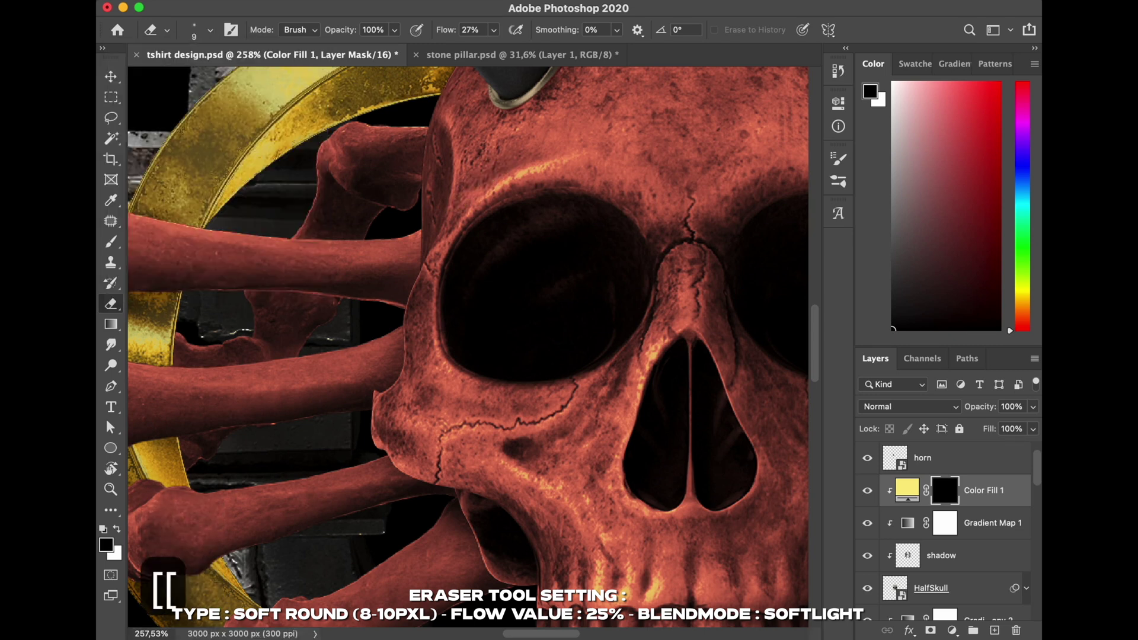
- Erase Color Fill 1's mask along the left cheekbone's outer edge and the jaw edge below to reveal yellow rim highlights
scroll(478, 347, down, 5)
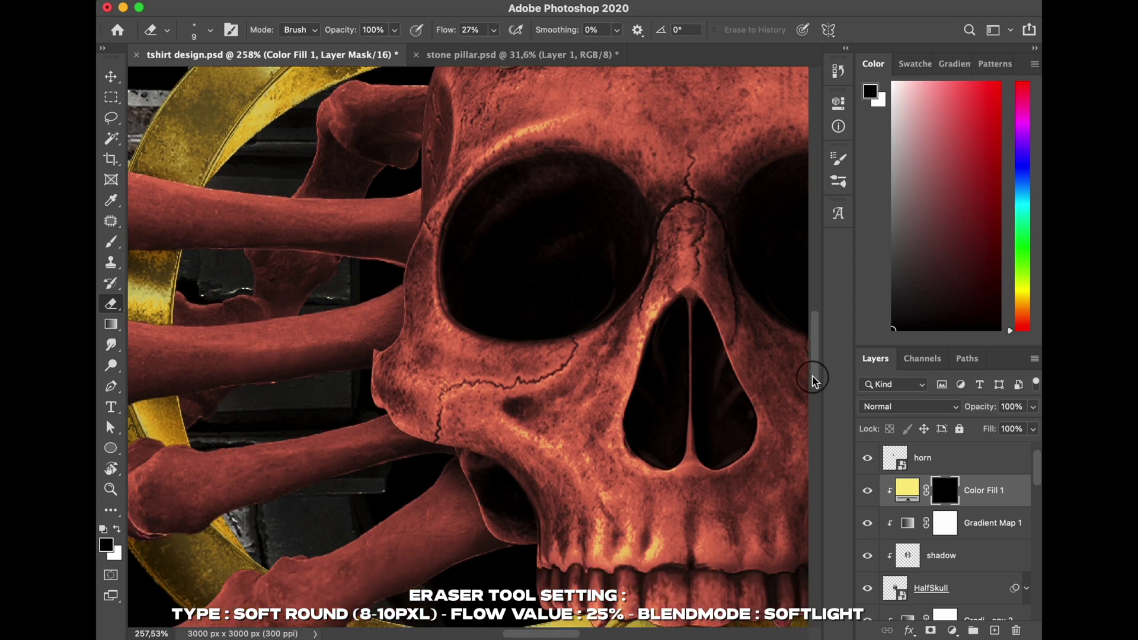
scroll(470, 343, up, 5)
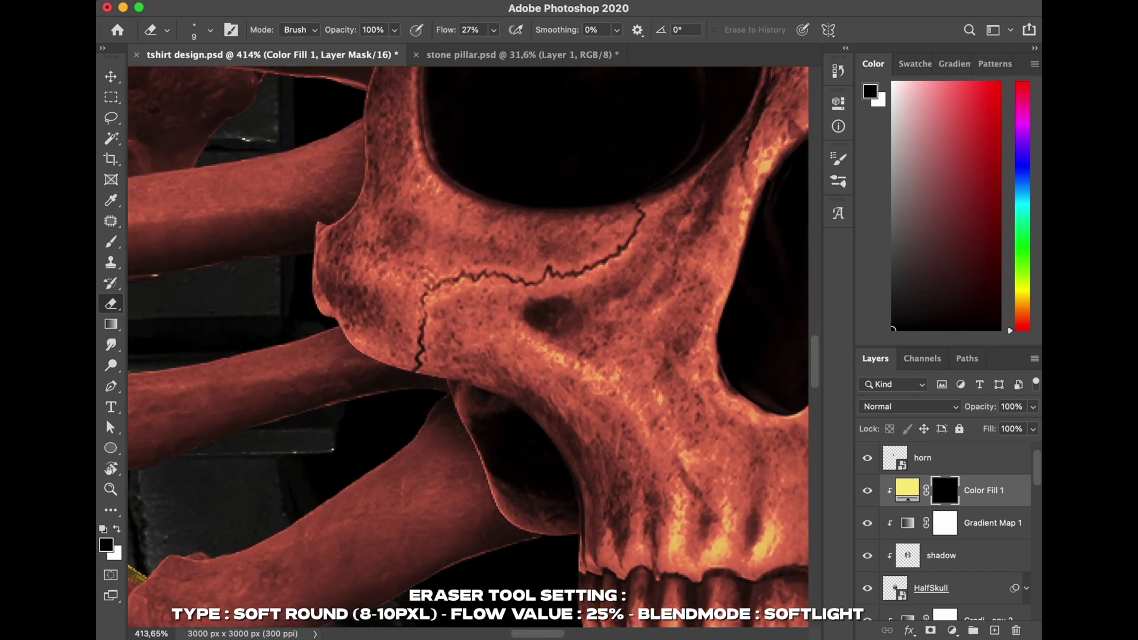
mouse_move(322, 221)
mouse_down()
mouse_move(317, 295)
mouse_move(333, 320)
mouse_up()
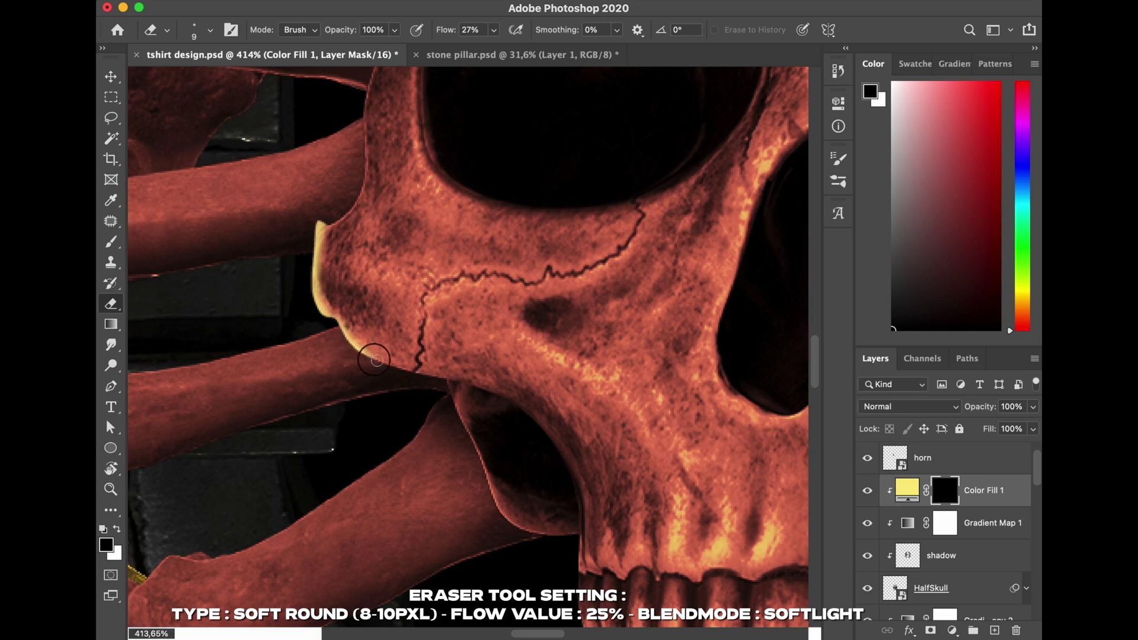
drag(368, 356, 413, 372)
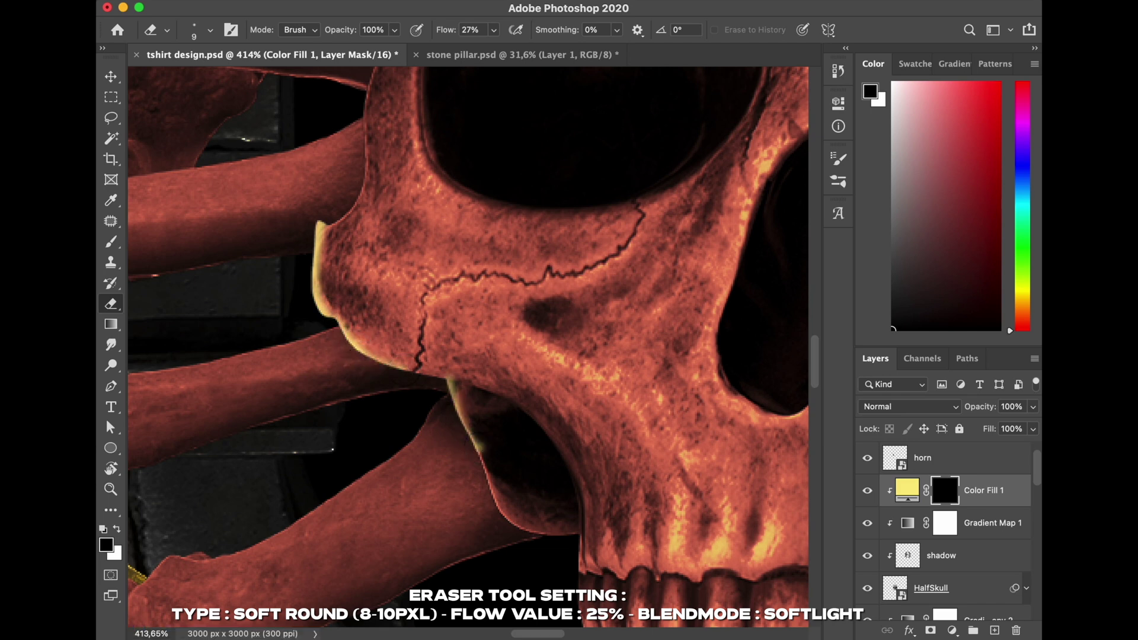
key(super+z)
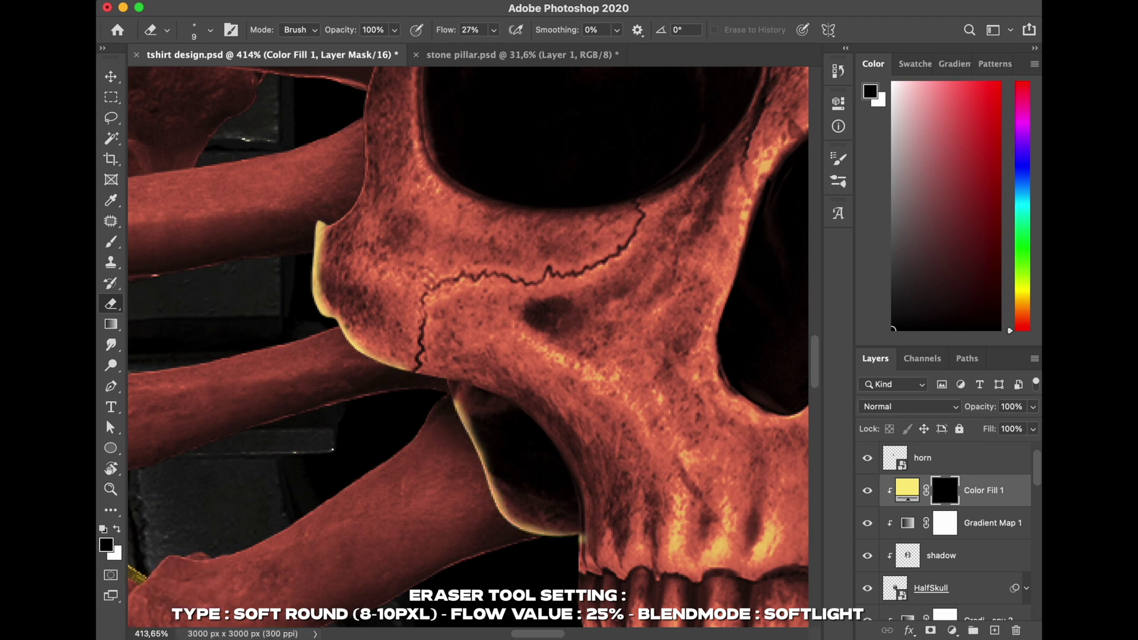
- Set Color Fill 1's blend mode to Soft Light and reinforce the highlights along the cheekbone and jaw edges
click(925, 407)
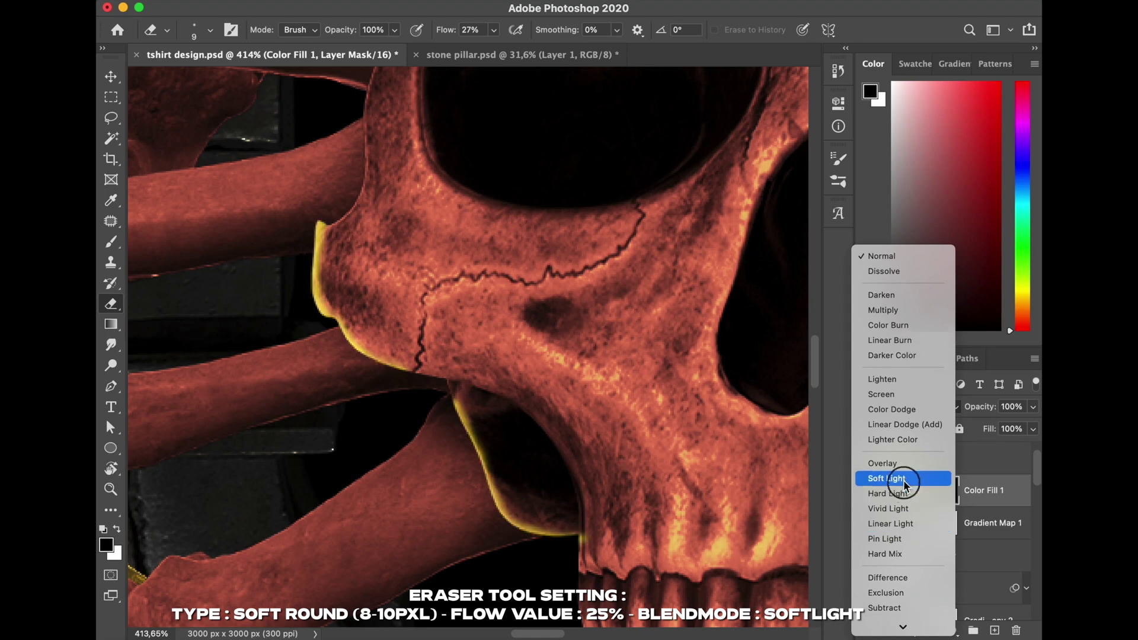
click(905, 479)
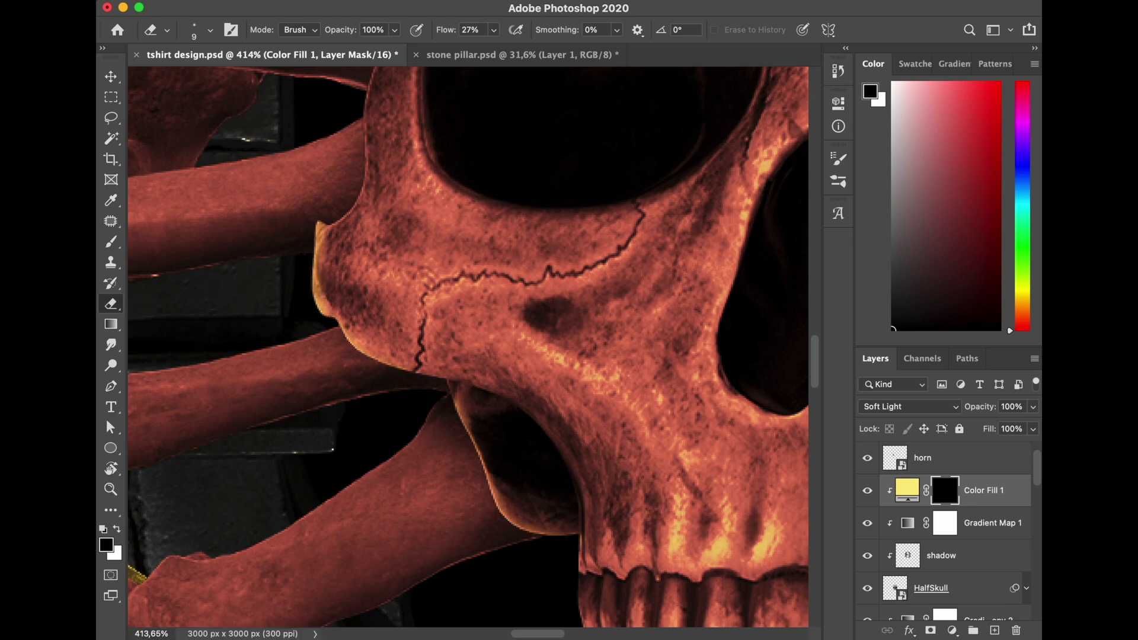
drag(332, 311, 367, 358)
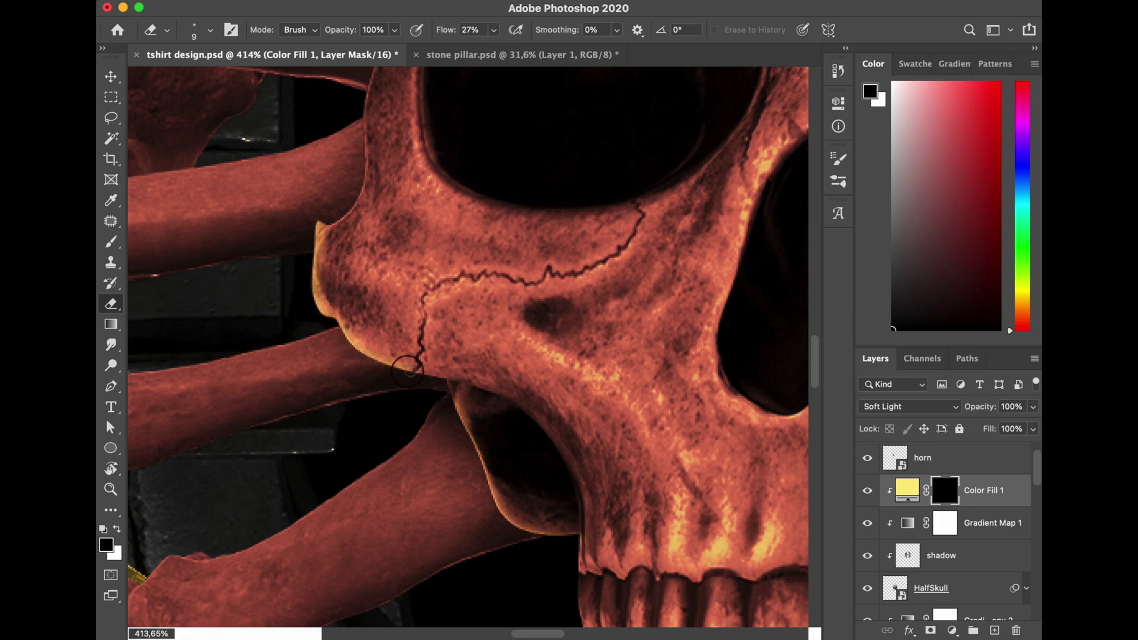
drag(452, 400, 576, 536)
- Reveal thin highlights along the skull's left outer edge and temple ridge with a smaller eraser
scroll(484, 367, up, 10)
key(bracketleft)
key(bracketleft)
mouse_move(391, 328)
mouse_down()
mouse_move(355, 470)
mouse_move(313, 557)
mouse_up()
scroll(313, 557, up, 2)
scroll(471, 348, down, 10)
mouse_move(445, 171)
mouse_down()
mouse_move(417, 330)
mouse_move(453, 360)
mouse_move(428, 490)
mouse_up()
- Reduce the eraser to 5 px and highlight the brow ridge above the left eye socket
scroll(474, 285, up, 8)
key(x)
key(bracketleft)
key(bracketleft)
key(bracketleft)
key(bracketleft)
key(x)
scroll(459, 380, up, 3)
scroll(459, 380, down, 5)
key(bracketleft)
key(bracketleft)
key(super+z)
drag(557, 163, 480, 207)
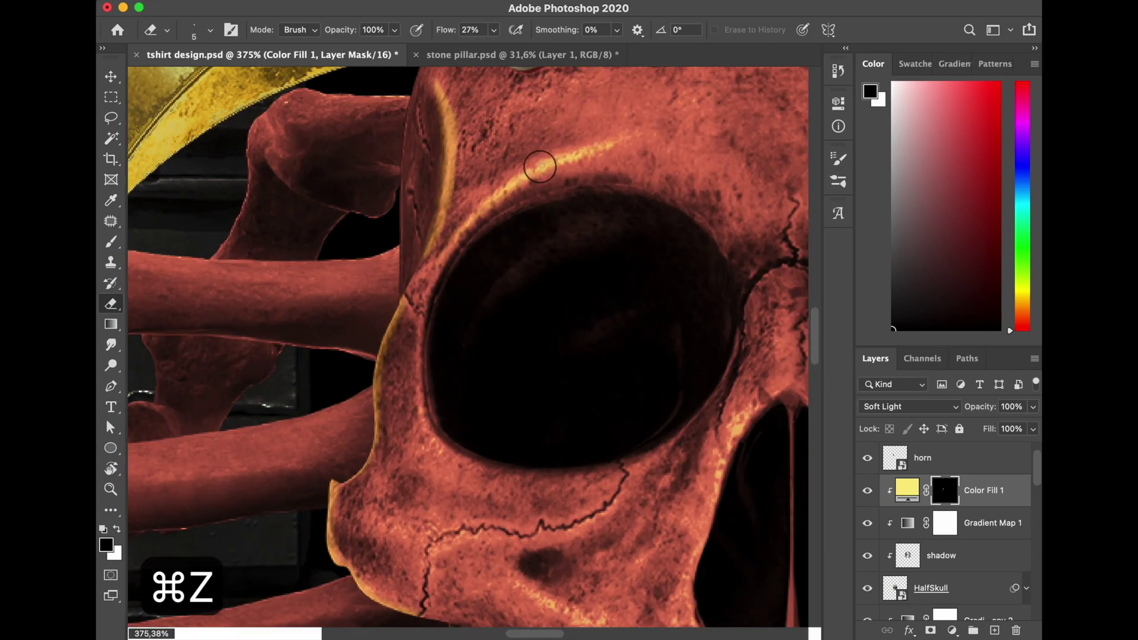
- Trace a fine highlight around the outer and lower rim of the left eye socket
drag(421, 303, 446, 454)
drag(483, 227, 428, 308)
drag(437, 425, 498, 473)
scroll(421, 303, down, 6)
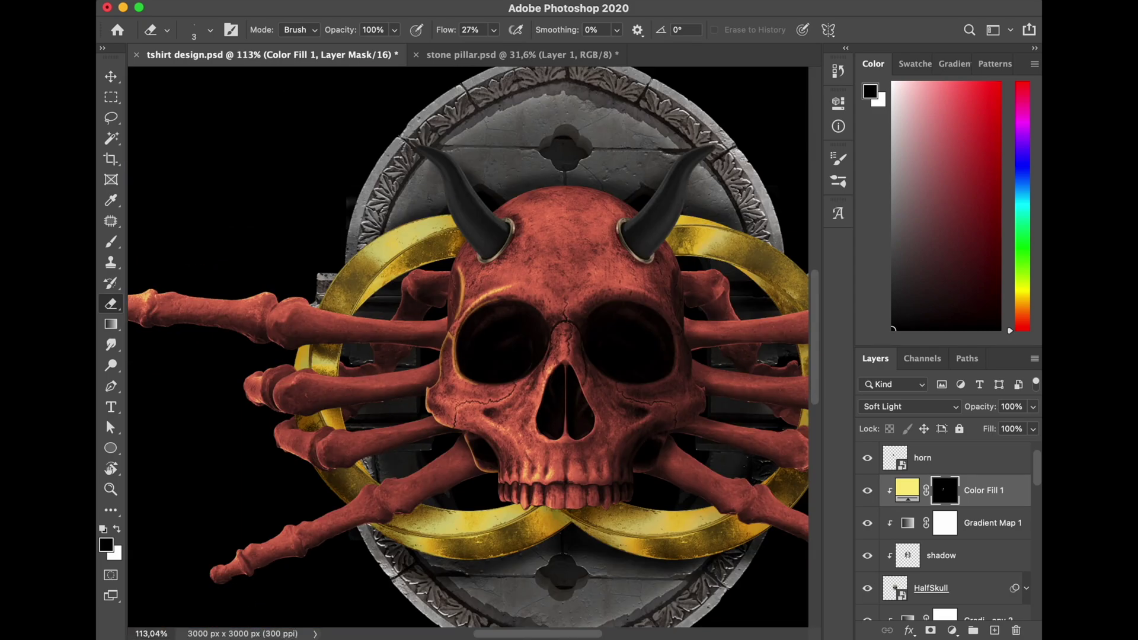
- Enlarge the eraser to 9 px and highlight the outer edge of the skull's left temple up towards the horn
scroll(421, 302, up, 4)
key(bracketright)
key(bracketright)
key(bracketright)
key(bracketright)
drag(422, 301, 450, 136)
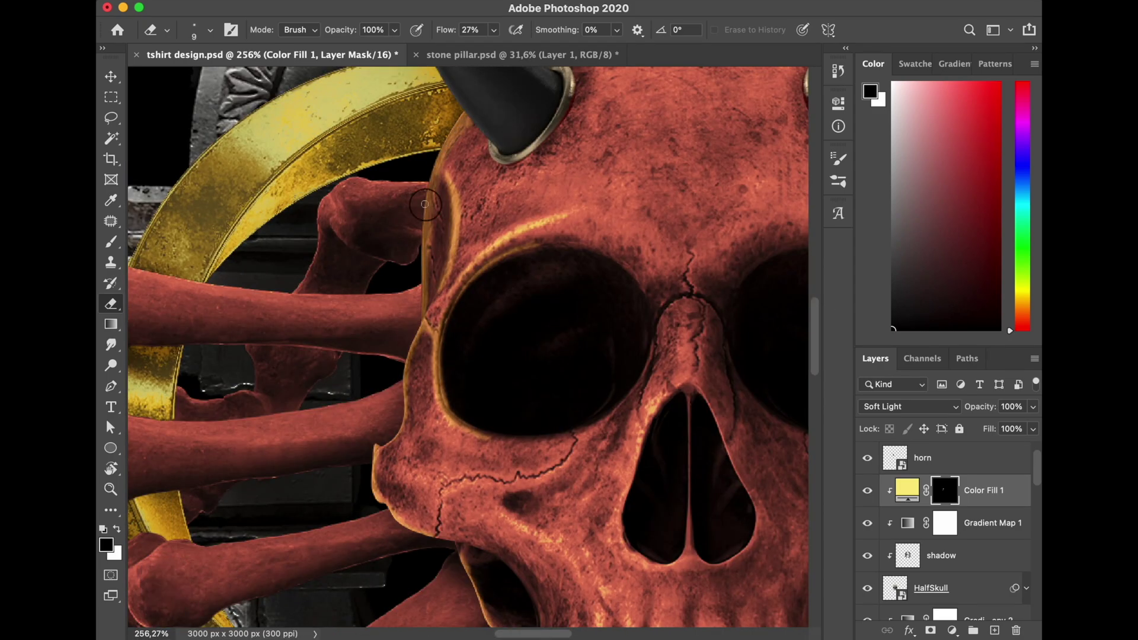
- Enlarge the eraser to 25 px and add a soft highlight above the left eye socket
scroll(451, 148, down, 6)
scroll(468, 344, up, 5)
key(bracketright)
key(bracketright)
key(bracketright)
key(bracketright)
key(bracketright)
key(bracketright)
mouse_move(534, 252)
mouse_down()
mouse_move(589, 214)
mouse_move(633, 212)
mouse_up()
scroll(465, 346, down, 7)
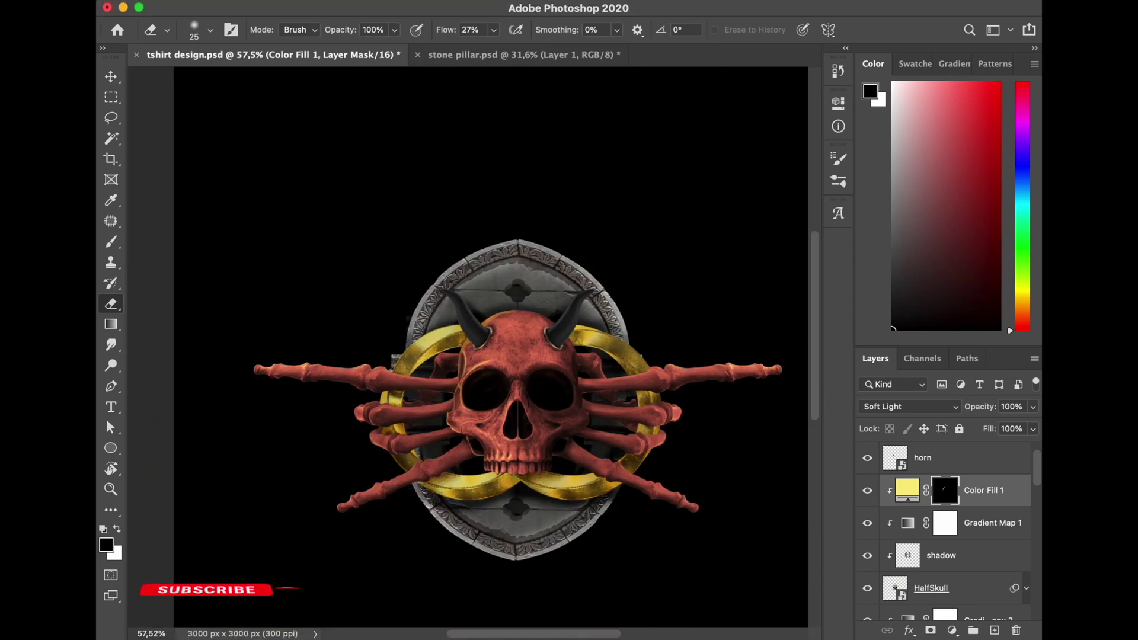
- Reduce the eraser to 9 px and highlight the rim of the nasal cavity on both sides
scroll(539, 445, up, 6)
key(bracketleft)
key(bracketleft)
key(bracketleft)
key(bracketleft)
mouse_move(369, 154)
mouse_down()
mouse_move(345, 421)
mouse_move(371, 418)
mouse_up()
mouse_move(404, 146)
mouse_down()
mouse_move(408, 406)
mouse_move(395, 396)
mouse_move(458, 275)
mouse_up()
key(x)
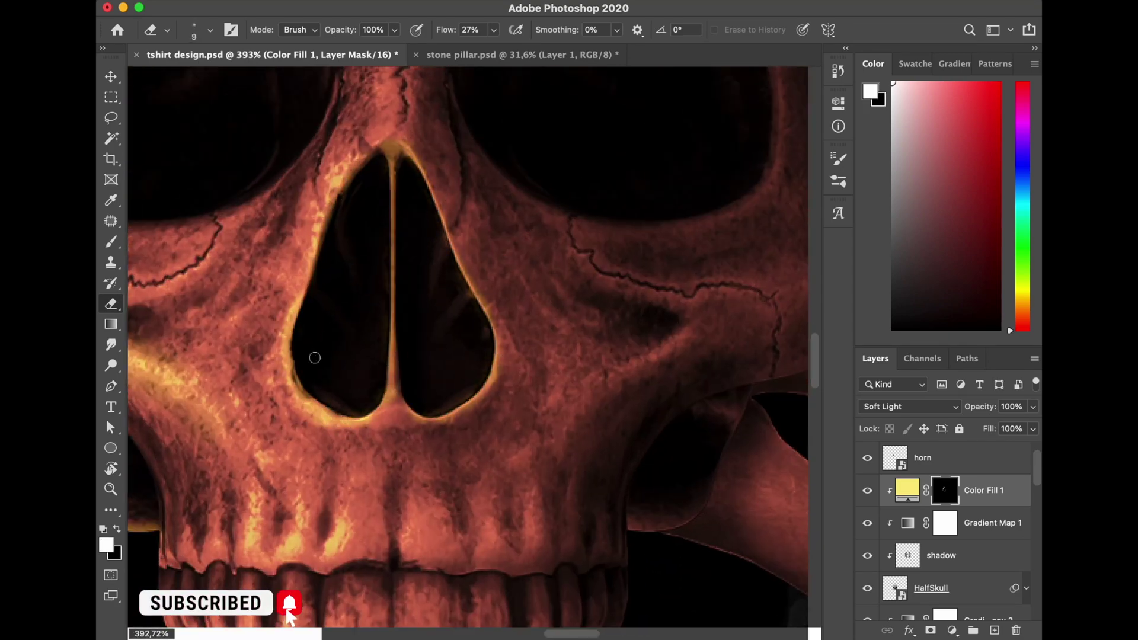
scroll(469, 347, down, 4)
key(x)
- Highlight the left gum ridges and the edges of the left teeth, using the eraser at 5 px and 4 px
scroll(468, 347, up, 5)
key(bracketleft)
drag(434, 312, 438, 370)
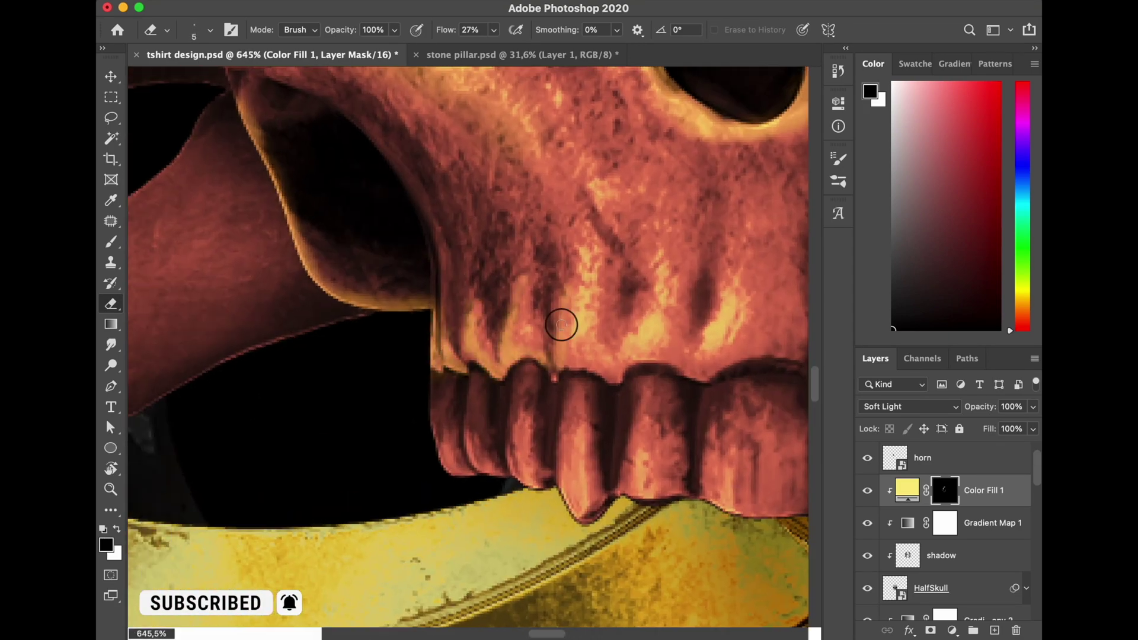
key(bracketleft)
scroll(463, 427, right, 5)
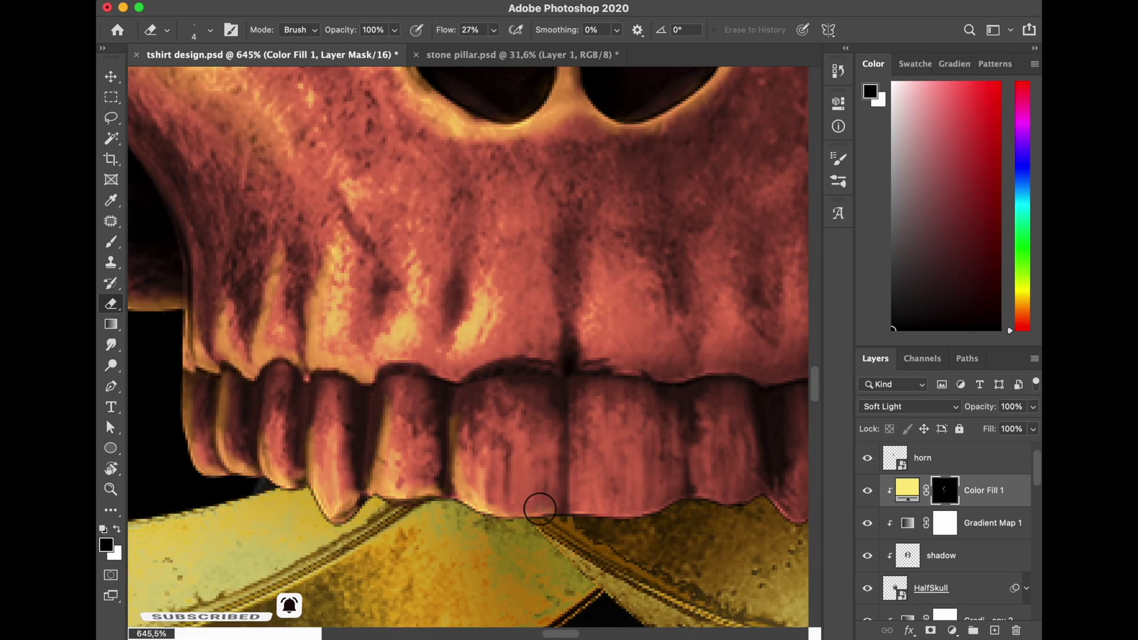
- Enlarge the eraser to 6 px and highlight the edges of the right-hand teeth
key(bracketright)
key(bracketright)
scroll(483, 506, right, 6)
drag(536, 493, 552, 474)
key(shift+super+z)
key(super+z)
drag(554, 391, 557, 454)
drag(595, 379, 594, 471)
drag(630, 380, 619, 473)
- Highlight the gum line and gum ridges above the right-hand teeth
scroll(468, 346, down, 4)
scroll(468, 347, up, 4)
scroll(581, 385, up, 3)
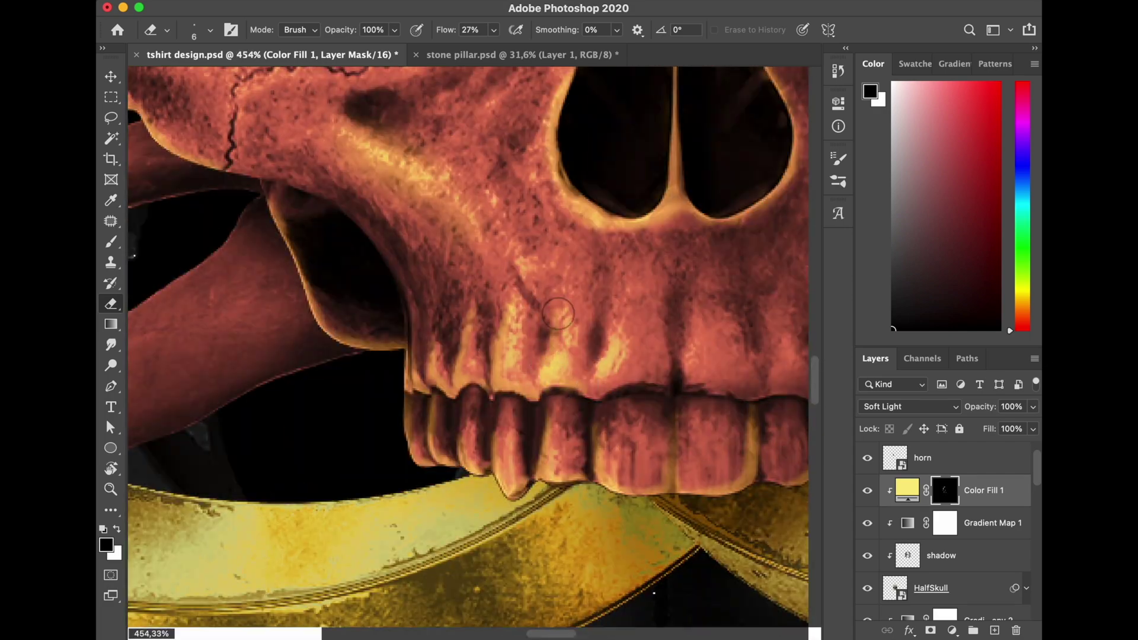
scroll(757, 396, right, 5)
drag(603, 396, 685, 388)
drag(653, 386, 653, 348)
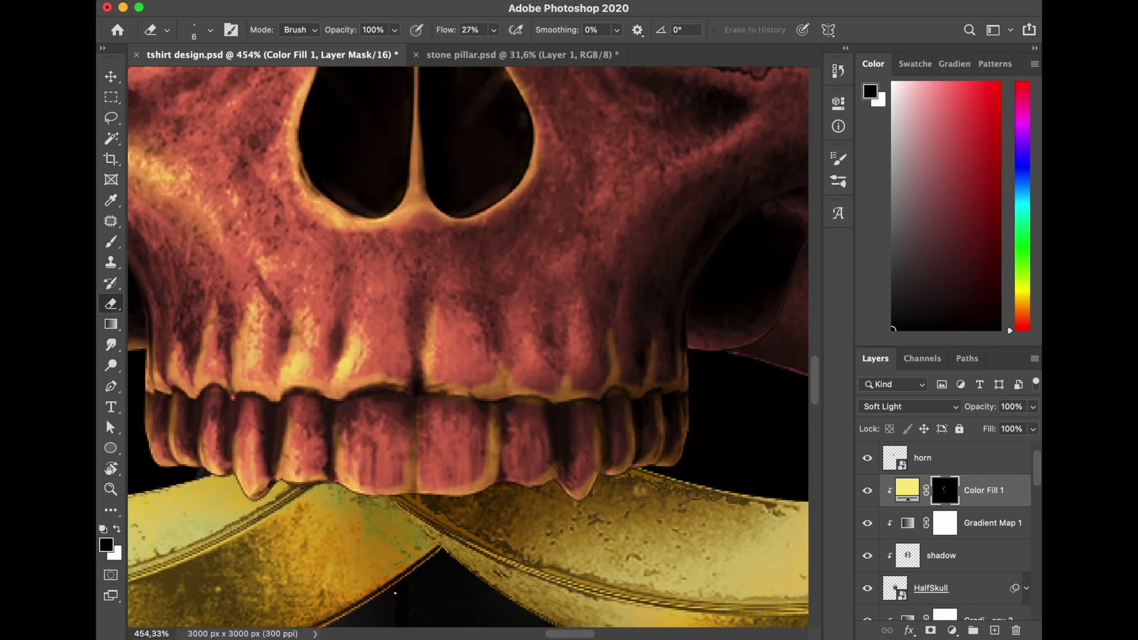
scroll(462, 338, down, 5)
scroll(457, 237, up, 3)
scroll(463, 332, down, 1)
scroll(682, 136, up, 4)
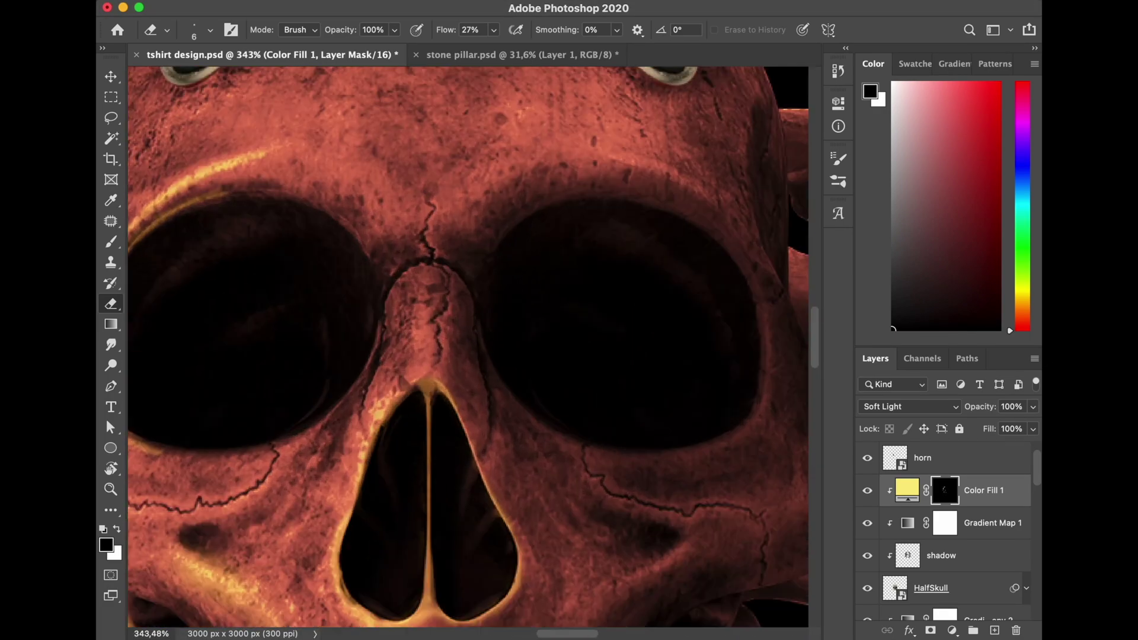
- Highlight the eye-socket rims, the top of the nose bridge and the left temple on the mask with the 6 px eraser
key(x)
scroll(465, 413, down, 4)
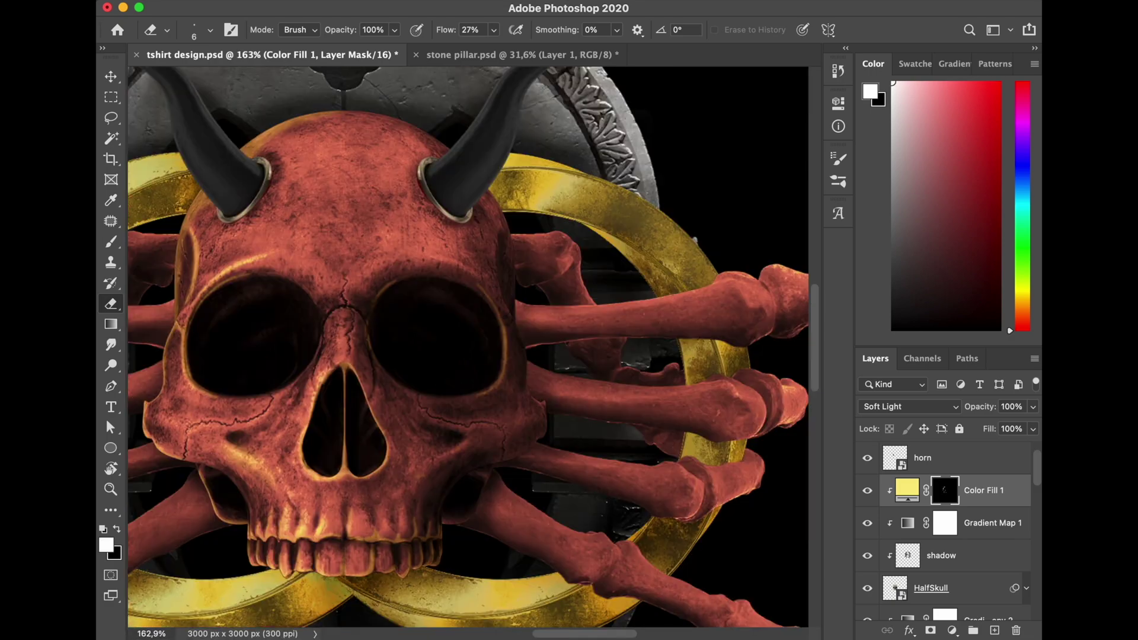
scroll(465, 413, up, 4)
key(x)
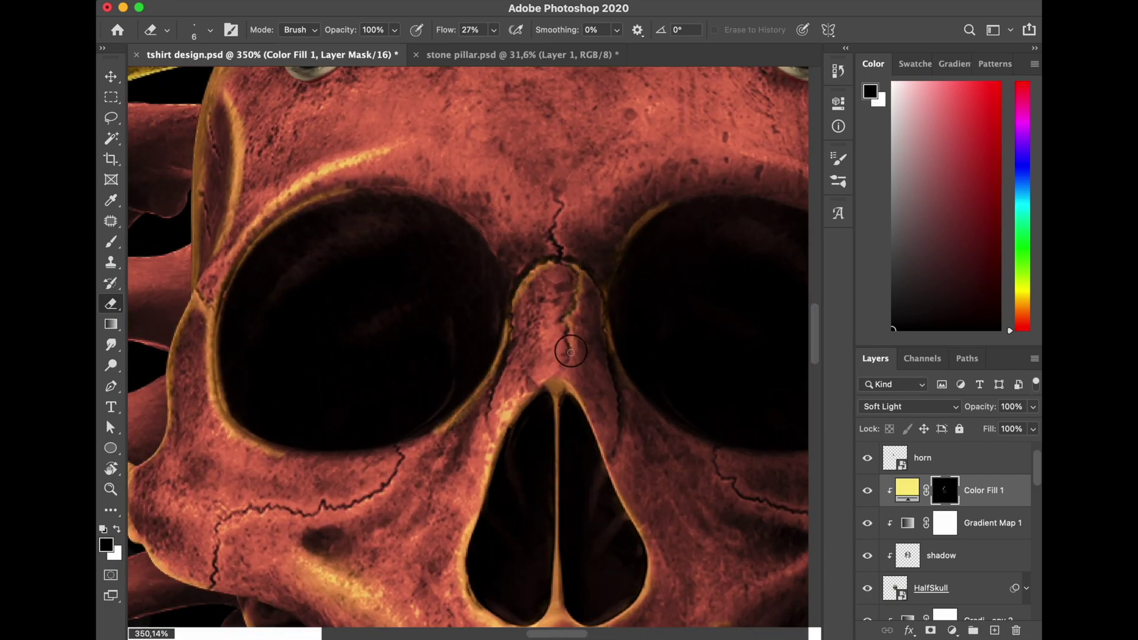
scroll(568, 313, right, 5)
scroll(711, 356, down, 6)
- Highlight the right brow ridge and the crown's outer edge, enlarge the eraser to 30 px and undo the last stroke
scroll(812, 368, up, 1)
drag(812, 367, 813, 319)
mouse_move(437, 258)
mouse_down()
mouse_move(570, 320)
mouse_move(416, 260)
mouse_up()
key(x)
drag(814, 323, 814, 305)
key(x)
key(bracketright)
key(bracketright)
key(bracketright)
key(bracketright)
key(super+z)
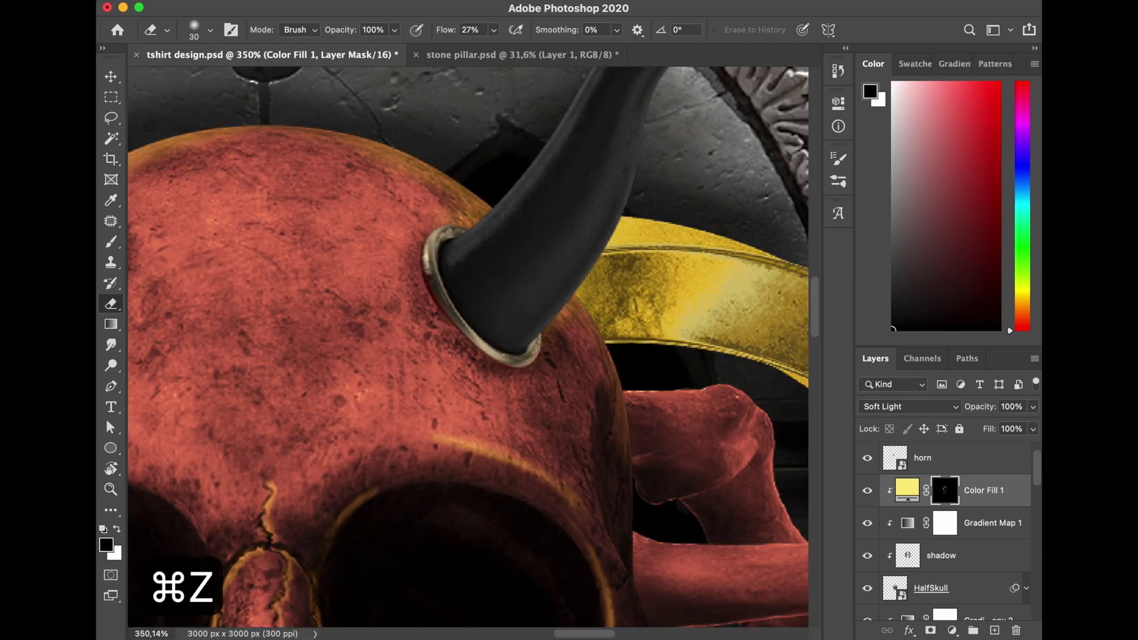
- Reduce the eraser to 9 px and highlight the outer edges of the skull's right side
scroll(577, 292, down, 5)
key(bracketleft)
key(bracketleft)
key(bracketleft)
key(bracketleft)
key(bracketleft)
key(x)
scroll(577, 293, down, 4)
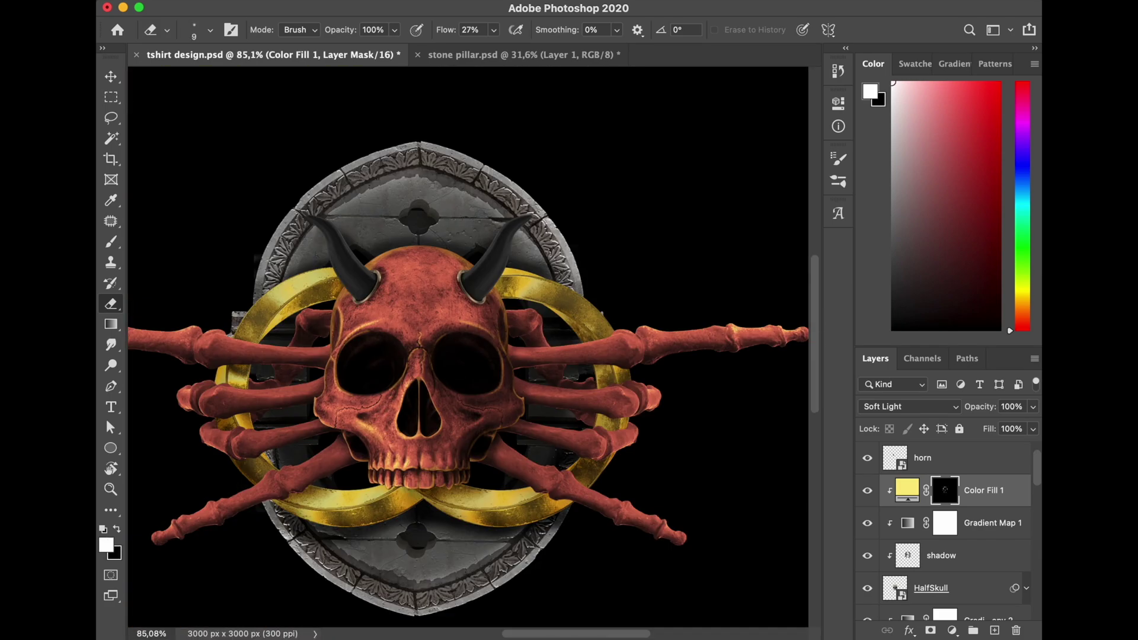
- Highlight the right cheekbone and the gum area with soft strokes of the 30 px eraser
scroll(463, 459, up, 6)
key(x)
drag(533, 297, 409, 396)
drag(398, 445, 309, 491)
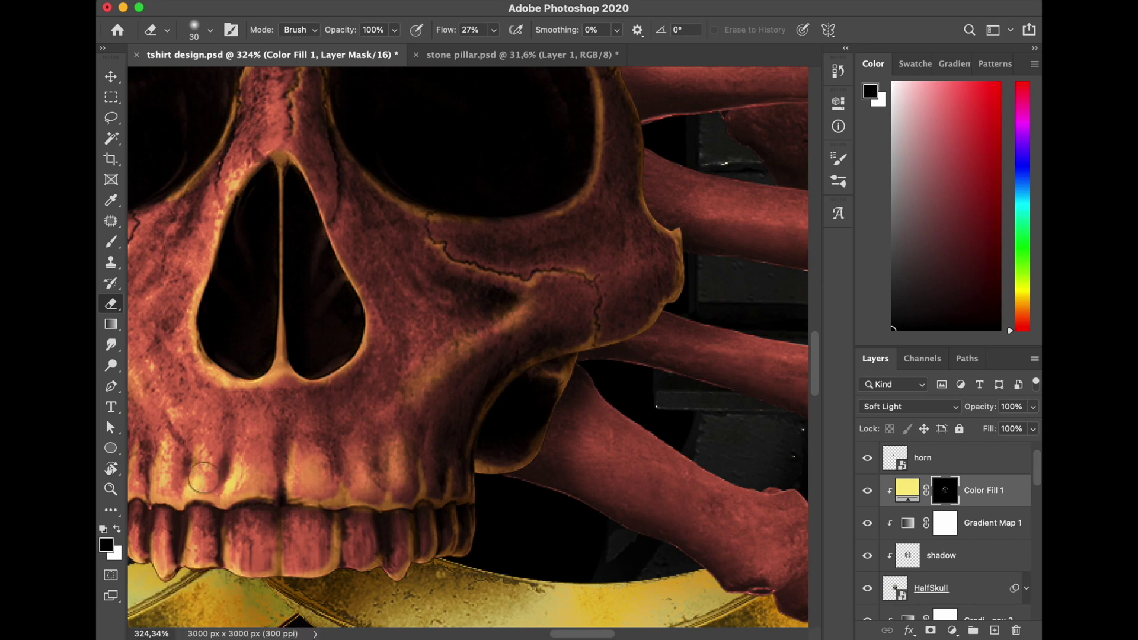
drag(341, 201, 380, 335)
scroll(469, 347, left, 5)
key(x)
scroll(468, 347, down, 8)
key(bracketright)
key(bracketright)
key(bracketright)
key(bracketright)
key(bracketright)
scroll(468, 347, up, 2)
- Duplicate the yellow colour fill, clip the copy to the right skeleton hand and replace its mask with a black one
key(super+j)
drag(984, 490, 984, 604)
key(alt+super+g)
scroll(468, 347, up, 5)
scroll(949, 534, up, 3)
mouse_move(984, 457)
mouse_down()
mouse_move(991, 531)
mouse_move(987, 460)
mouse_up()
scroll(949, 534, down, 2)
drag(945, 523, 1016, 630)
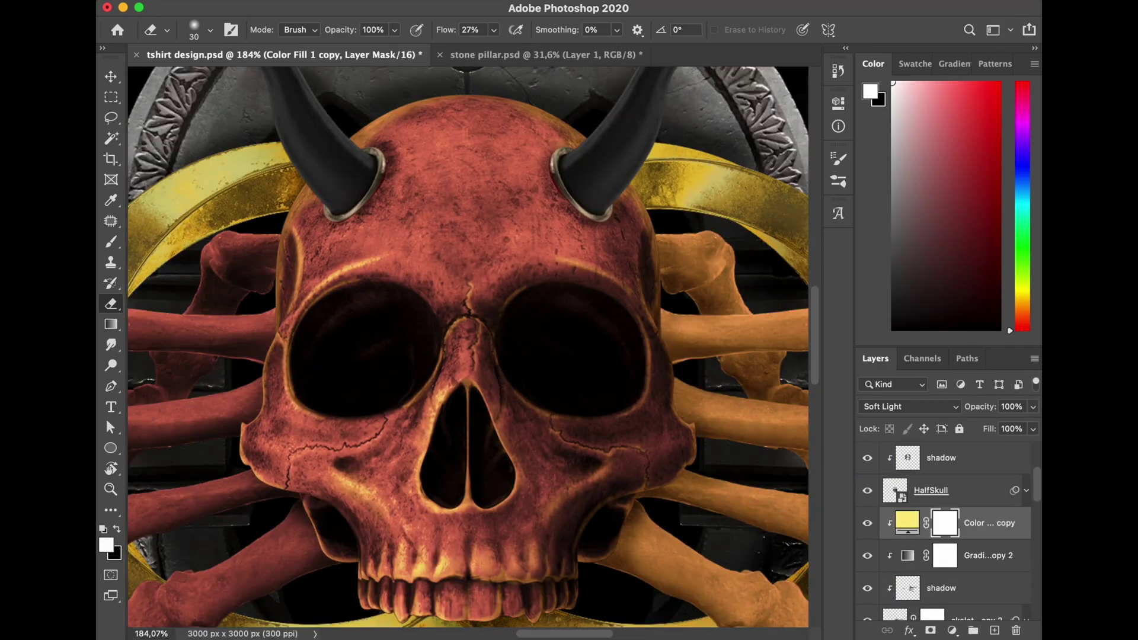
alt+click(931, 631)
- Reduce the eraser to 20 px and highlight the rear bones and the upper edges of the right hand's top two fingers
scroll(612, 237, right, 5)
scroll(450, 178, up, 3)
key(bracketleft)
key(x)
drag(379, 290, 471, 292)
scroll(498, 364, down, 10)
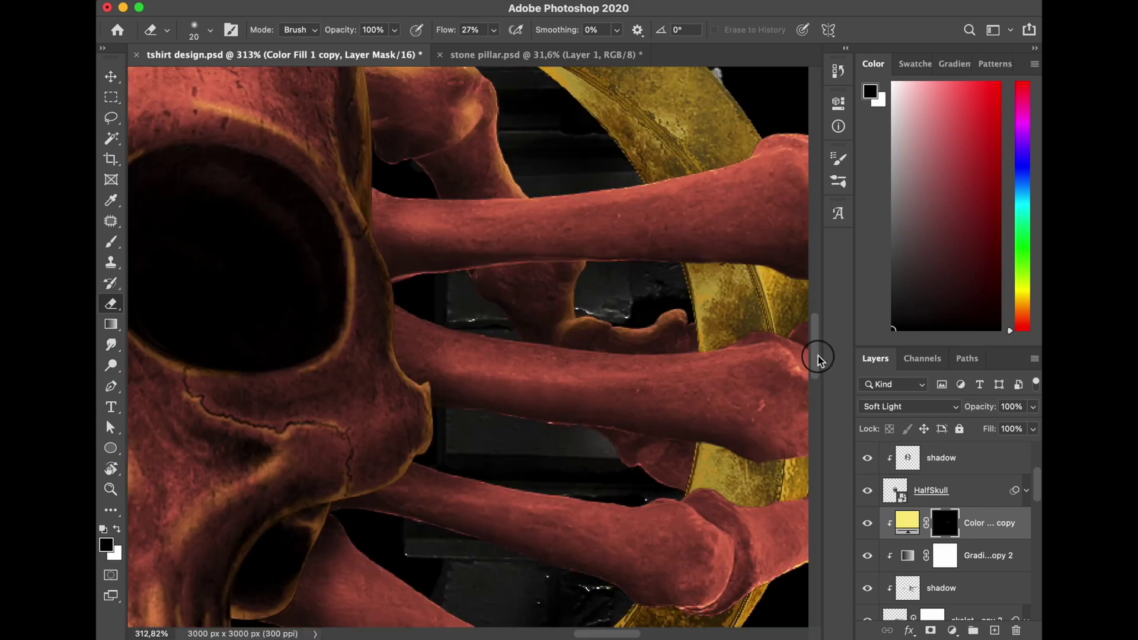
scroll(498, 365, right, 5)
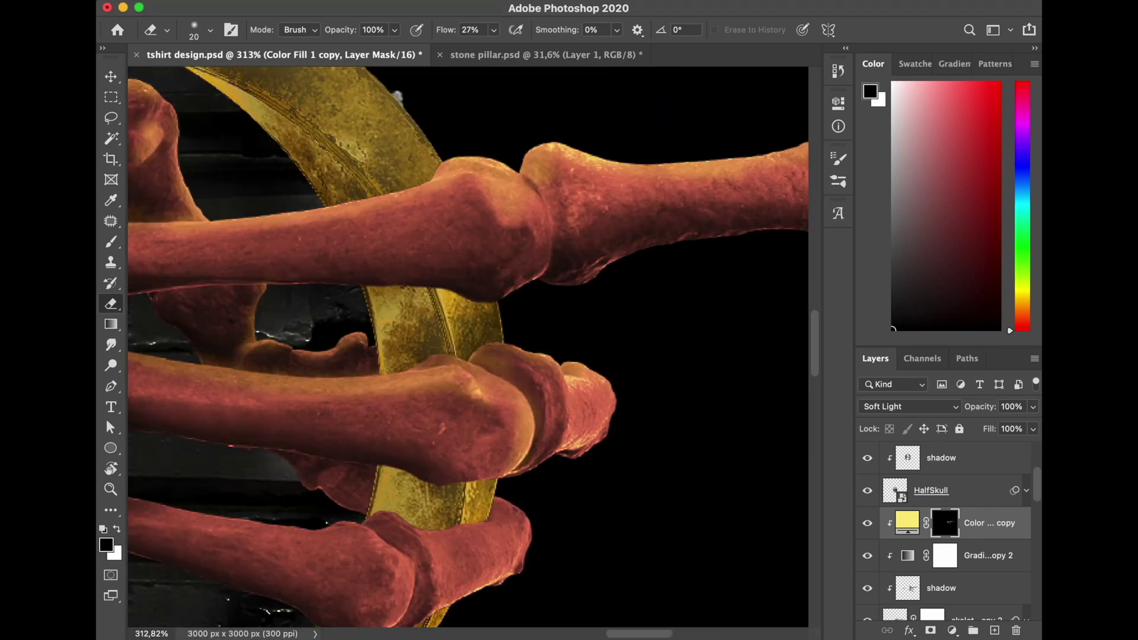
- Highlight the large joint of the right hand's top finger
drag(528, 167, 554, 276)
scroll(498, 267, left, 5)
scroll(451, 225, down, 5)
key(x)
key(x)
scroll(451, 224, up, 5)
- Reduce the eraser to 6 px and highlight the thin lower edges of the right hand's rear bones and top finger
key(bracketleft)
key(bracketleft)
key(bracketleft)
key(bracketleft)
key(bracketleft)
key(bracketleft)
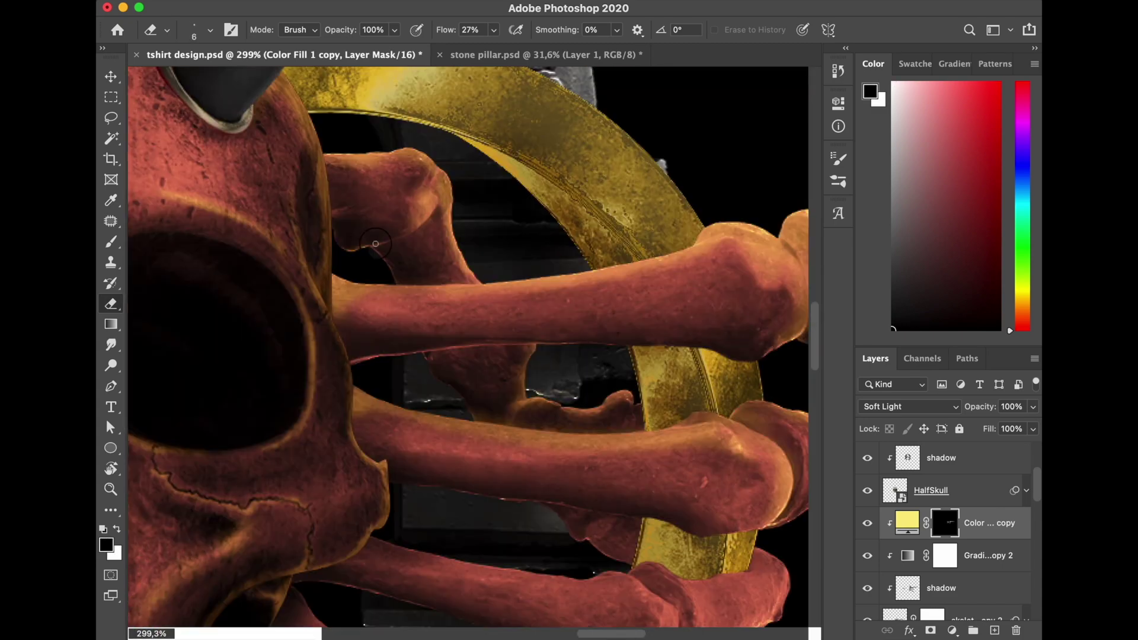
scroll(468, 347, right, 10)
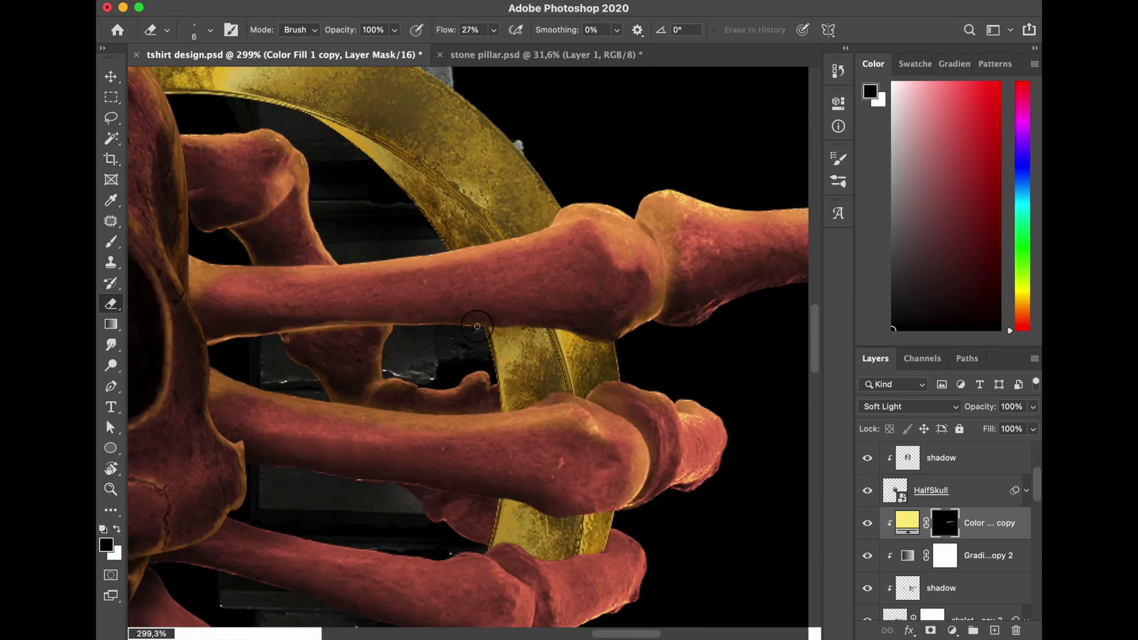
- Enlarge the eraser to 8 px, set the flow to 47%, highlight the second finger's tip edges and undo the last stroke
key(bracketright)
key(bracketright)
scroll(637, 246, left, 10)
key(shift+4)
key(shift+7)
drag(649, 436, 748, 398)
scroll(462, 297, down, 5)
key(super+z)
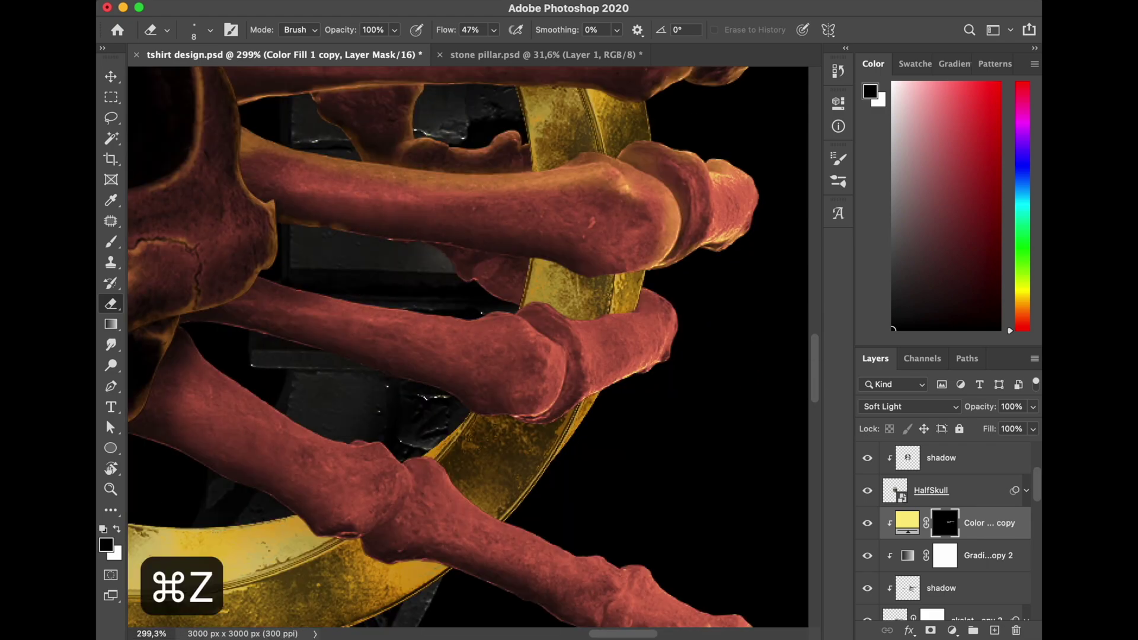
- Highlight the underside of the right hand's second finger and the edges of the third finger
mouse_move(443, 241)
mouse_down()
mouse_move(583, 272)
mouse_move(646, 274)
mouse_up()
scroll(474, 344, down, 8)
scroll(417, 436, up, 9)
drag(289, 156, 471, 197)
scroll(468, 347, right, 8)
drag(431, 270, 580, 160)
- Enlarge the eraser to 15 px, set the flow to 26% and highlight the joint of the right hand's third finger
key(bracketright)
key(bracketright)
key(bracketright)
key(shift+2)
key(shift+6)
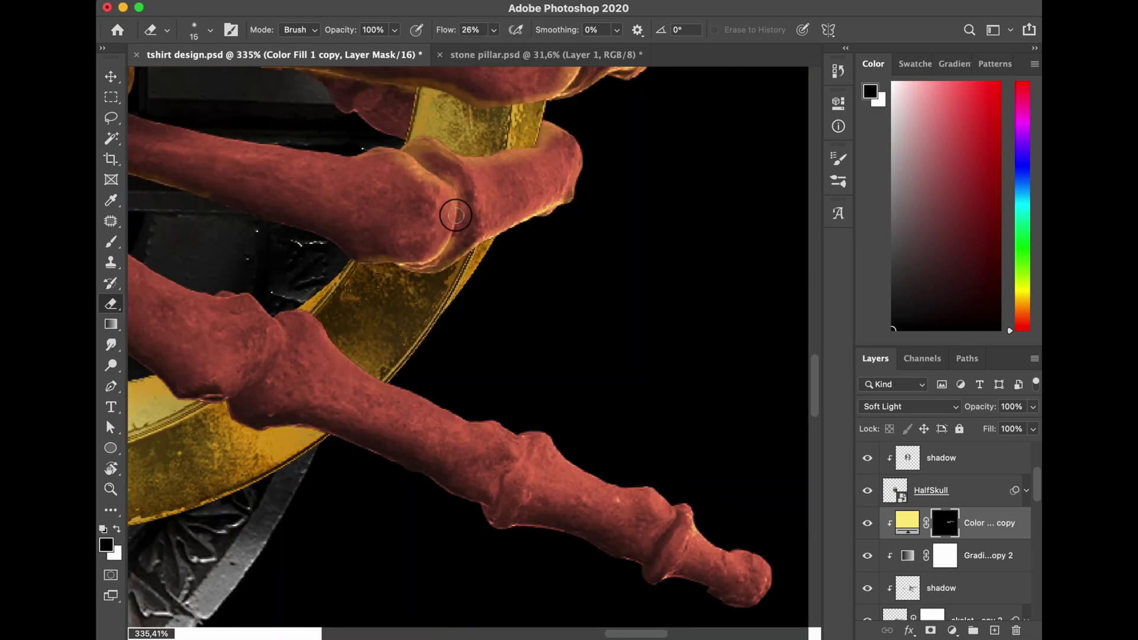
scroll(409, 308, down, 5)
- Lock the position of the right hand's yellow fill layer and reselect its mask for erasing
key(v)
click(925, 429)
click(249, 101)
click(425, 273)
scroll(424, 273, down, 4)
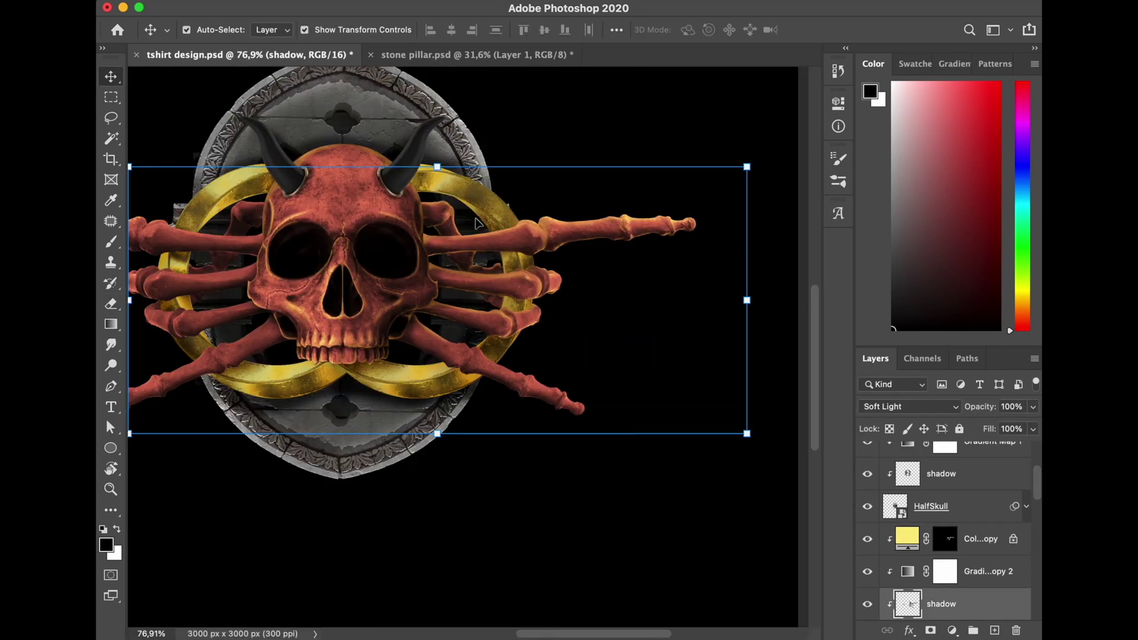
click(945, 539)
scroll(414, 219, up, 3)
click(468, 361)
key(e)
click(450, 347)
click(522, 284)
click(945, 506)
- Enlarge the eraser and highlight the top side of the right hand's lowest finger
key(bracketright)
key(bracketright)
mouse_move(482, 352)
mouse_down()
mouse_move(646, 441)
mouse_move(507, 368)
mouse_move(717, 428)
mouse_up()
- Reduce the eraser to 9 px, set the flow to 54% and highlight the fine edges of the right hand's lowest finger
key(bracketleft)
key(bracketleft)
key(bracketleft)
key(bracketleft)
key(shift+5)
key(shift+4)
scroll(474, 463, up, 3)
scroll(468, 348, down, 10)
drag(709, 466, 713, 471)
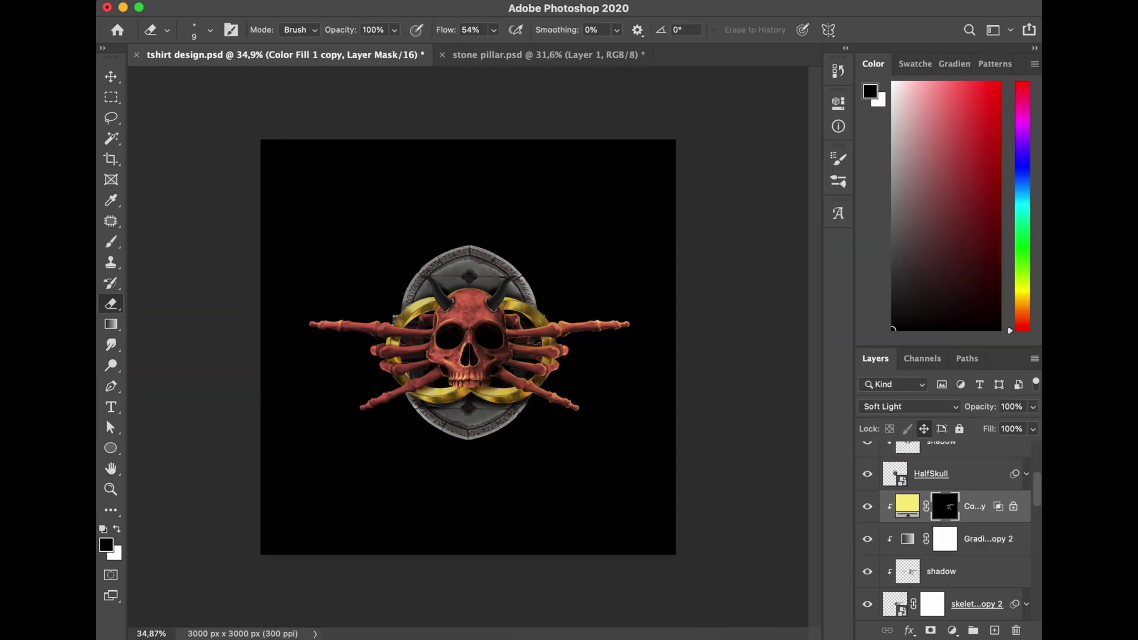
- Duplicate the yellow fill for the left skeleton hand, clip the copy to it and replace its mask with a black one
scroll(469, 332, up, 4)
key(ctrl+j)
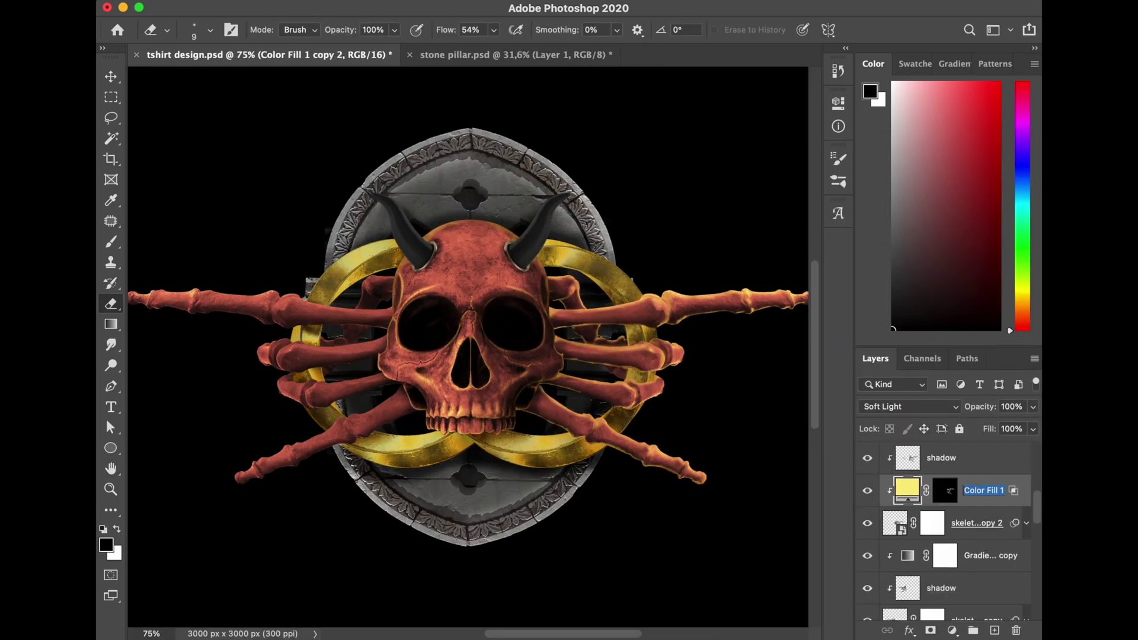
key(super+alt+g)
click(946, 523)
click(1016, 630)
click(627, 231)
alt+click(931, 631)
- Set the flow to 23% and the eraser to 25 px and highlight the left hand's top finger and its joints
scroll(469, 348, up, 5)
drag(494, 30, 463, 48)
key(bracketright)
key(bracketright)
key(bracketright)
key(bracketright)
drag(456, 259, 626, 284)
mouse_move(592, 232)
mouse_down()
mouse_move(568, 279)
mouse_move(508, 337)
mouse_up()
drag(172, 256, 233, 252)
mouse_move(281, 252)
mouse_down()
mouse_move(386, 259)
mouse_move(285, 273)
mouse_up()
drag(419, 255, 480, 270)
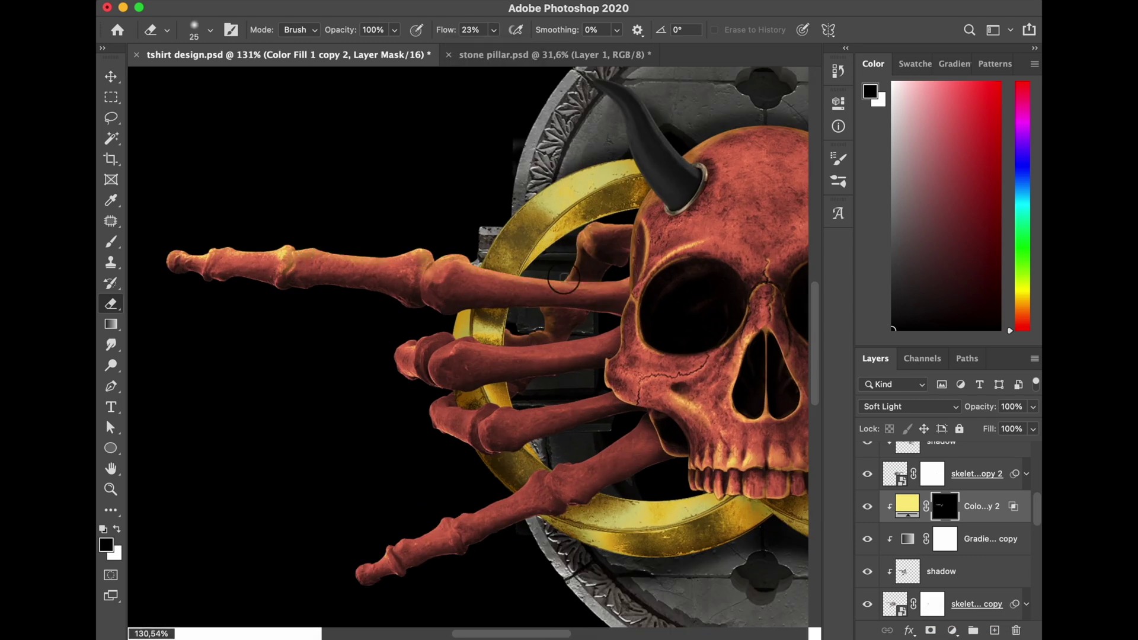
- Reduce the eraser to 20 px and highlight the upper sides of the left hand's lower fingers
key(bracketleft)
key(bracketleft)
mouse_move(472, 343)
mouse_down()
mouse_move(593, 341)
mouse_move(439, 344)
mouse_up()
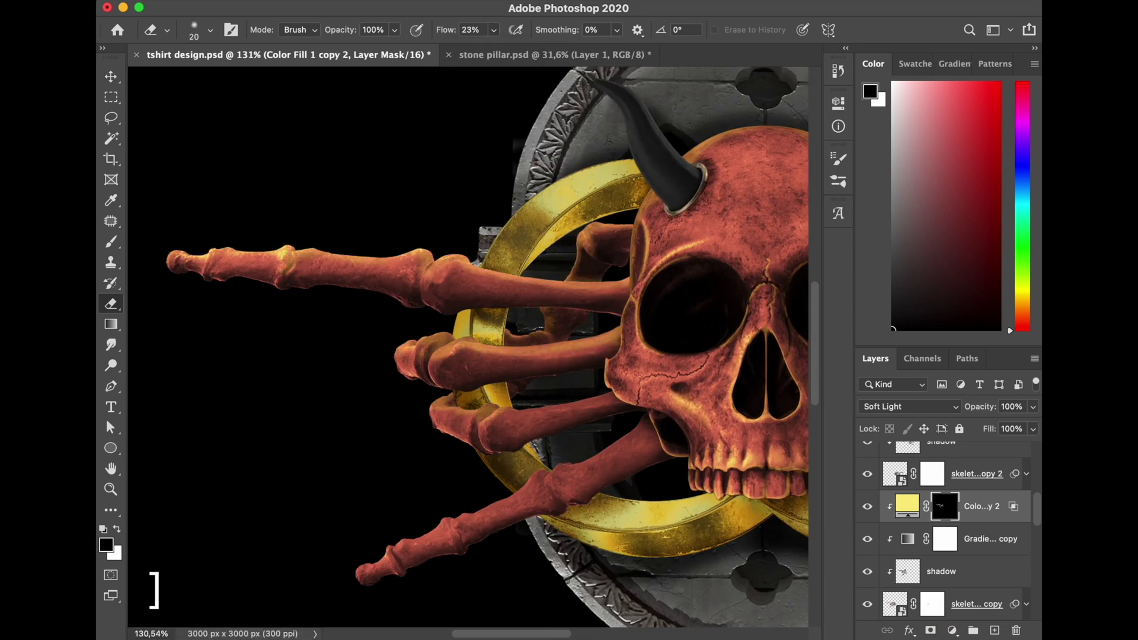
- Set the flow to 59% and the eraser to 8 px and highlight the lower edges of the left hand's middle fingers
key(shift+5)
key(shift+9)
key(bracketleft)
key(bracketleft)
key(bracketleft)
key(bracketleft)
key(bracketleft)
key(bracketleft)
key(bracketleft)
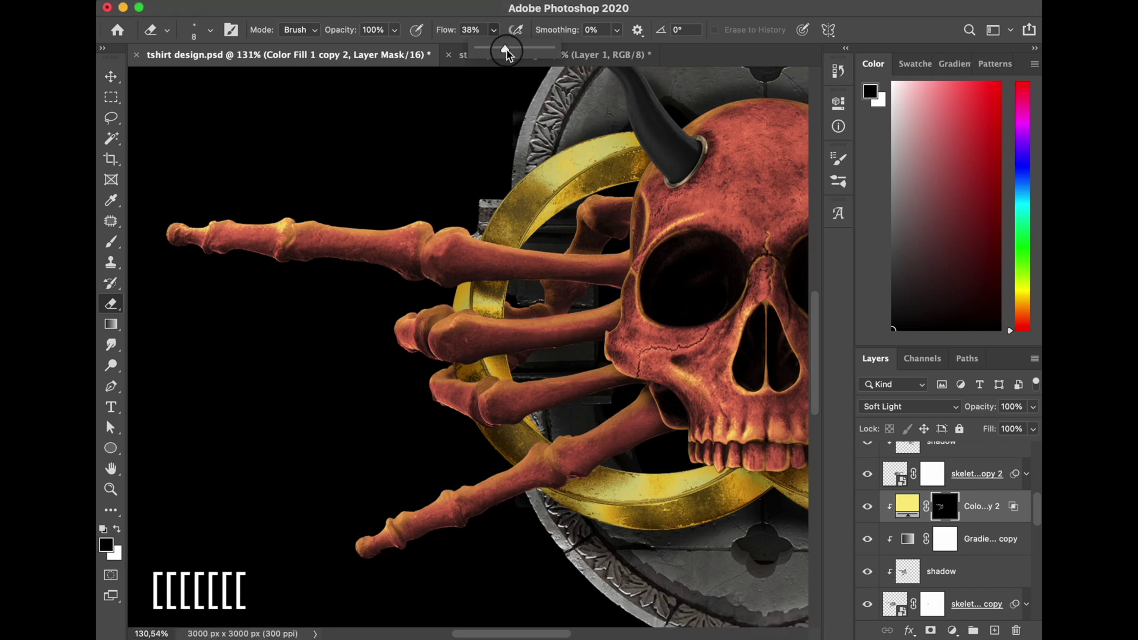
scroll(721, 246, up, 4)
scroll(310, 417, left, 10)
scroll(310, 417, down, 4)
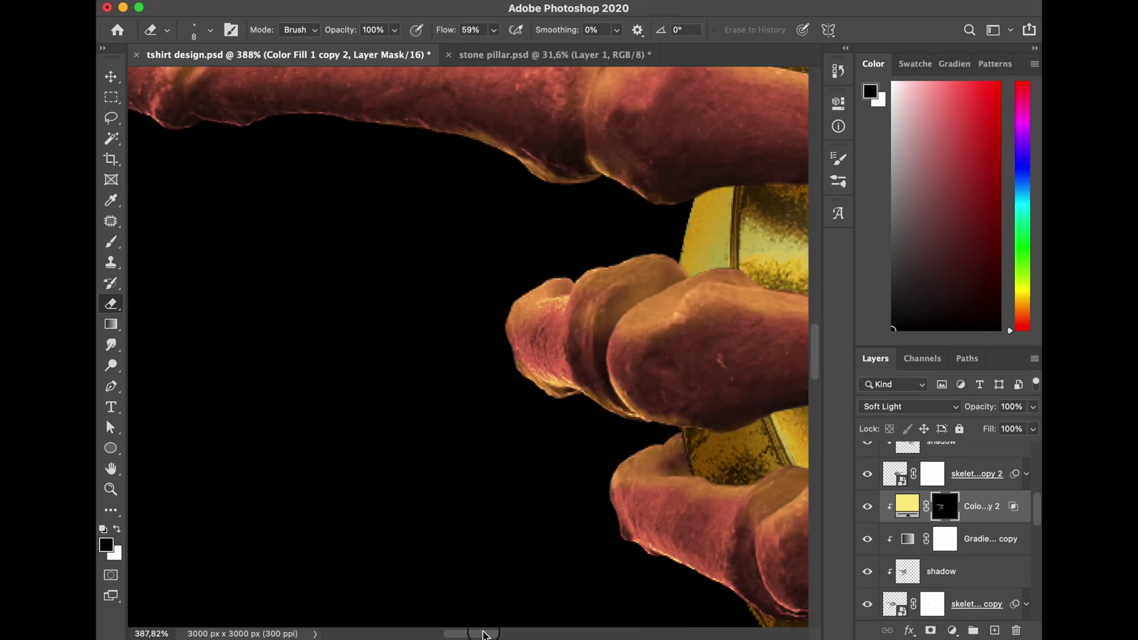
- Highlight the underside of the left hand's top finger and the edges of its lowest finger
drag(486, 634, 465, 634)
drag(816, 352, 816, 338)
drag(367, 258, 554, 290)
drag(817, 340, 818, 414)
drag(452, 635, 492, 635)
drag(302, 390, 749, 221)
drag(492, 634, 520, 634)
scroll(367, 415, down, 8)
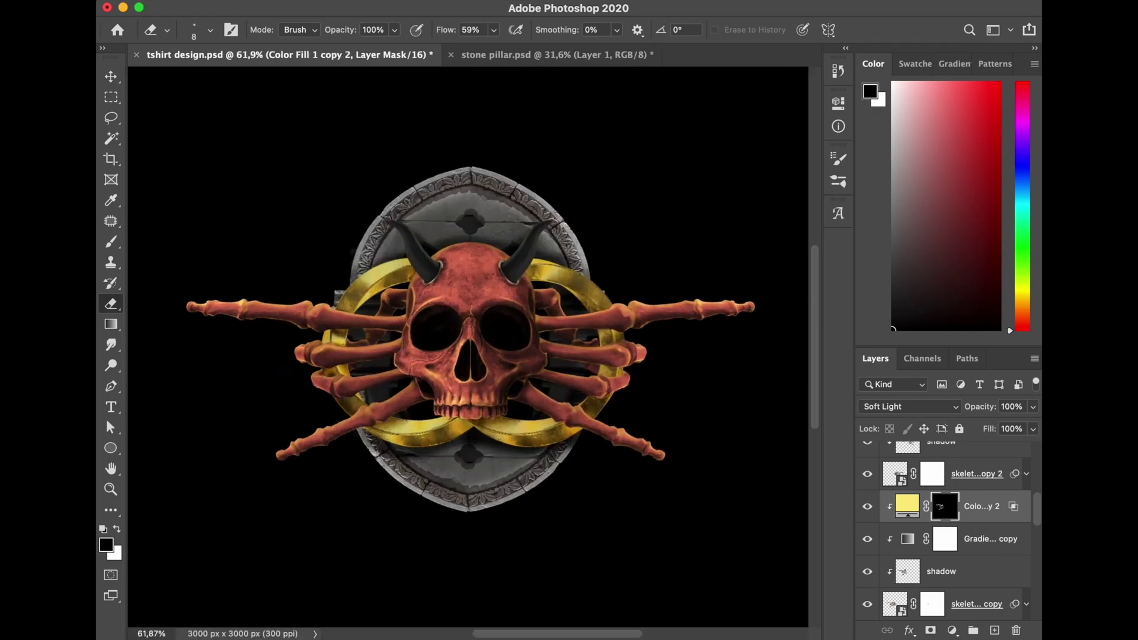
- Copy the gradient map and move the copy beneath the gold rings, directly above the stone frame
key(v)
click(279, 504)
click(524, 417)
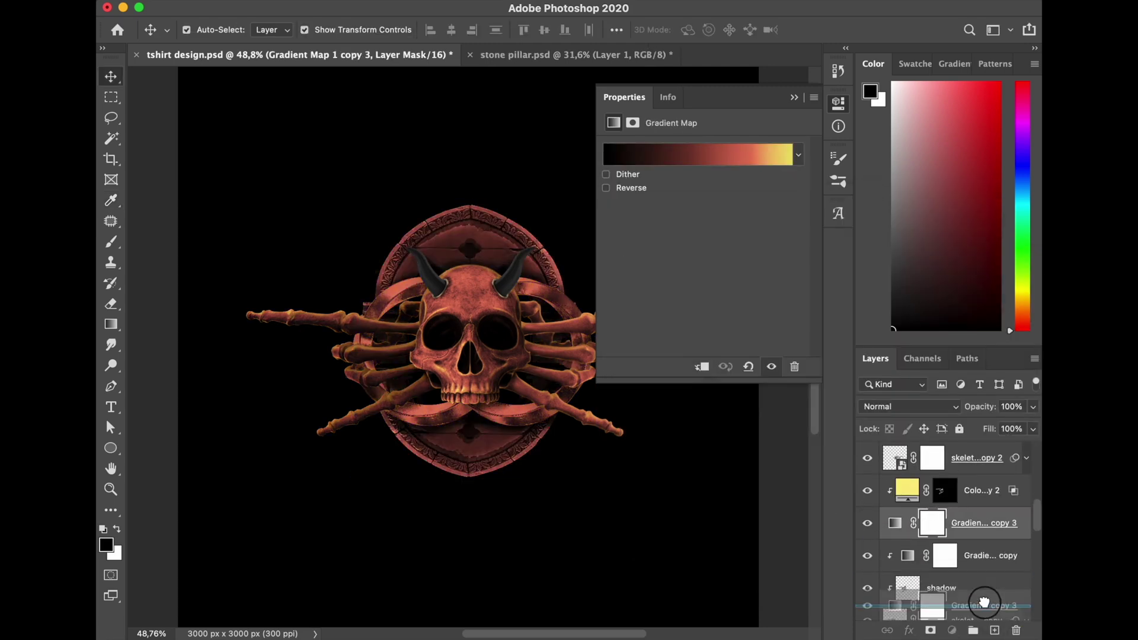
key(super+bracketleft)
key(super+bracketleft)
key(super+bracketleft)
key(super+bracketleft)
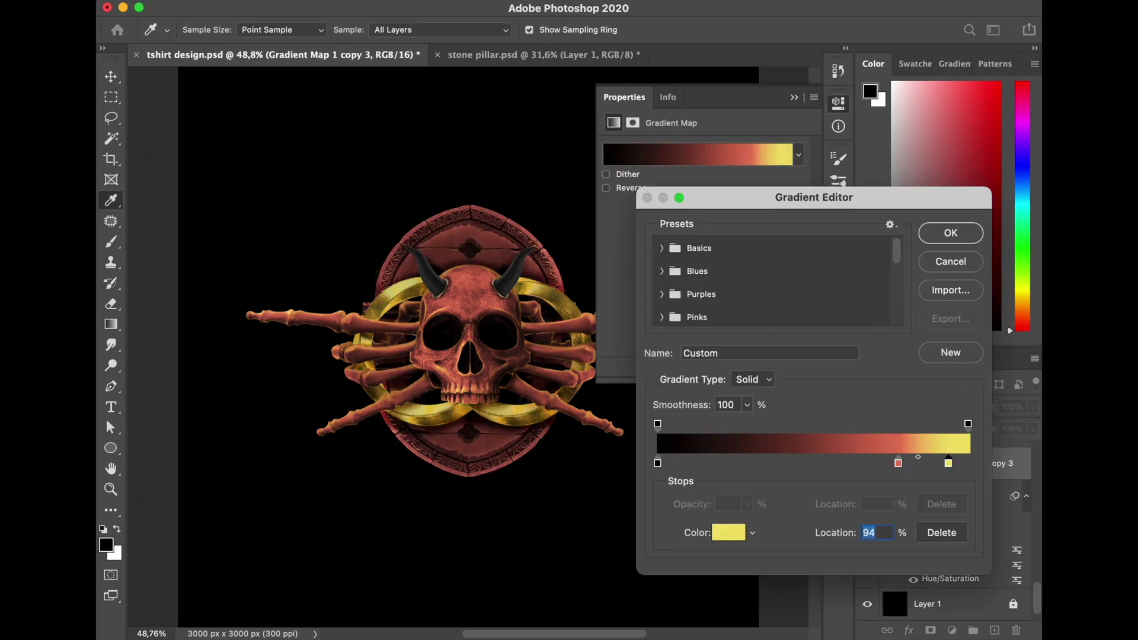
- Move the colour stops of the frame's gradient map for a darker red look with the bright yellow pushed out
drag(949, 463, 934, 463)
drag(898, 463, 890, 463)
drag(658, 463, 701, 463)
drag(890, 463, 922, 463)
drag(885, 464, 872, 464)
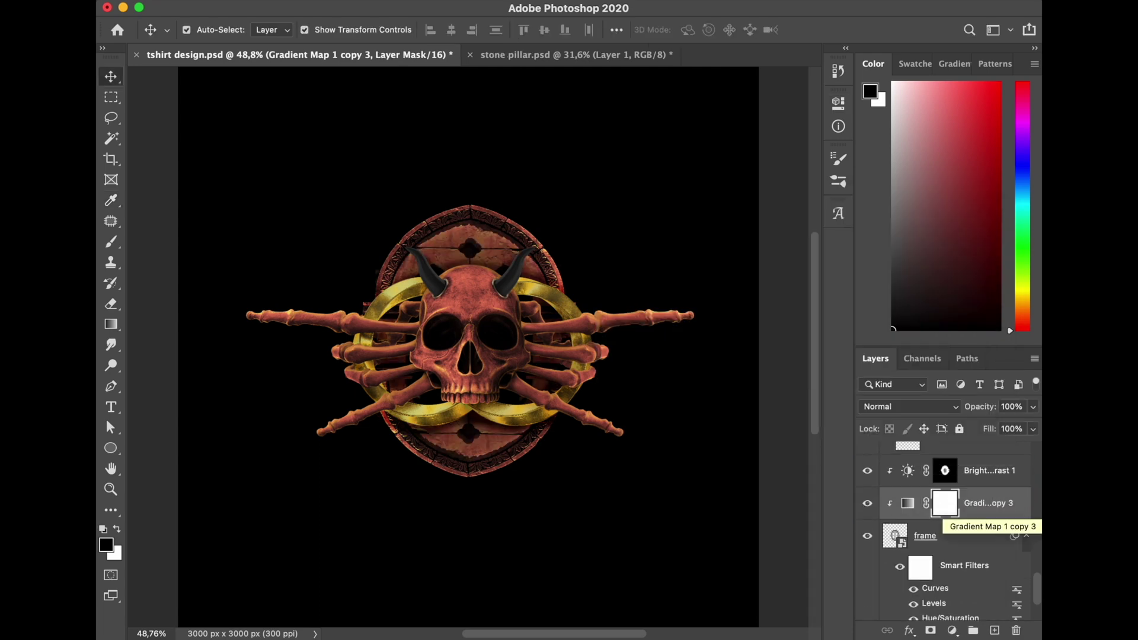
- Reposition the frame's gradient map above its shadow, place the yellow Soft Light colour fill copy directly above it, and save the document
click(949, 535)
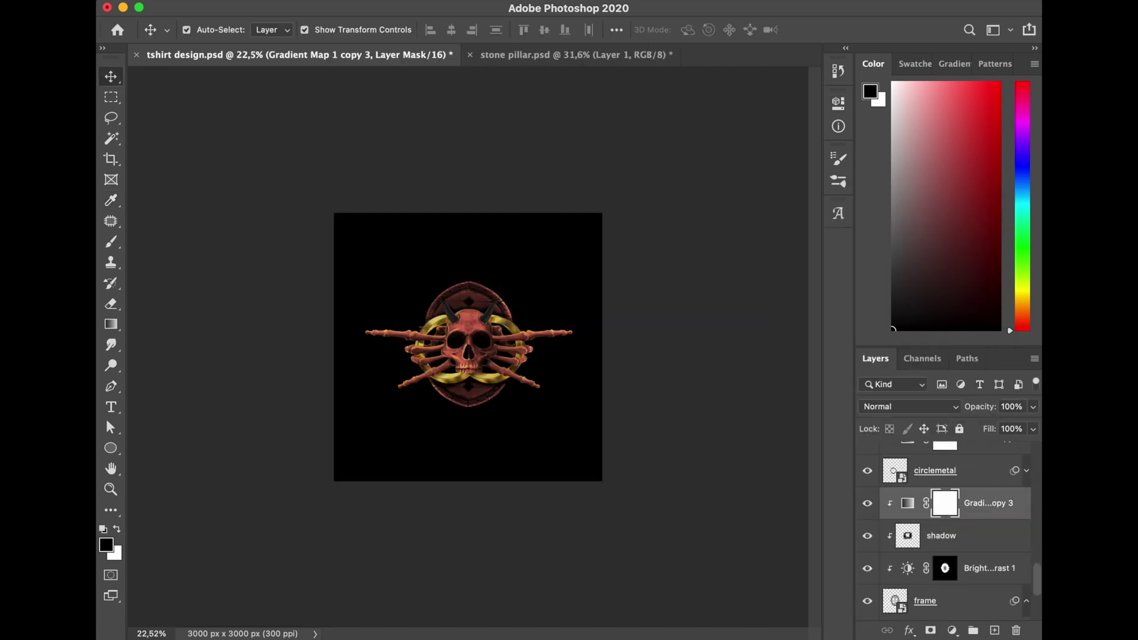
key(super+bracketleft)
key(super+bracketleft)
key(super+bracketleft)
key(super+bracketleft)
key(super+bracketleft)
key(super+bracketleft)
key(super+bracketleft)
key(super+bracketleft)
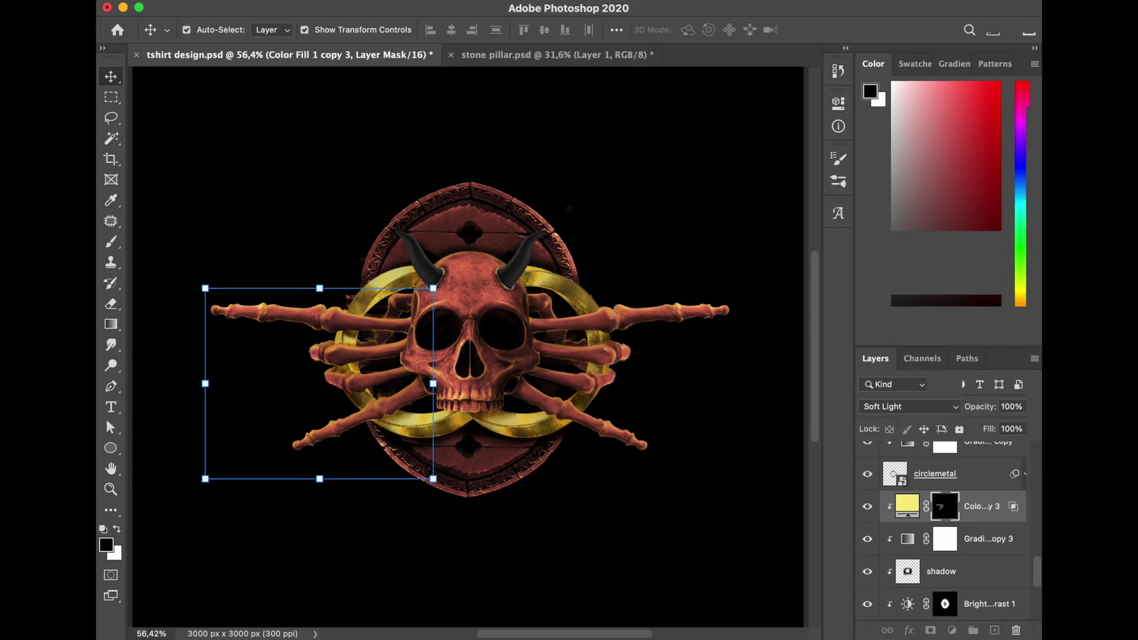
key(super+s)
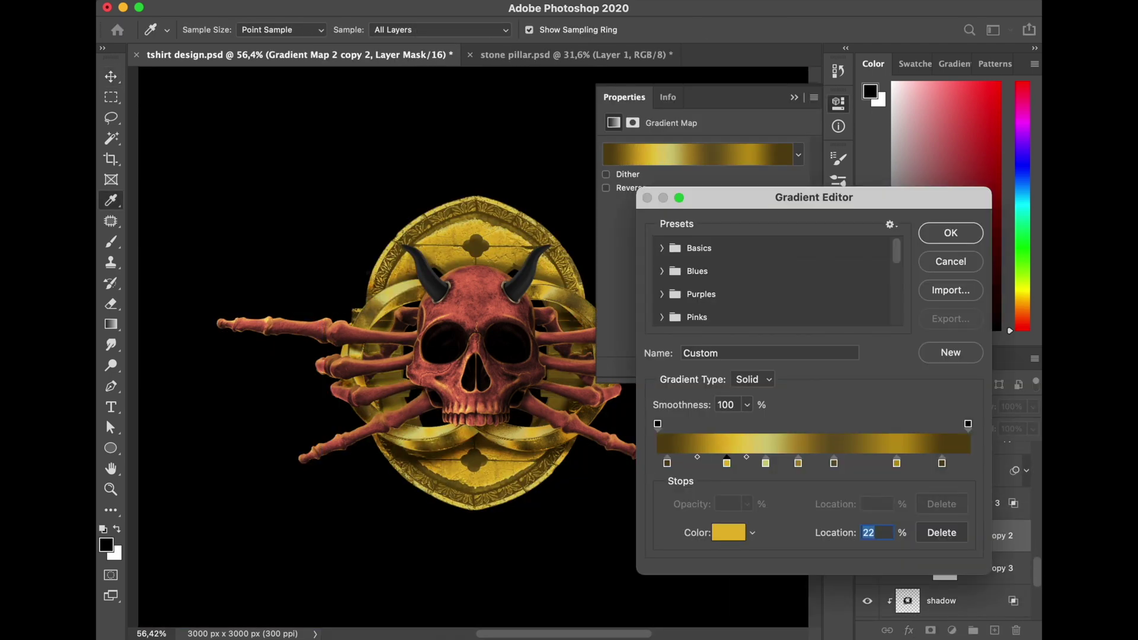
- Shift the dark stop of the frame's gold gradient map and erase its mask over the panel's upper-left area
click(686, 463)
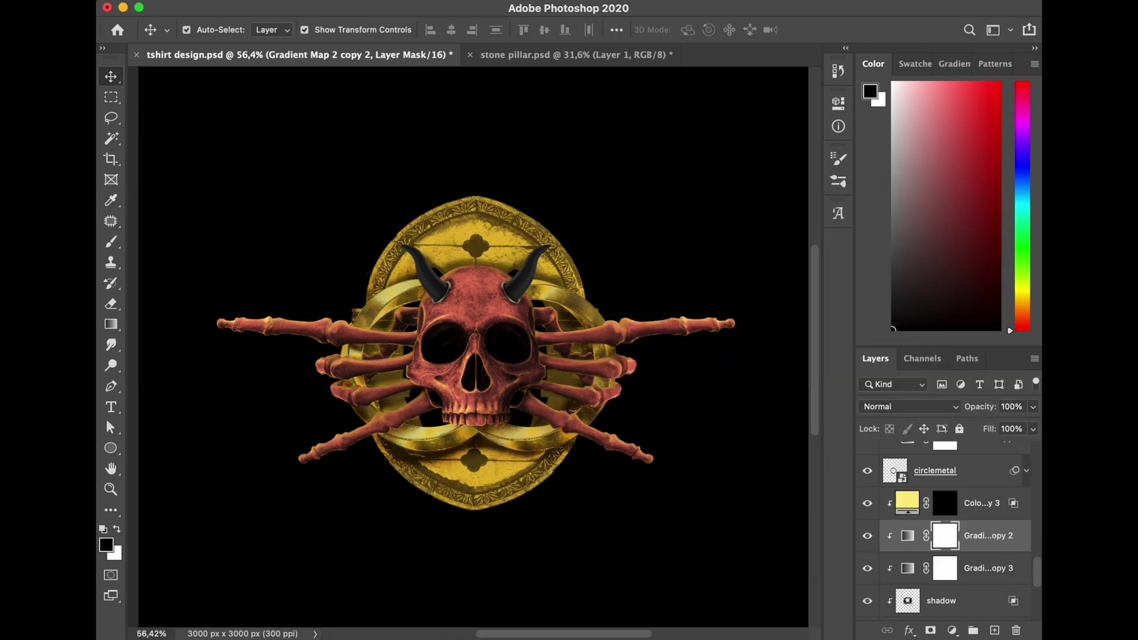
key(e)
click(494, 29)
scroll(571, 360, up, 4)
scroll(439, 344, left, 3)
key(x)
key(])
key(])
key(])
key(])
key(])
drag(382, 216, 430, 175)
drag(333, 410, 290, 346)
drag(409, 222, 331, 247)
- Enlarge the eraser and mask the gold off the frame panel's upper-right, right and lower areas
key(])
key(])
key(])
key(])
key(])
mouse_move(444, 190)
mouse_down()
mouse_move(533, 234)
mouse_move(516, 199)
mouse_up()
drag(564, 350, 554, 412)
drag(406, 489, 498, 504)
- Reduce the eraser to 200 px and then 60 px, and clean the gold off the panel along the frame's inner edge
key(bracketleft)
key(bracketleft)
key(bracketleft)
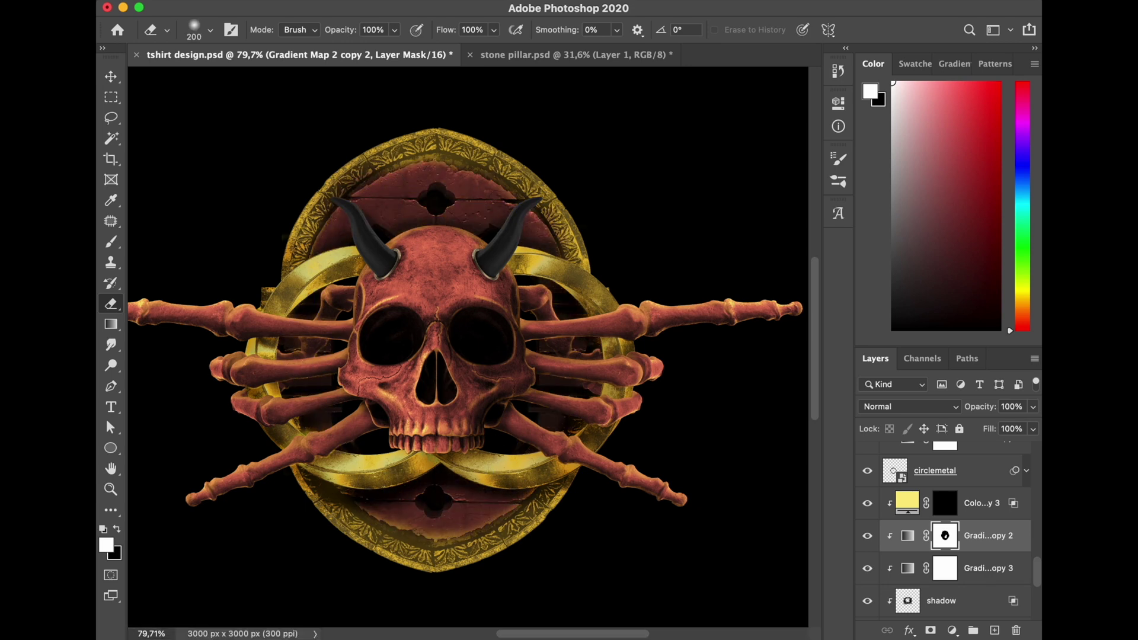
drag(436, 220, 501, 195)
scroll(323, 428, down, 3)
scroll(386, 438, up, 5)
key(bracketleft)
key(bracketleft)
key(bracketleft)
key(bracketleft)
mouse_move(228, 347)
mouse_down()
mouse_move(264, 374)
mouse_move(590, 373)
mouse_move(409, 463)
mouse_up()
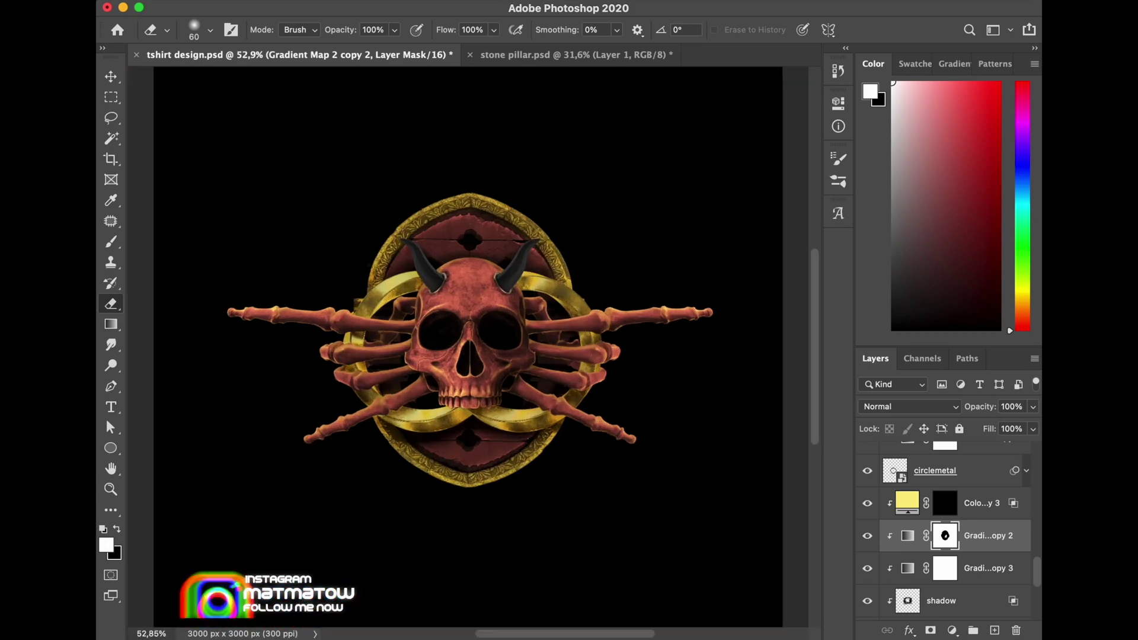
key(super+z)
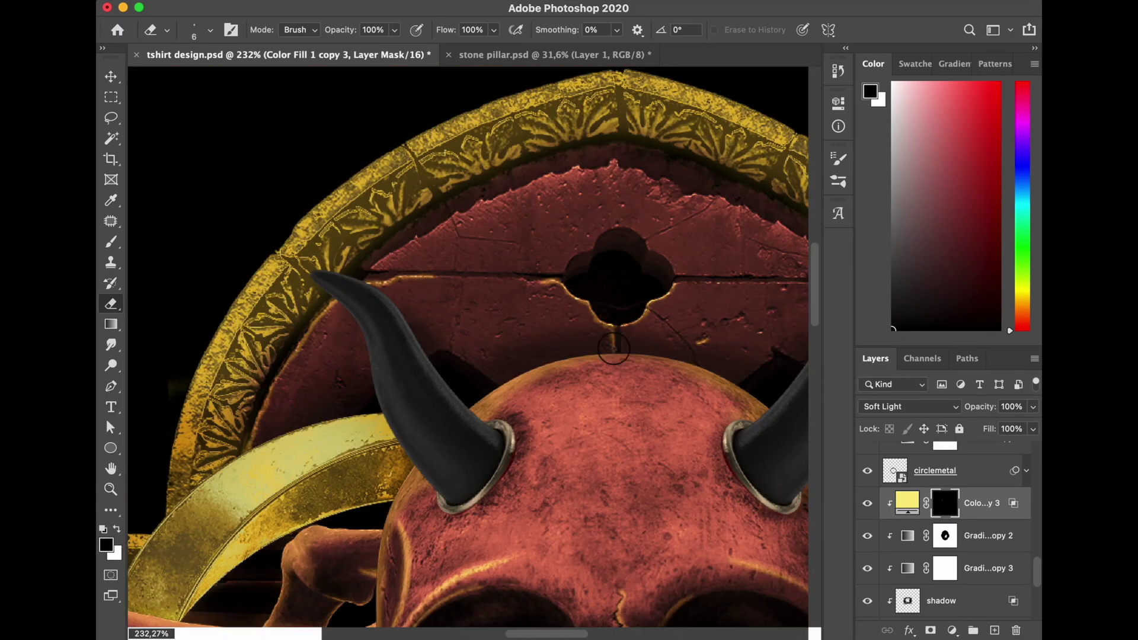
- Try to retouch the gold gradient map's mask at the frame's upper-right inner edge with a resized eraser
scroll(614, 348, right, 5)
click(945, 536)
key(x)
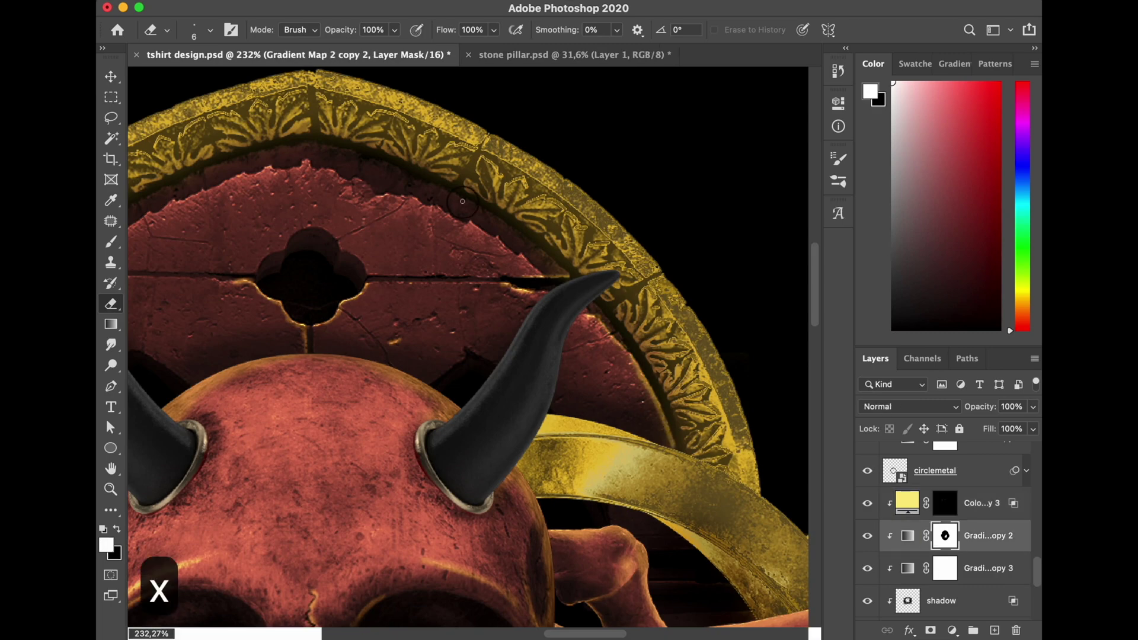
key(bracketleft)
key(bracketright)
key(bracketright)
key(bracketright)
key(super+z)
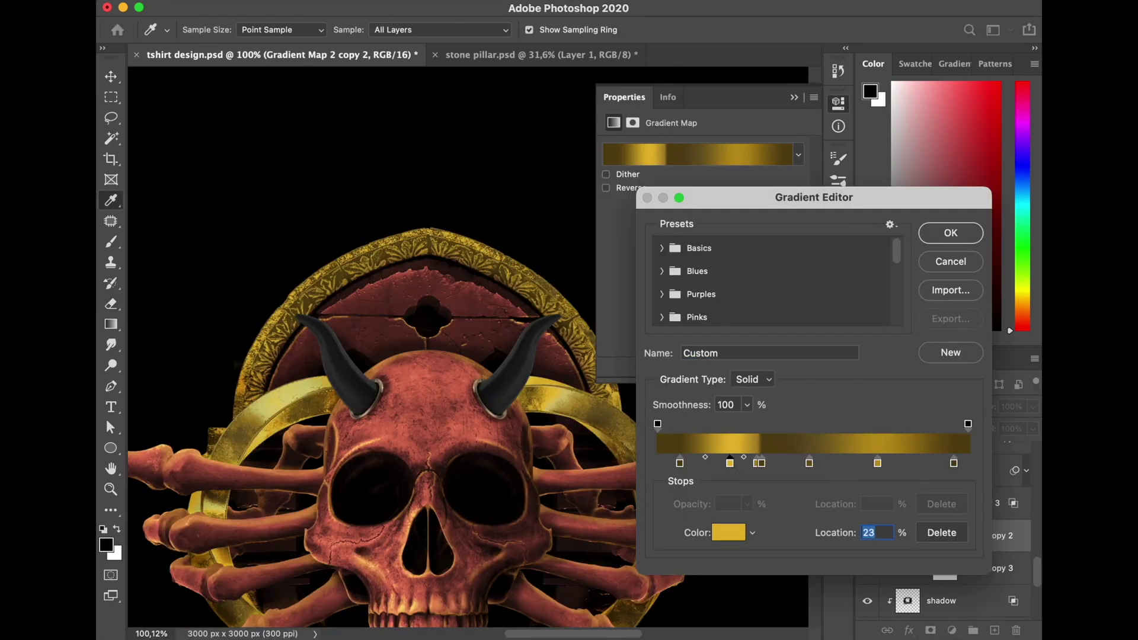
- Rearrange the stops of the frame's gold gradient map, placing a dark stop at 79%, and darken its colour
click(809, 462)
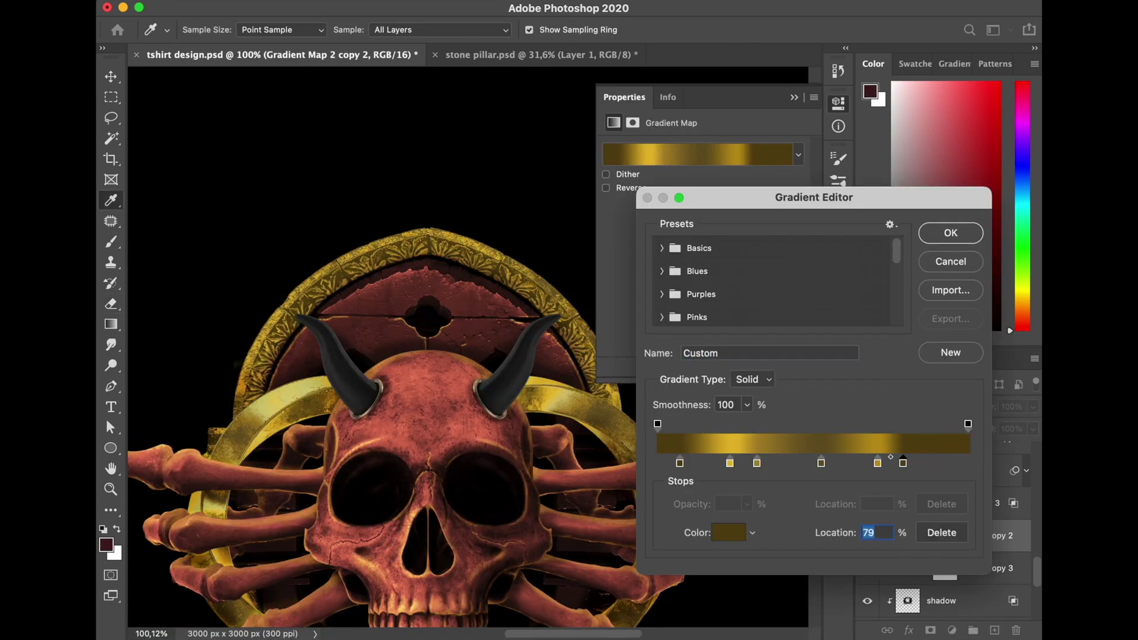
click(729, 533)
mouse_move(752, 443)
mouse_down()
mouse_move(770, 470)
mouse_move(702, 483)
mouse_up()
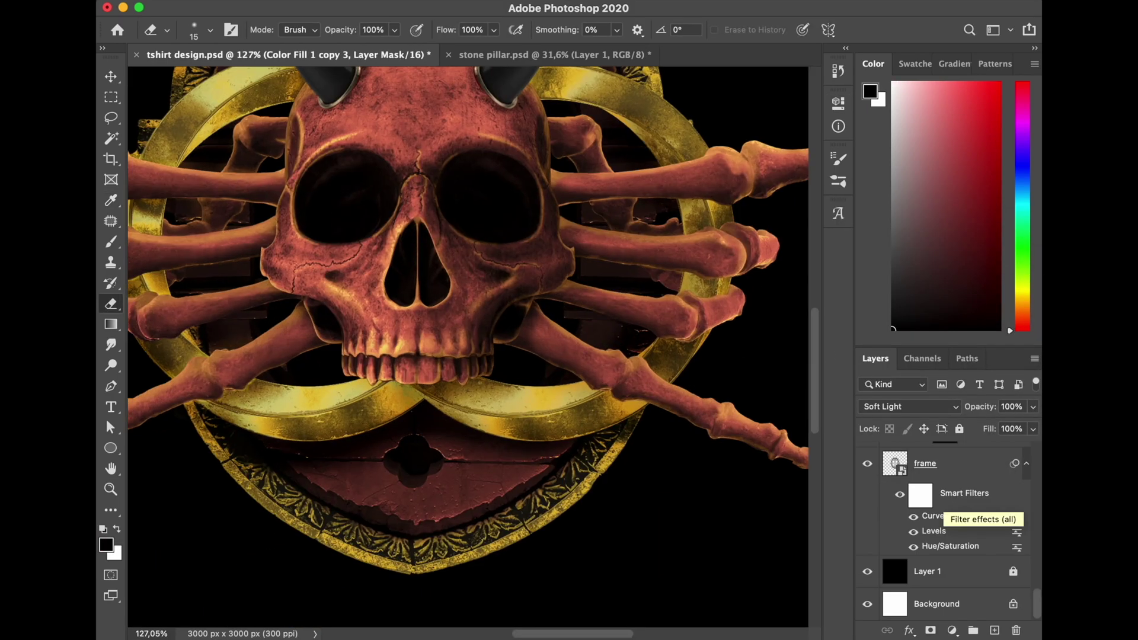
- Highlight the cracks, cutout and chipped edges of the frame's lower panel with a 5 px eraser and save the document
scroll(606, 418, up, 5)
scroll(606, 418, down, 5)
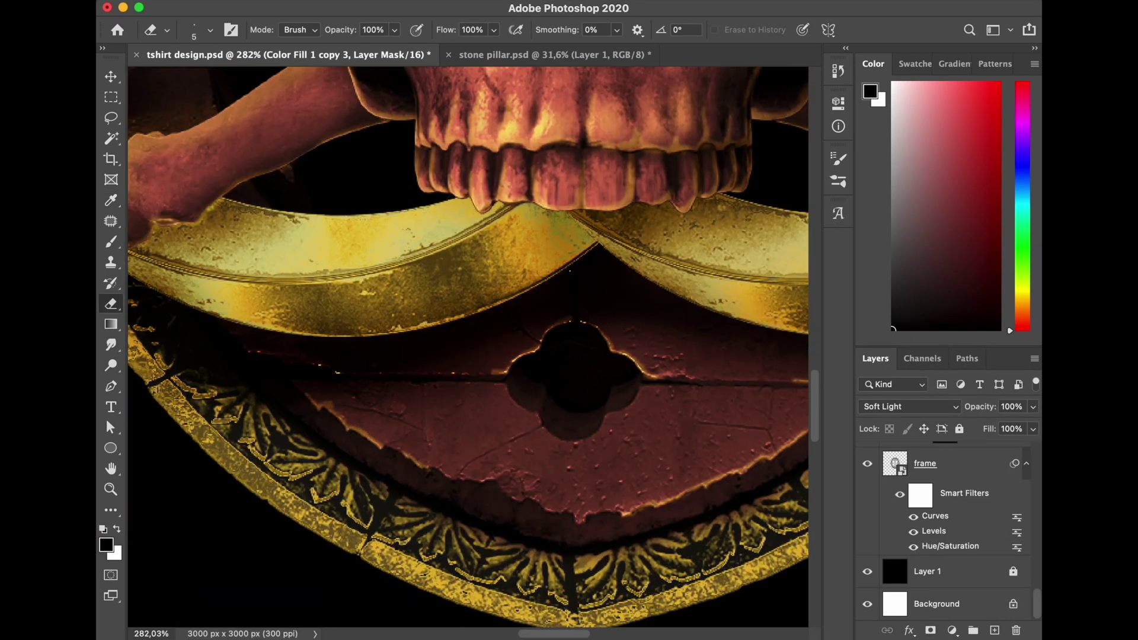
scroll(468, 346, up, 5)
scroll(469, 347, left, 5)
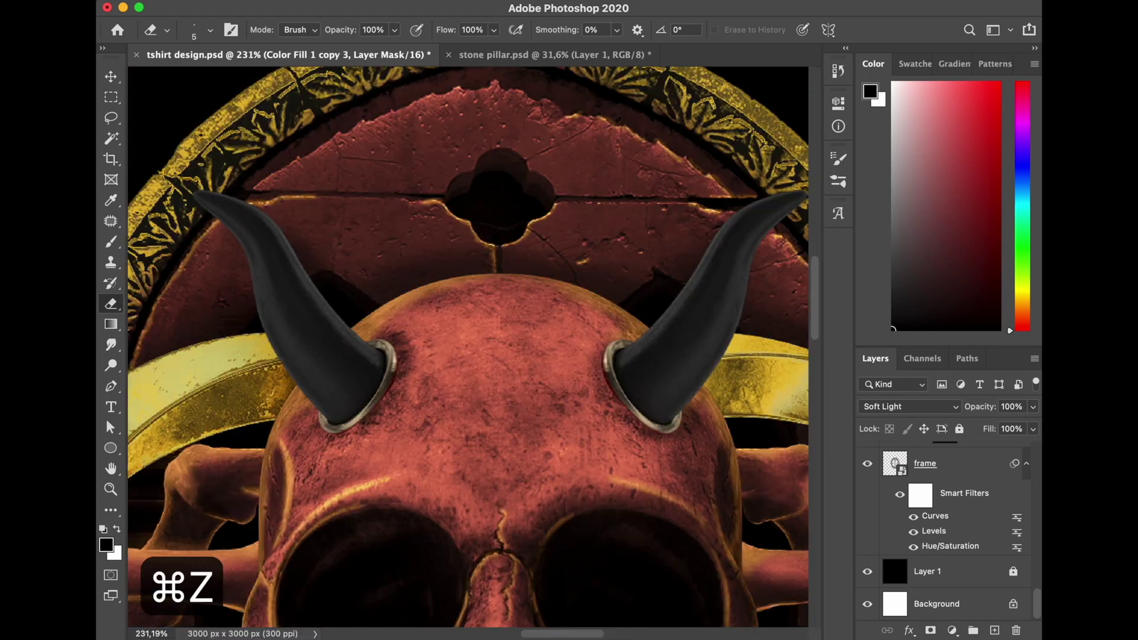
scroll(469, 347, down, 5)
scroll(469, 347, down, 2)
scroll(469, 347, down, 3)
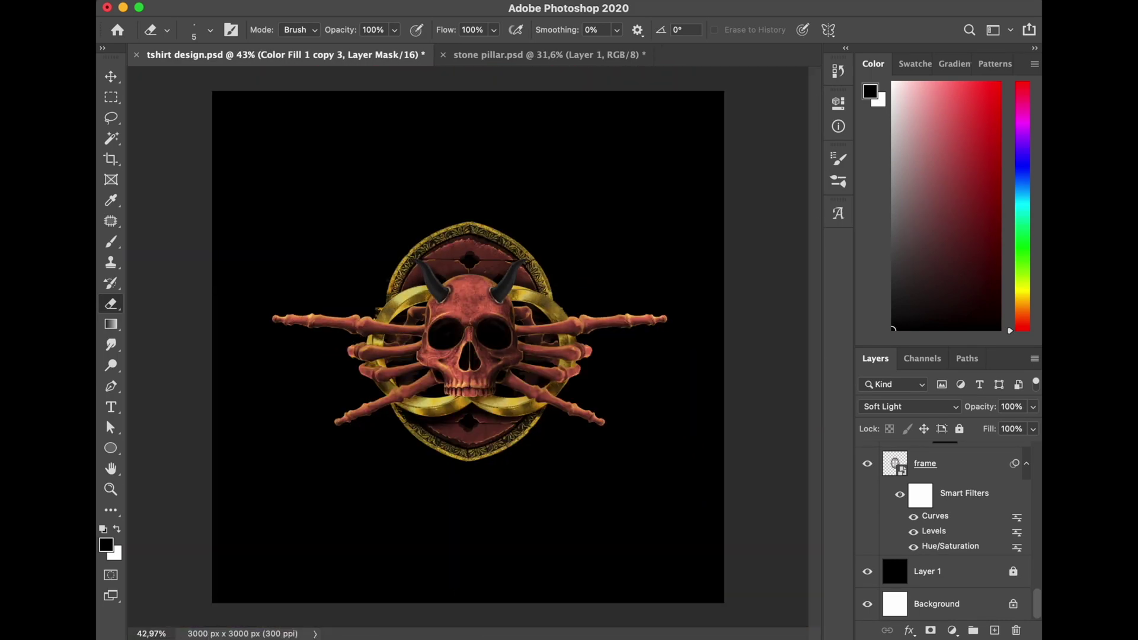
key(super+s)
key(f)
key(f)
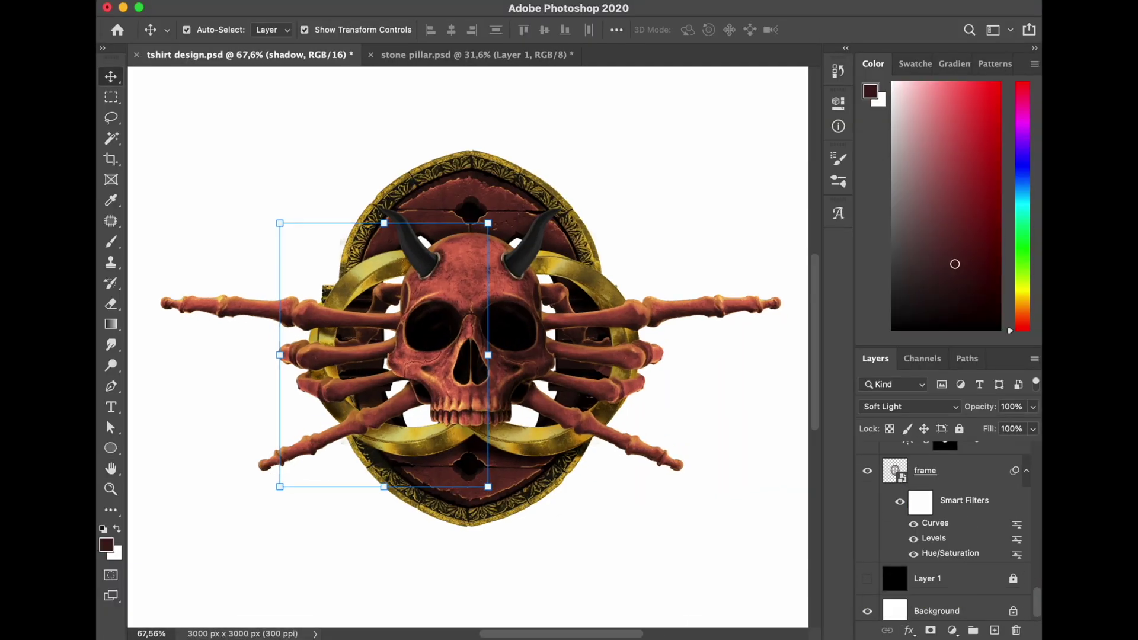
- Add a new layer and fill a lasso selection on it with the dark red foreground colour
click(995, 630)
key(alt+BackSpace)
key(super+BackSpace)
key(l)
key(alt+BackSpace)
key(super+minus)
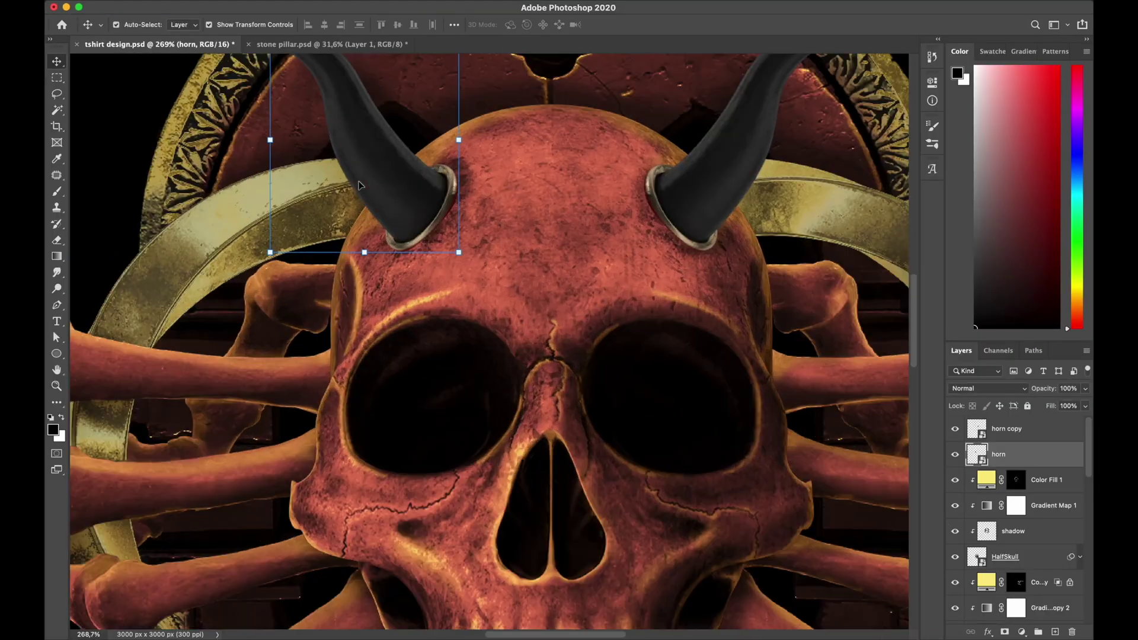
- Duplicate the yellow colour fill, move the copy directly above the horn layer, and switch to the eraser
key(super+j)
key(super+bracketright)
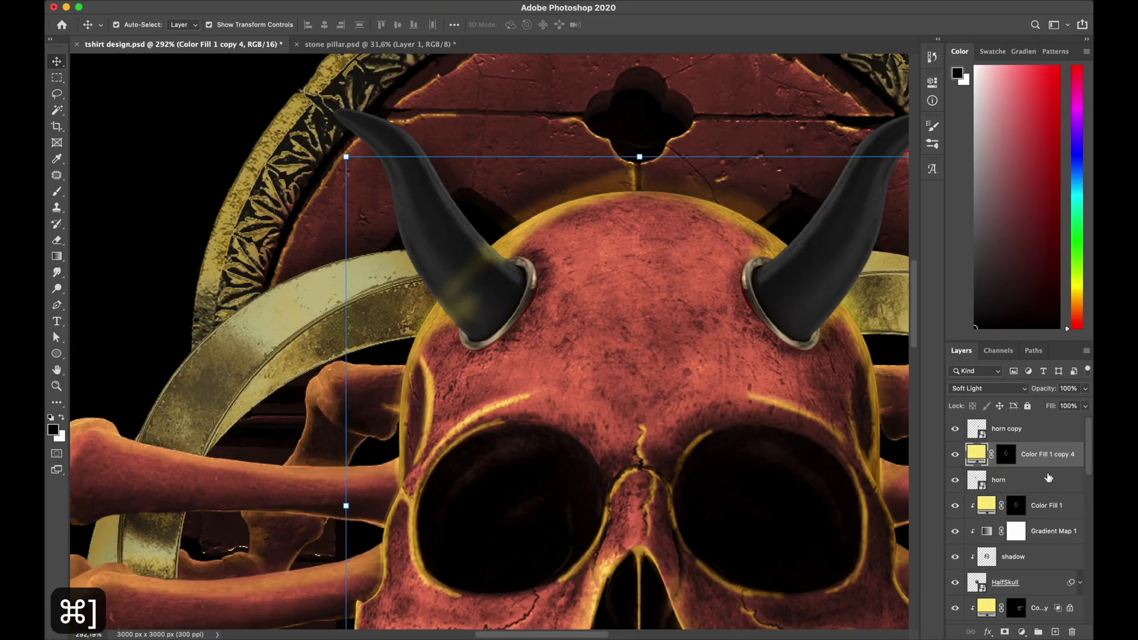
key(e)
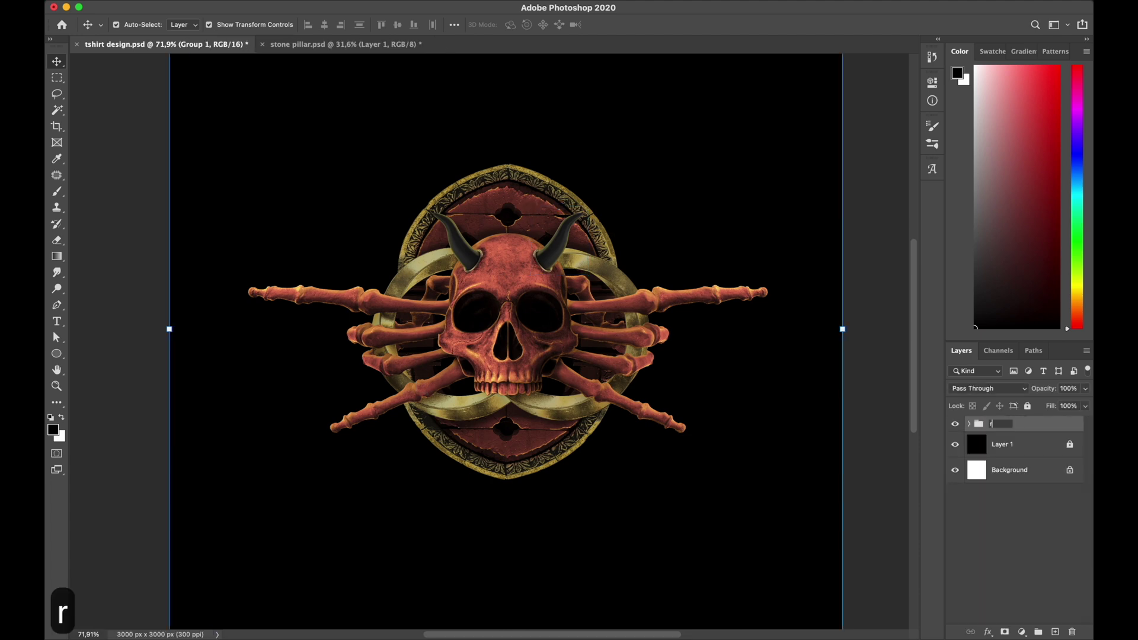
- Duplicate the raw artwork group, hide the original, and convert the copy to a smart object
click(955, 440)
right_click(1001, 424)
click(926, 231)
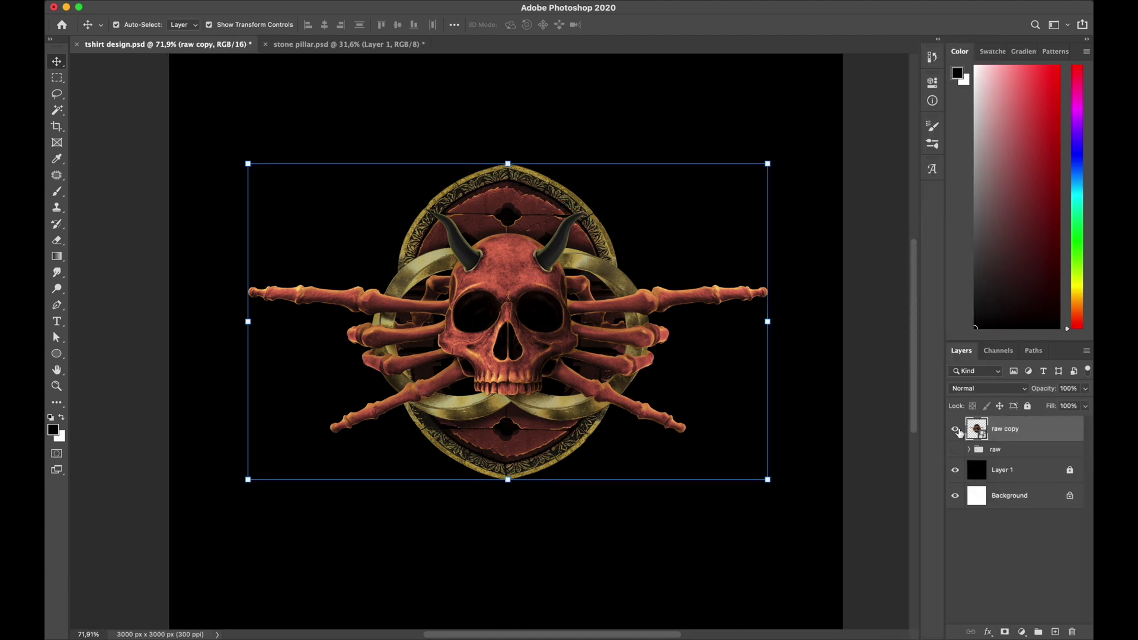
click(863, 324)
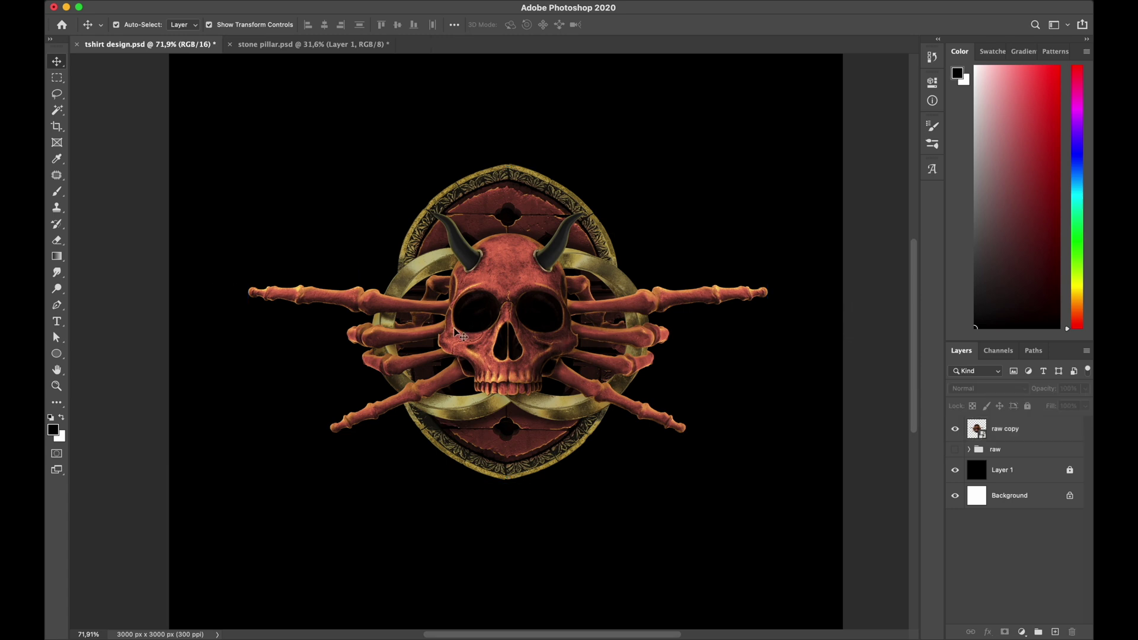
- Open the raw copy layer in the Camera Raw filter and set Temperature to -13 and Tint to +10
scroll(455, 330, up, 4)
scroll(455, 330, down, 1)
scroll(455, 333, up, 1)
scroll(455, 332, right, 2)
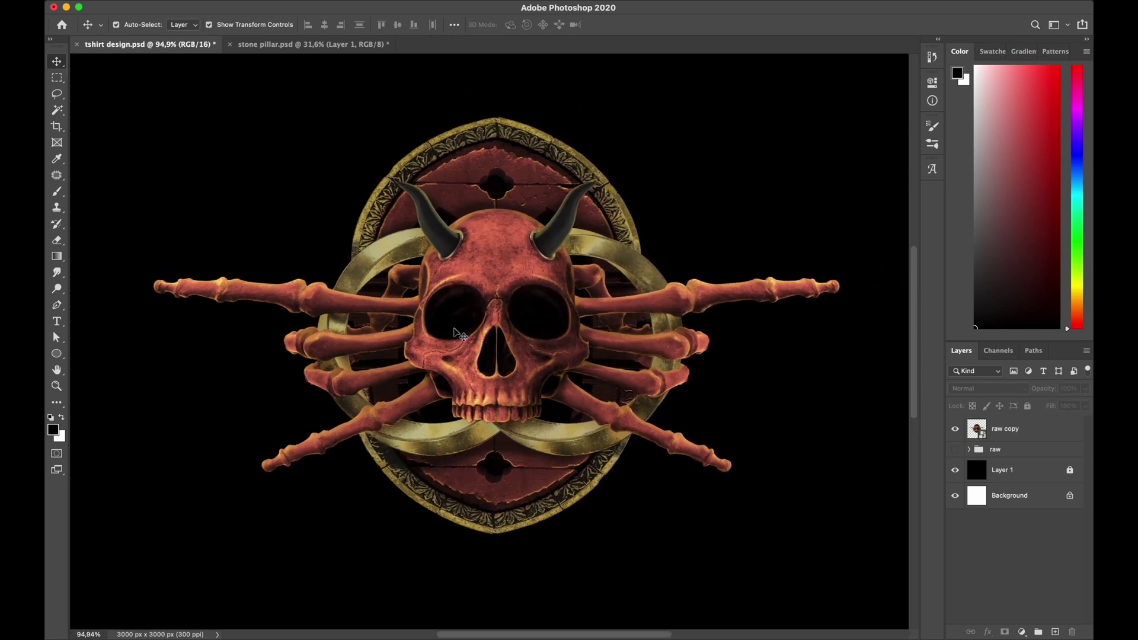
click(332, 0)
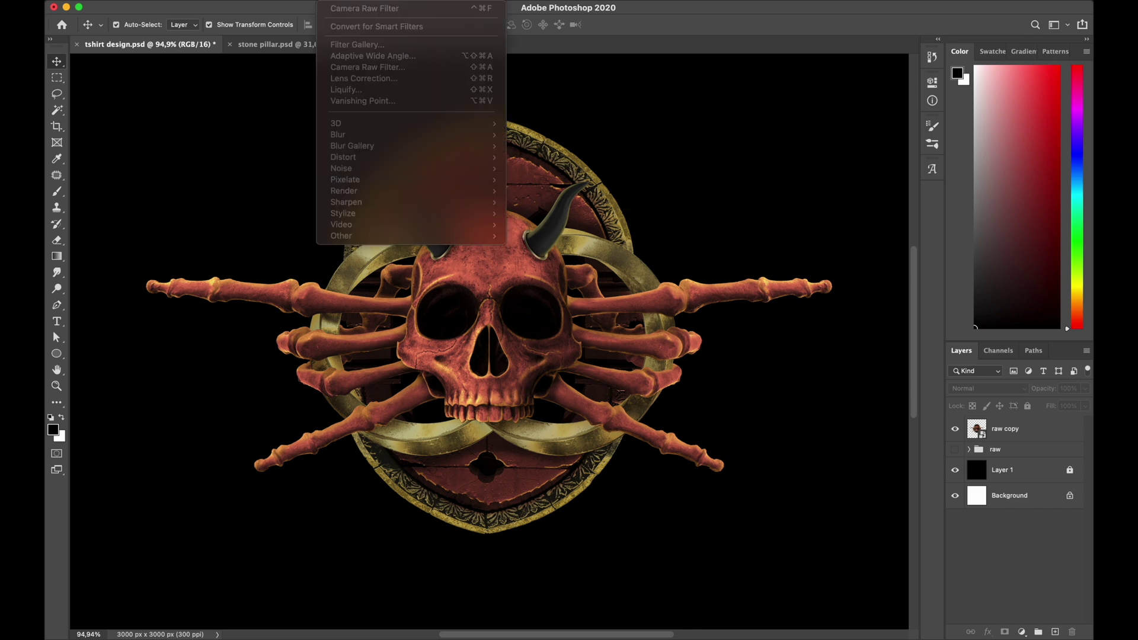
click(1029, 430)
click(1029, 430)
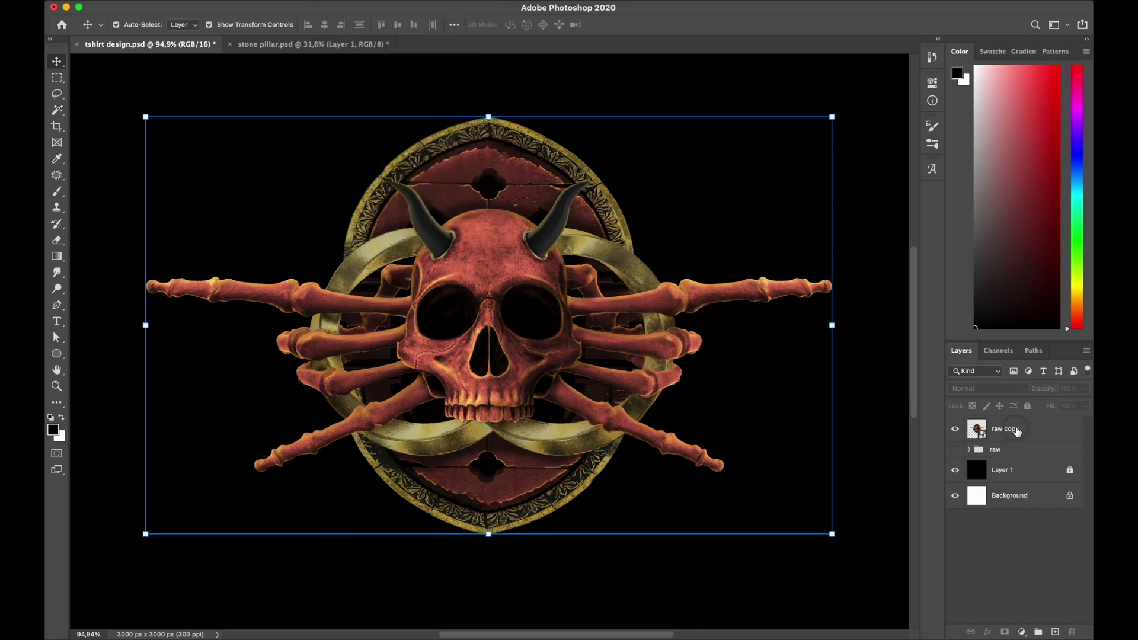
click(330, 0)
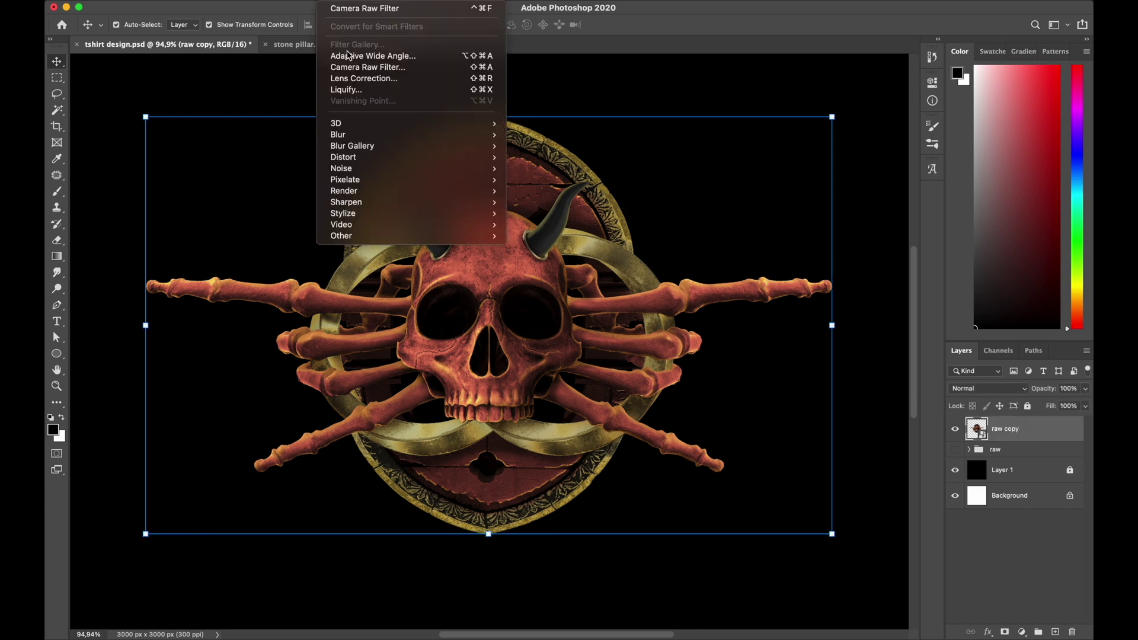
click(353, 67)
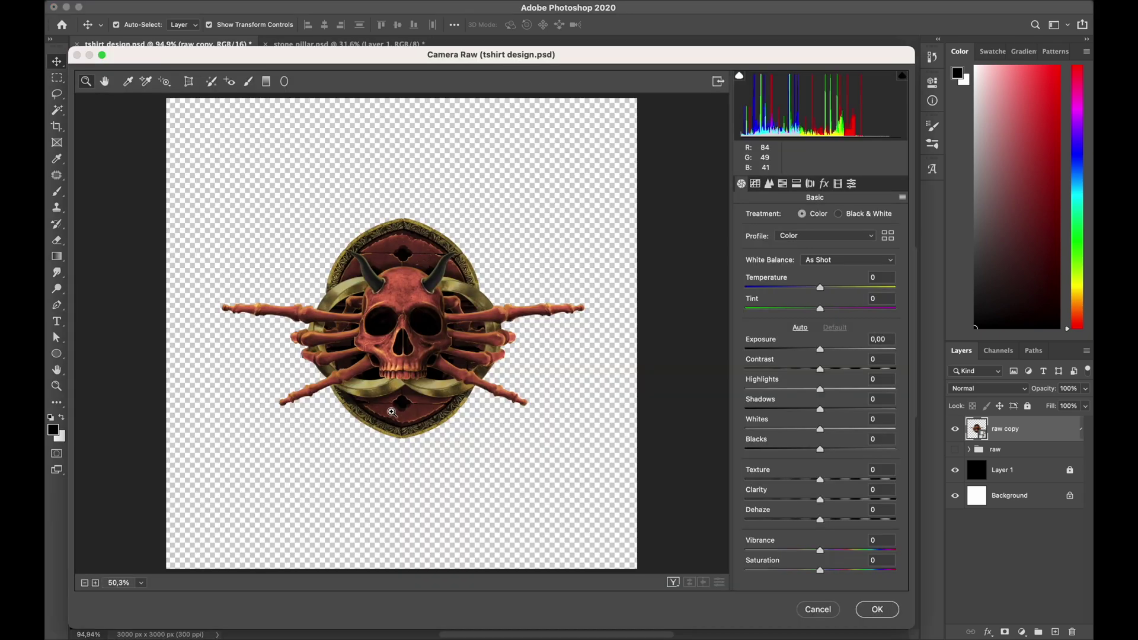
key(super+plus)
key(super+plus)
mouse_move(820, 288)
mouse_down()
mouse_move(810, 287)
mouse_move(827, 309)
mouse_up()
- Set Exposure -0.20, Contrast +14, Highlights +14, Shadows +10, Whites +23, Blacks -8, Texture +25, Clarity +9, Dehaze +12 and Vibrance +16, and apply the filter
drag(820, 349, 831, 370)
mouse_move(820, 390)
mouse_down()
mouse_move(831, 389)
mouse_move(827, 410)
mouse_up()
drag(820, 429, 837, 429)
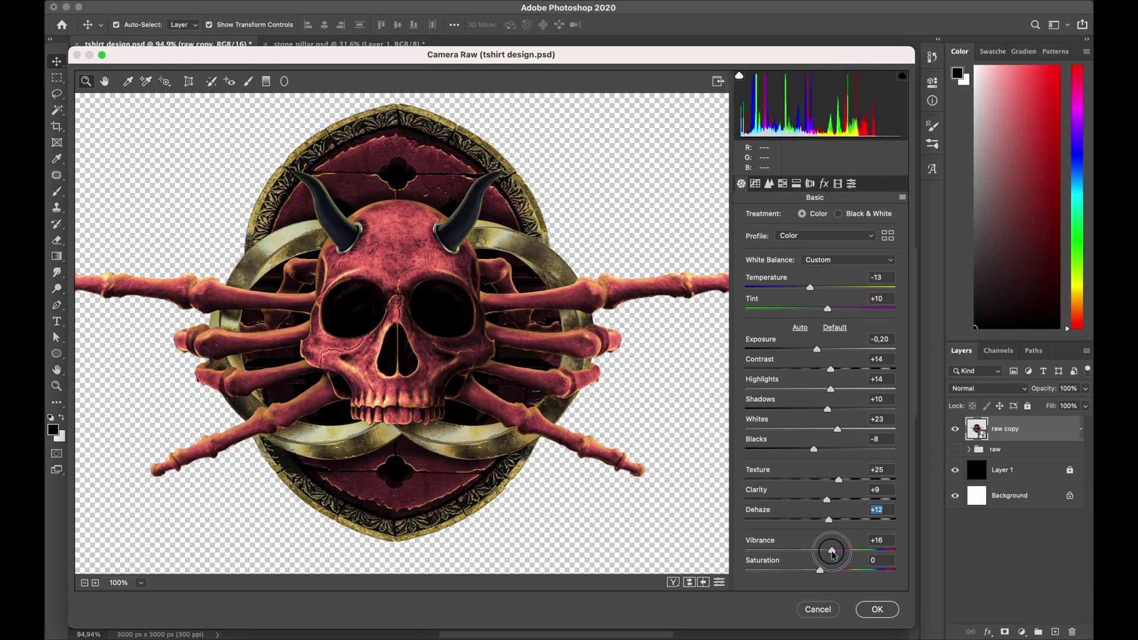
key(Return)
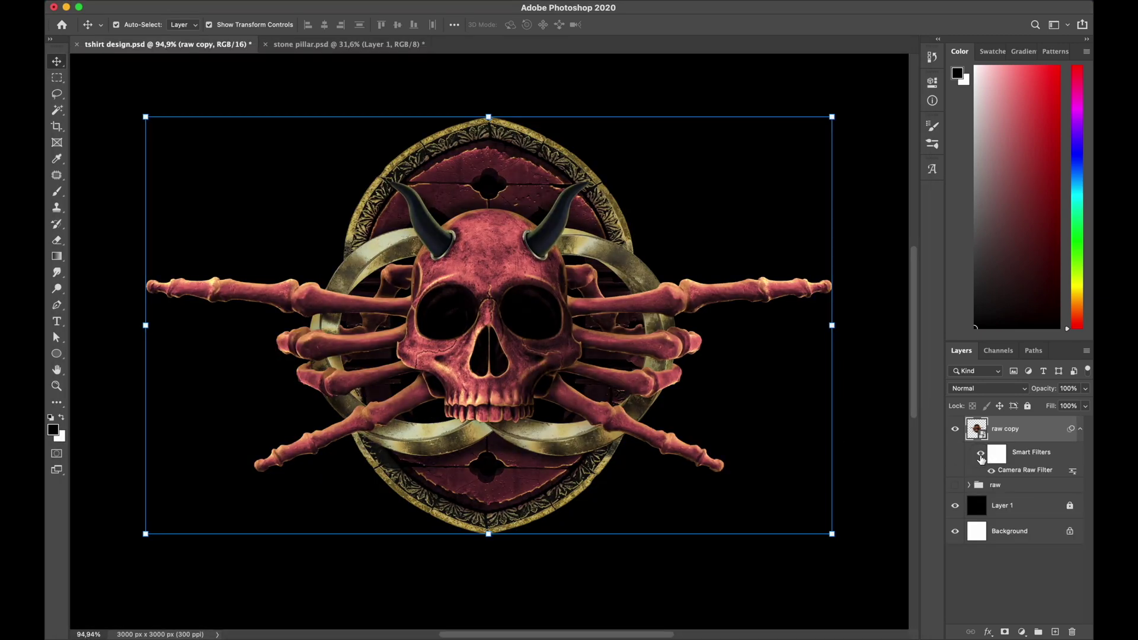
- Open the Add Noise filter for the raw copy layer
scroll(839, 400, down, 5)
click(846, 300)
scroll(490, 336, up, 5)
scroll(490, 336, up, 10)
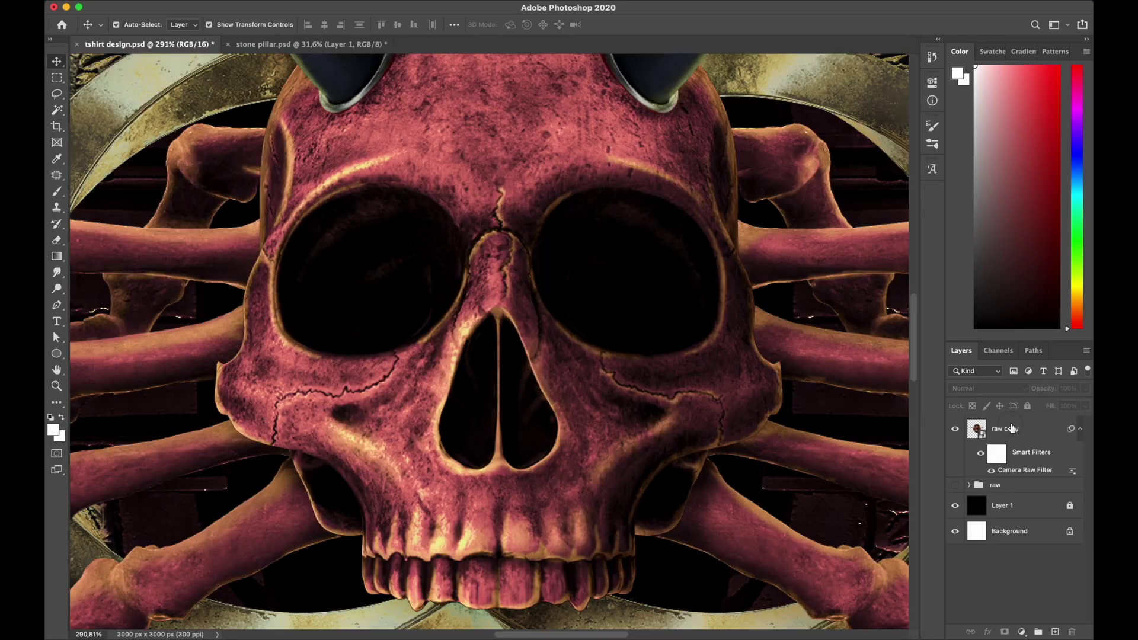
click(1010, 428)
click(329, 3)
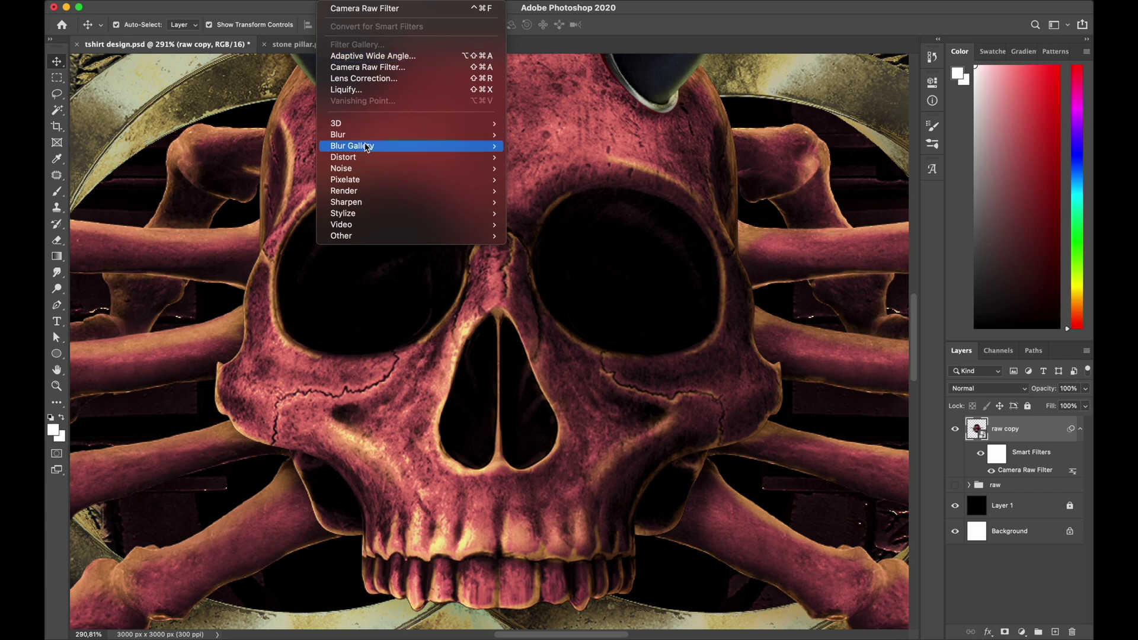
mouse_move(482, 169)
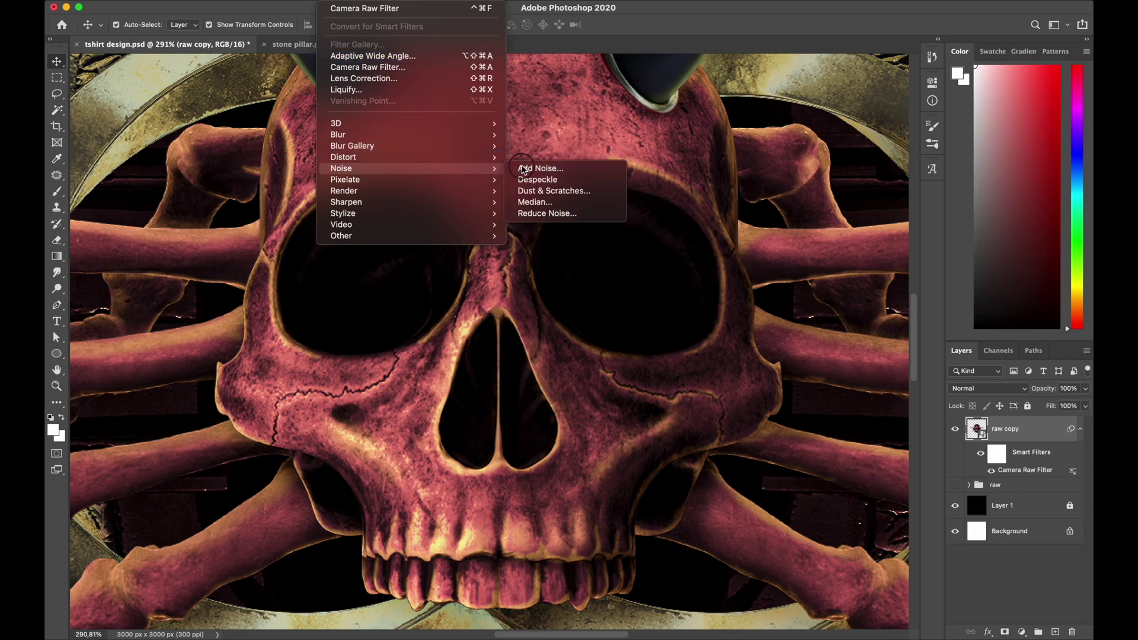
click(524, 169)
- Adjust the noise settings while previewing the skull, apply the noise to the artwork, and deselect the layer
click(503, 270)
click(503, 271)
drag(493, 171, 574, 271)
click(574, 271)
click(575, 271)
click(575, 272)
mouse_move(521, 221)
mouse_down()
mouse_move(594, 236)
mouse_move(528, 230)
mouse_up()
drag(481, 309, 482, 309)
click(627, 144)
scroll(525, 252, down, 4)
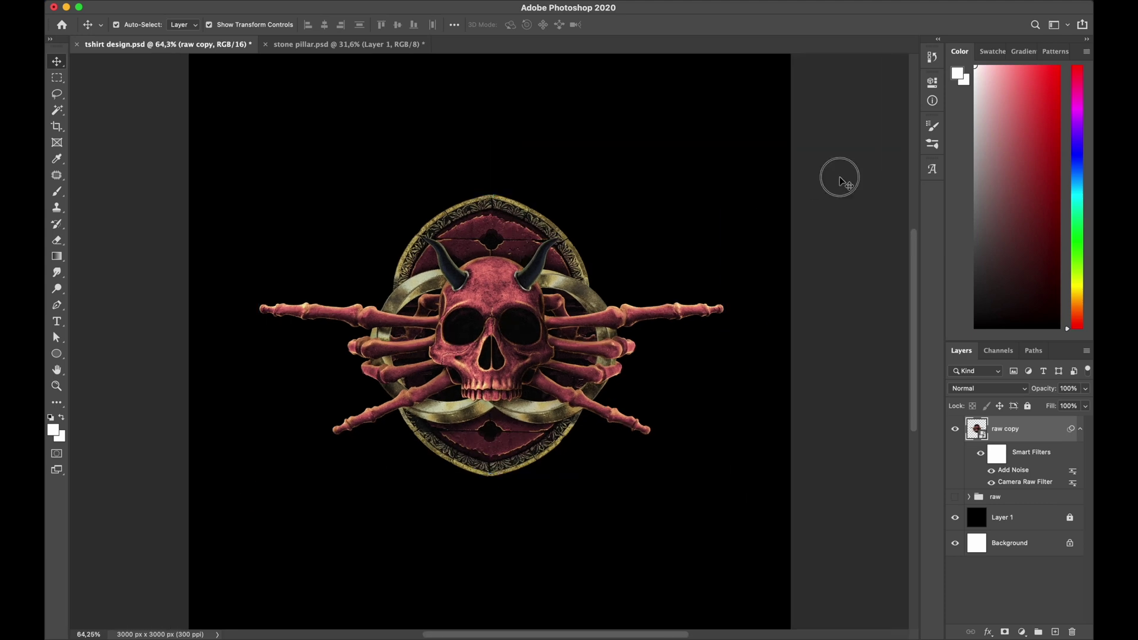
click(841, 179)
- Place the white tittle lettering above the artwork and scale it down around its centre to about half size
scroll(841, 179, down, 3)
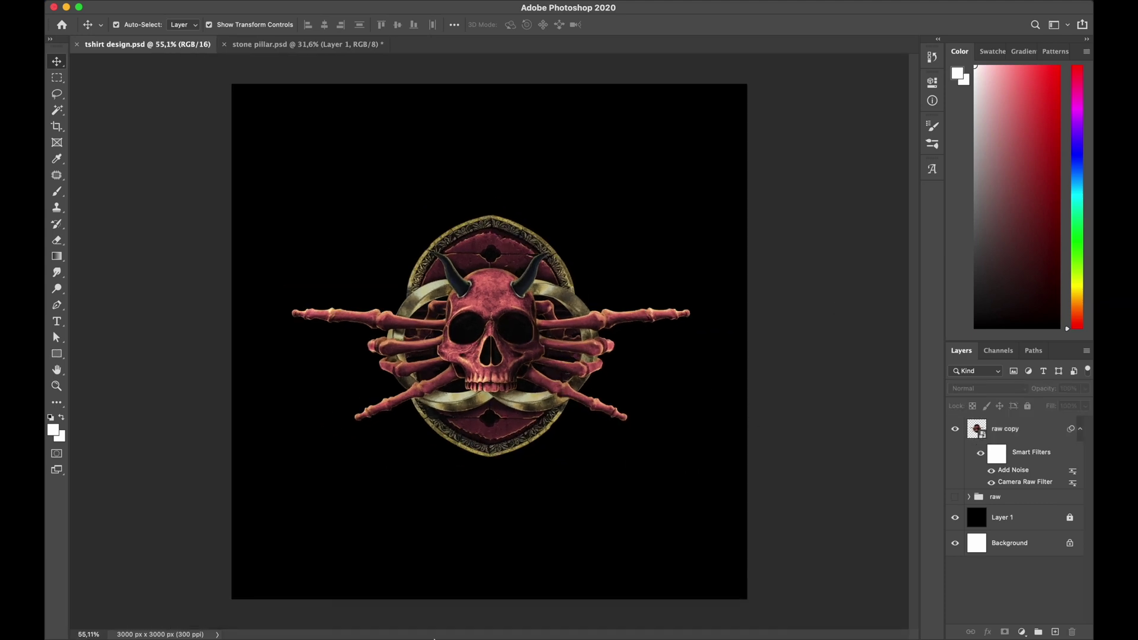
click(321, 615)
drag(417, 556, 417, 555)
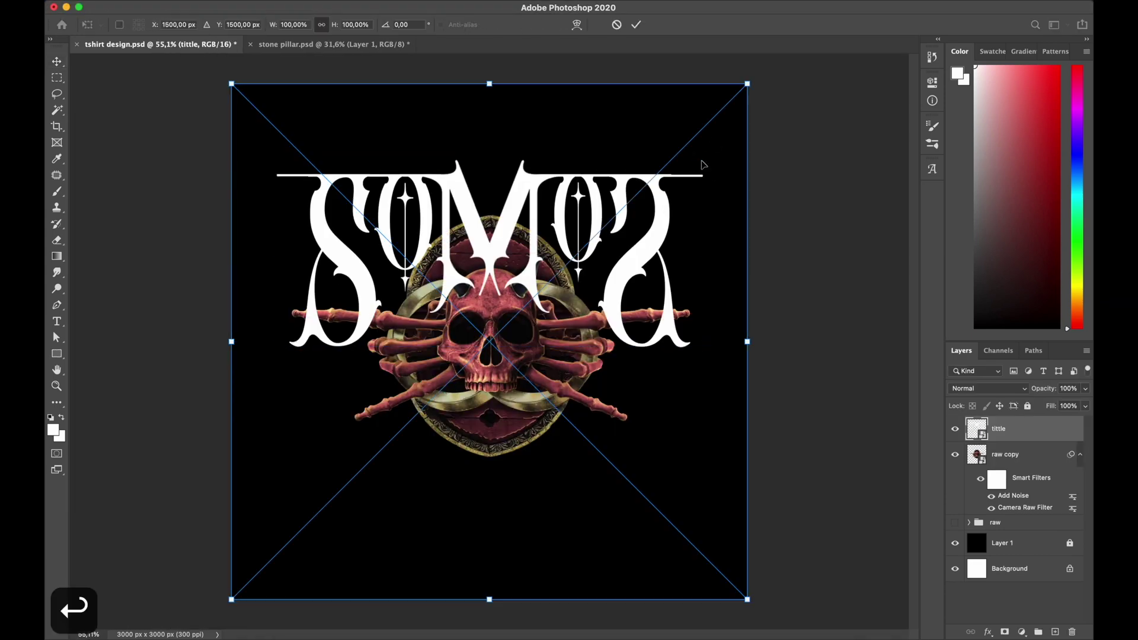
drag(747, 84, 621, 178)
key(Return)
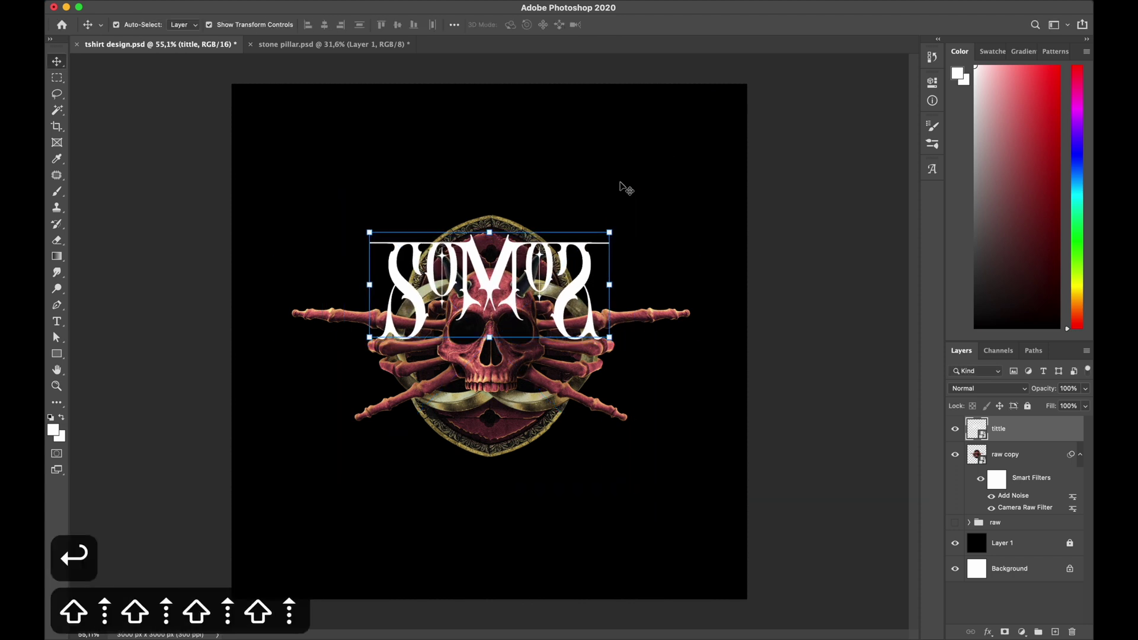
- Nudge the tittle lettering up over the skull's horns and centre it horizontally on the artwork
key(shift+Up)
key(shift+Up)
key(shift+Up)
key(shift+Up)
key(shift+Up)
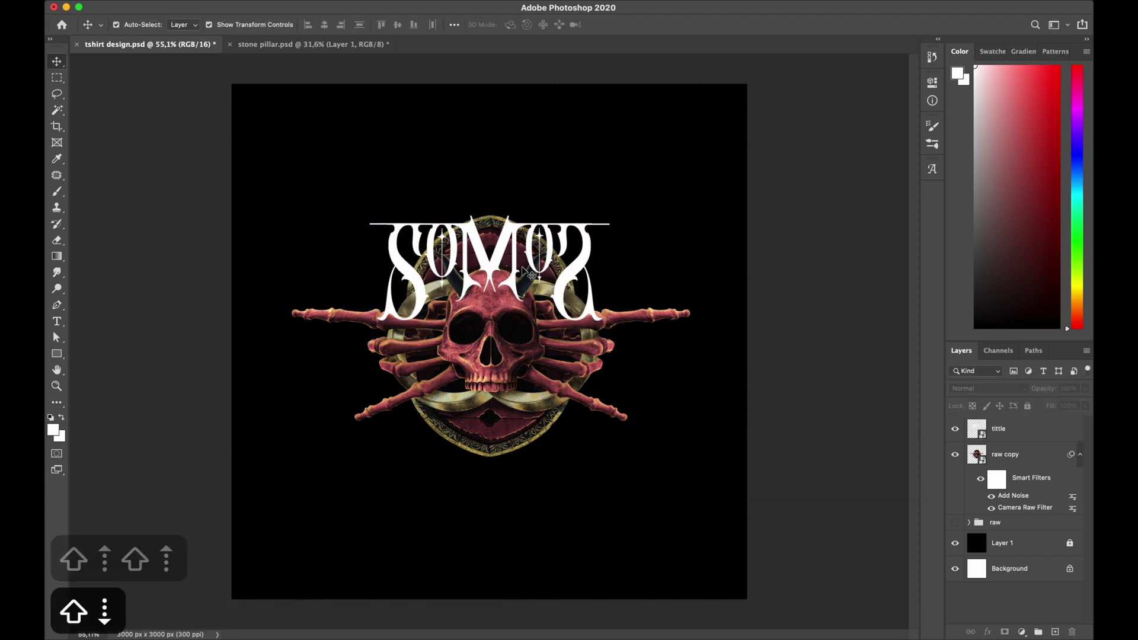
scroll(551, 274, up, 3)
key(ctrl+t)
drag(490, 522, 491, 542)
key(ctrl+z)
key(shift+Up)
key(shift+Up)
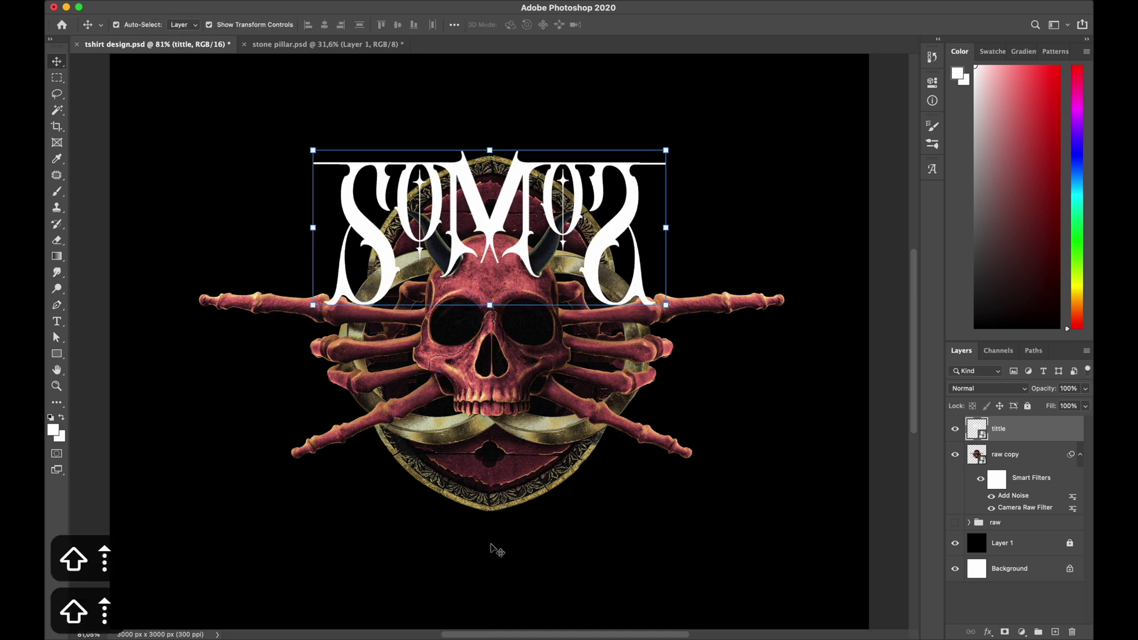
key(shift+Right)
key(Left)
- Rasterize the tittle layer and warp its lower corners downward so the lettering's lower edge arches over the skull
key(ctrl+t)
click(577, 25)
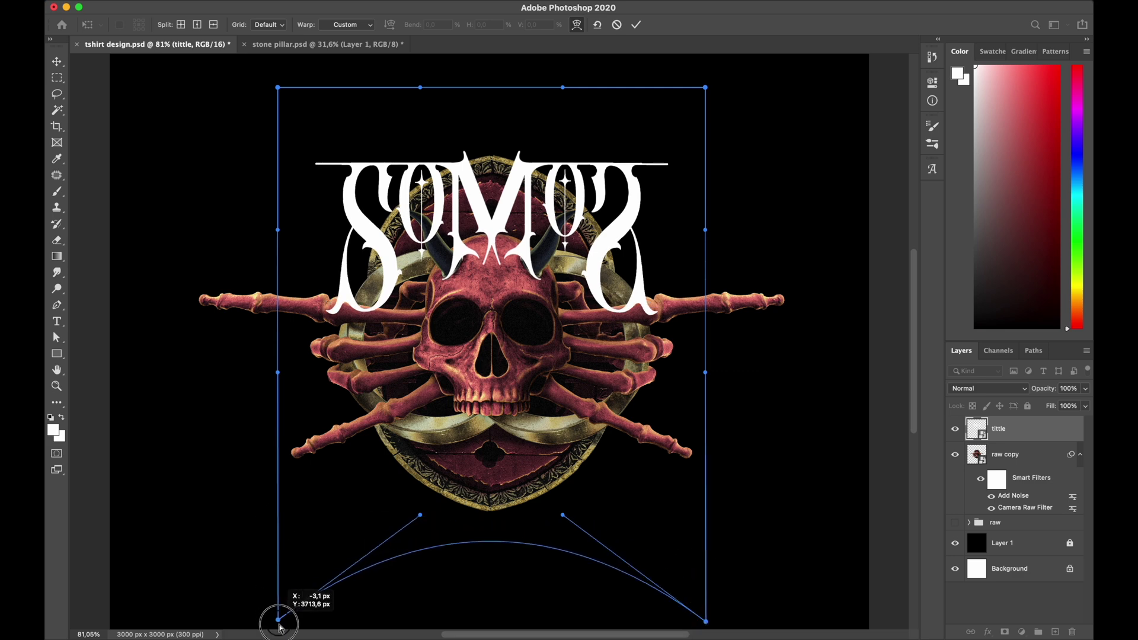
drag(278, 622, 276, 587)
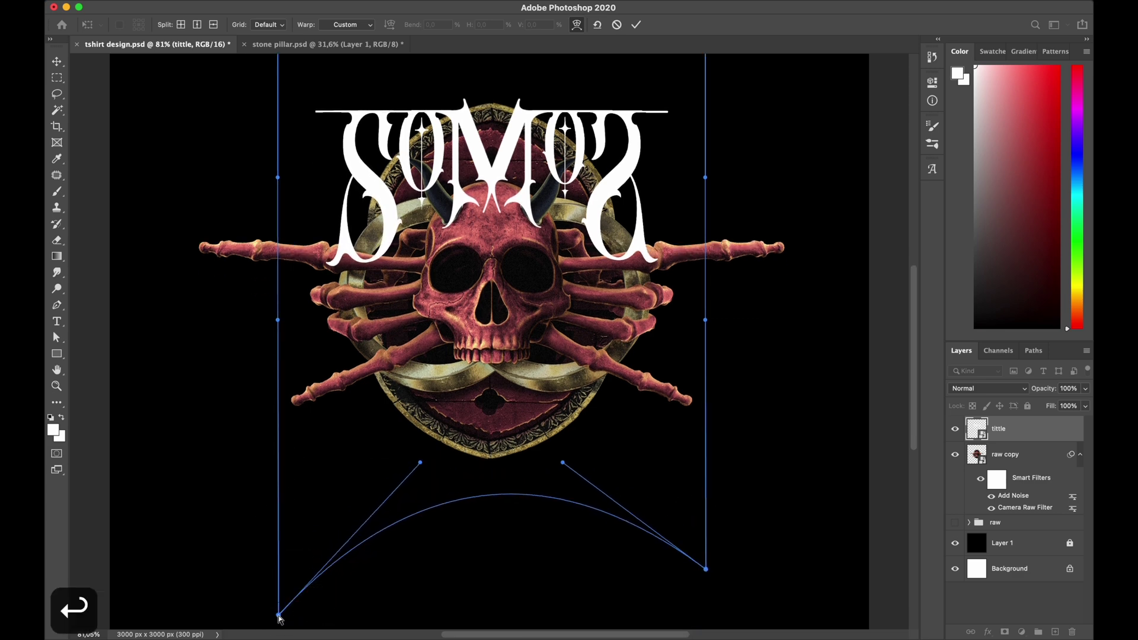
key(Return)
key(ctrl+0)
right_click(1017, 431)
click(937, 264)
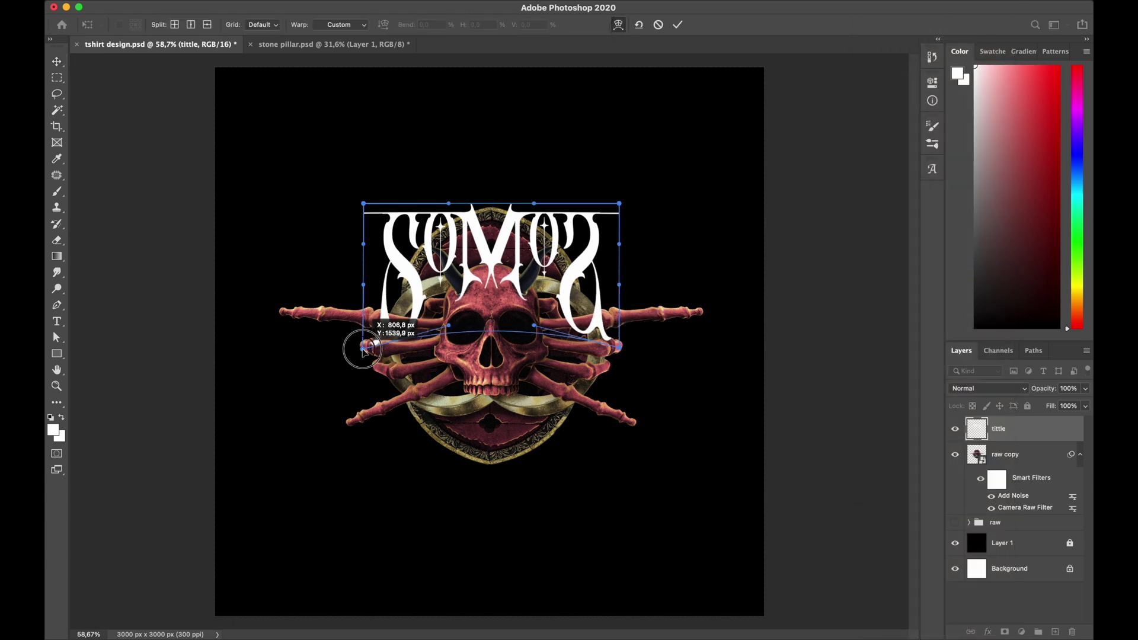
key(Return)
- Scale the warped lettering down slightly and nudge it up to fit across the upper part of the stone frame
drag(619, 203, 608, 208)
key(shift+Up)
click(630, 200)
scroll(523, 287, up, 6)
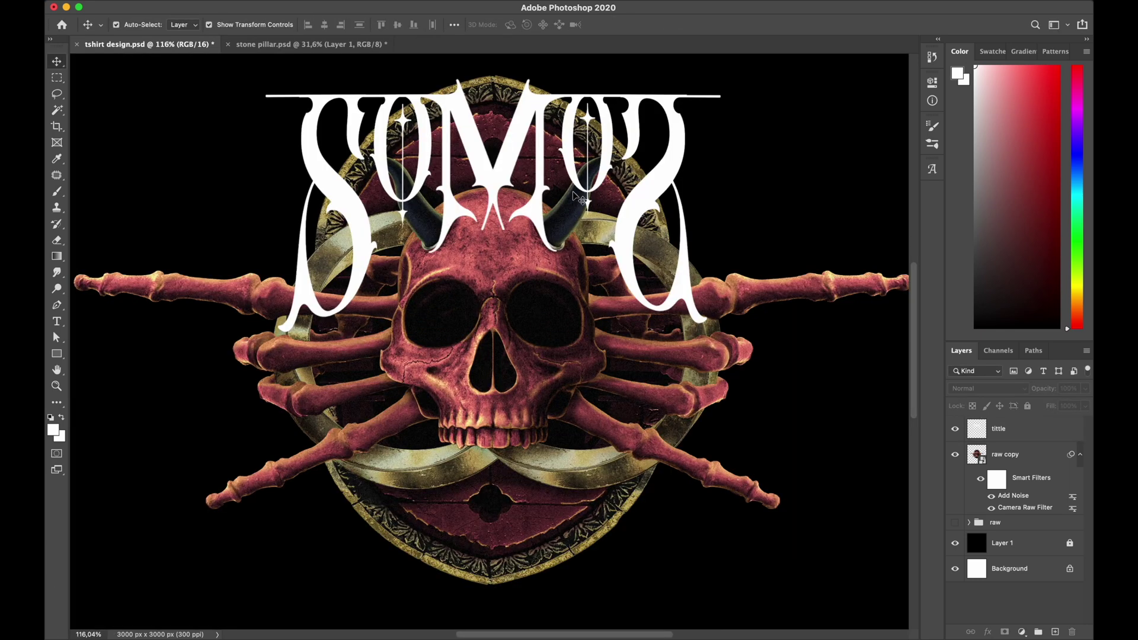
scroll(525, 286, up, 1)
click(677, 154)
key(Return)
- Add a layer mask to the tittle layer, lower its fill to 43%, and erase the lettering where it crosses the left horn
click(1005, 632)
scroll(462, 246, up, 5)
drag(1086, 406, 1048, 423)
scroll(285, 122, up, 8)
key(e)
mouse_move(371, 177)
mouse_down()
mouse_move(451, 195)
mouse_move(452, 252)
mouse_up()
scroll(439, 267, down, 4)
scroll(450, 296, up, 2)
drag(419, 389, 421, 290)
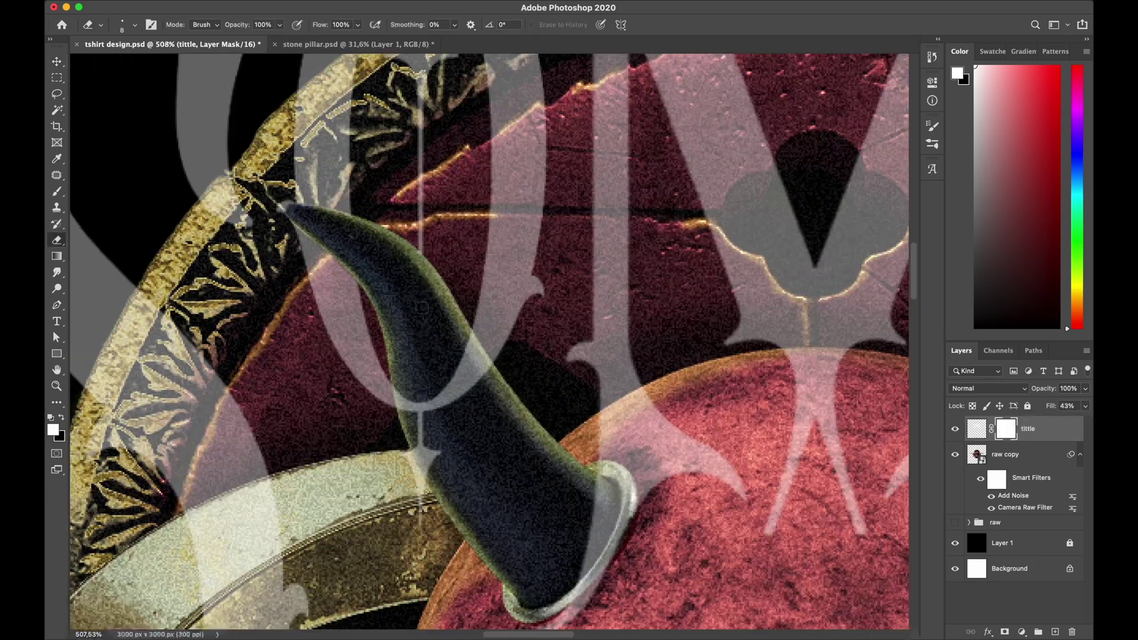
- Erase more of the lettering on the tittle mask around the horns so they weave through the letters
scroll(439, 302, down, 5)
scroll(623, 332, up, 7)
scroll(652, 178, up, 2)
drag(632, 175, 560, 247)
scroll(462, 238, down, 1)
drag(460, 233, 457, 429)
scroll(490, 316, down, 8)
- Lower the tittle layer's fill to 35%, outline the skull's forehead with the Pen tool, and clear that area from the mask
mouse_move(1086, 407)
mouse_down()
mouse_move(1085, 423)
mouse_move(1044, 423)
mouse_up()
scroll(356, 403, up, 4)
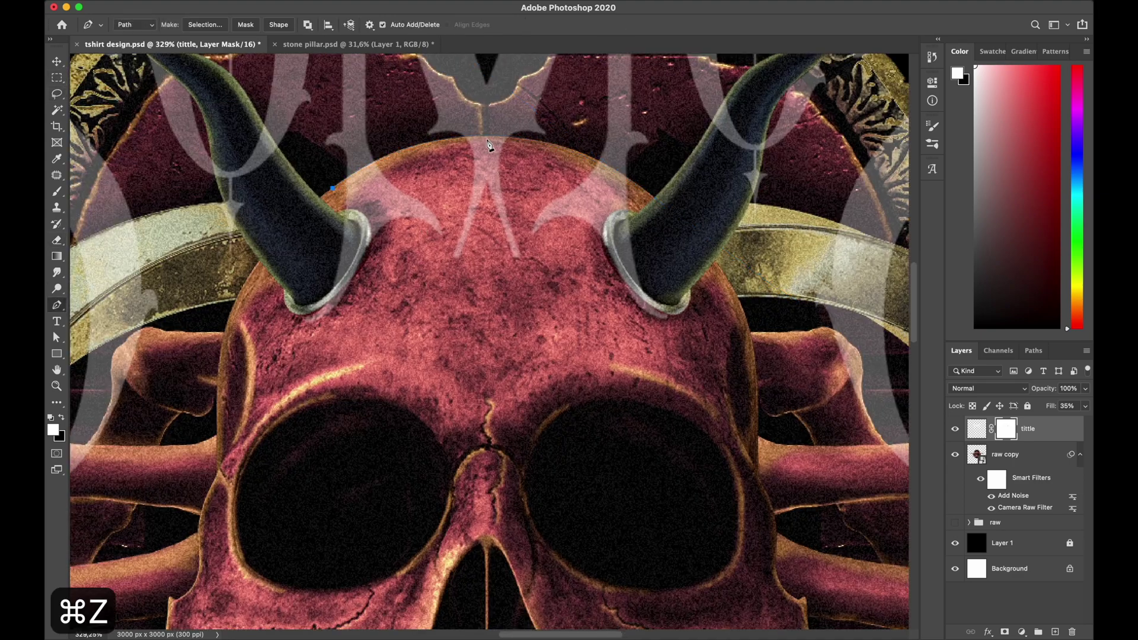
key(BackSpace)
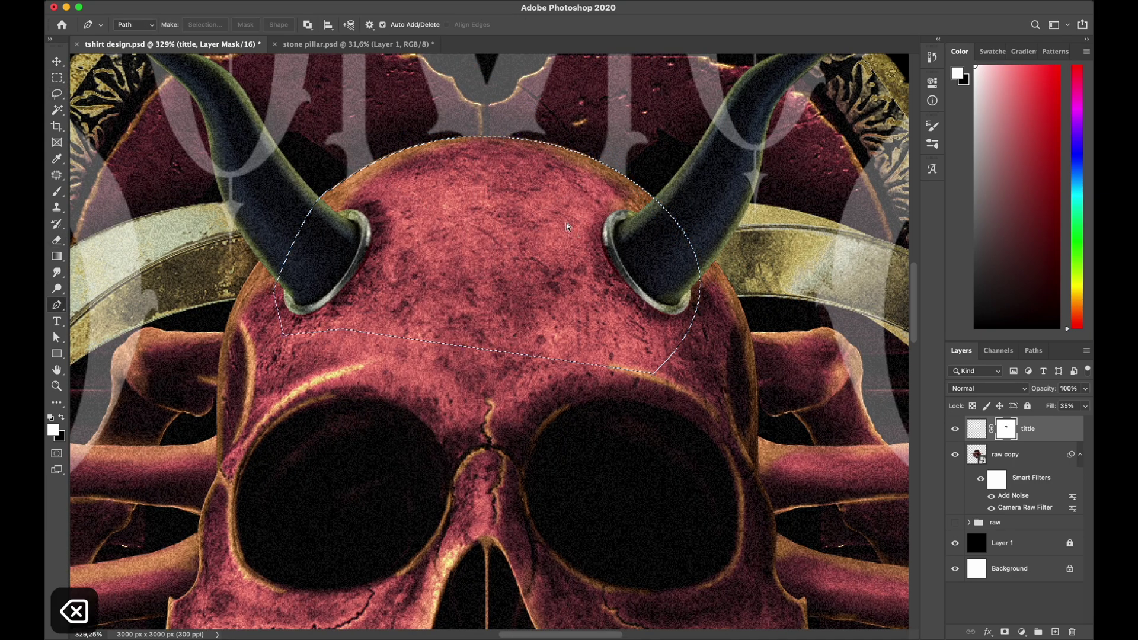
scroll(351, 141, up, 3)
key(super+d)
- Finish masking the lettering around the horns, restore the tittle layer's fill to 100%, and deselect the layer
scroll(217, 199, down, 5)
scroll(420, 270, up, 3)
right_click(420, 271)
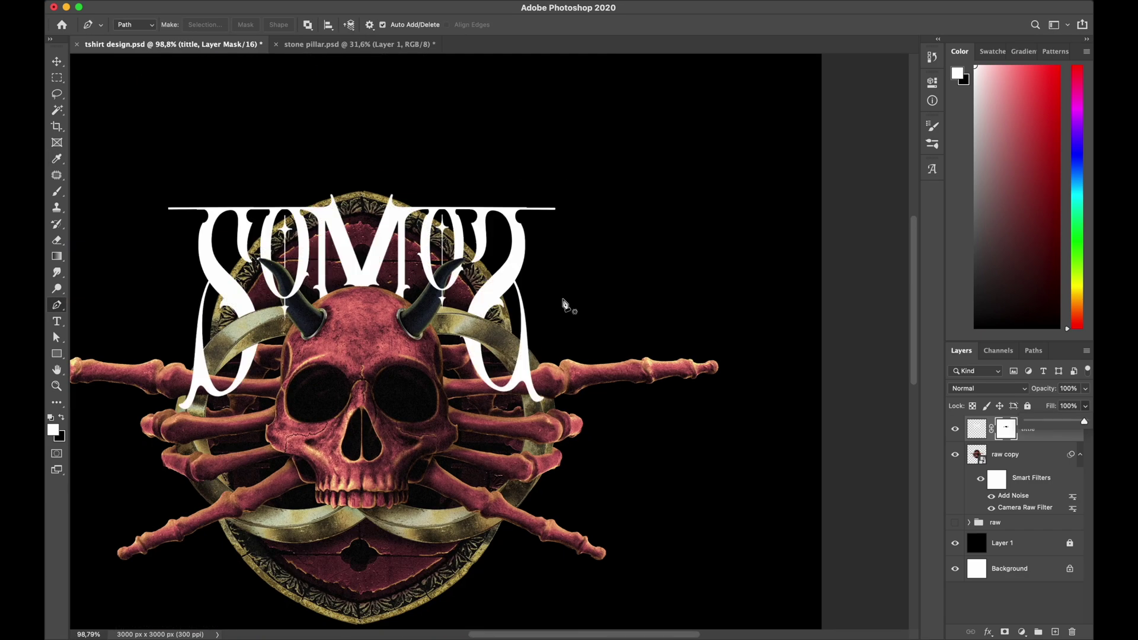
scroll(565, 306, down, 4)
key(v)
click(841, 314)
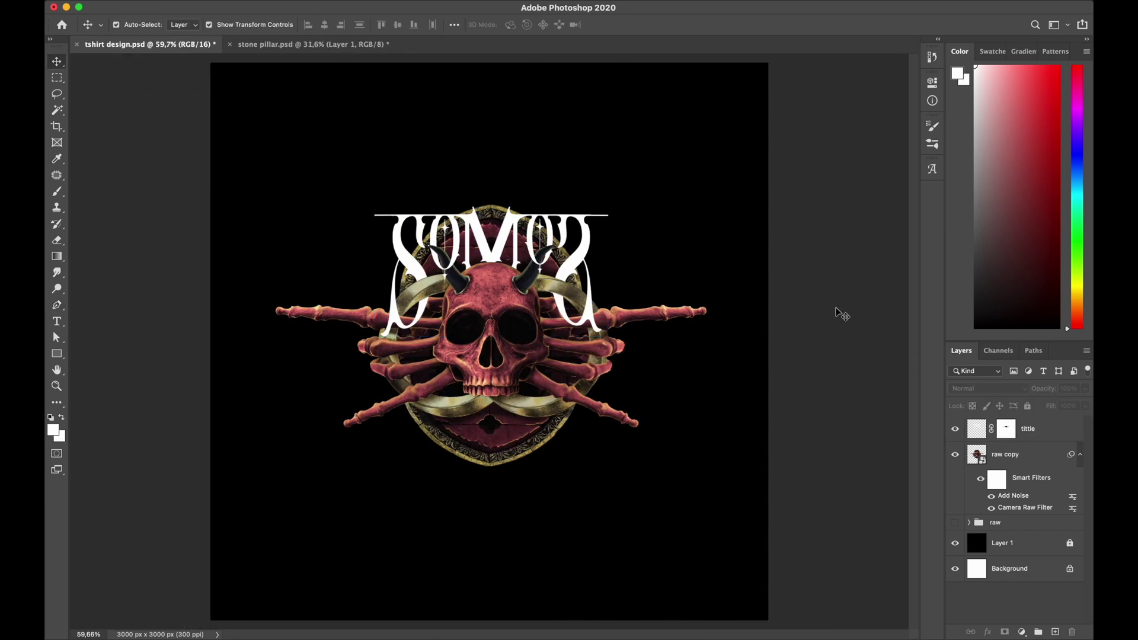
- Style the tittle layer with a reversed linear gold Gradient Overlay at 94° and 82% scale, plus Bevel & Emboss
scroll(489, 347, up, 5)
click(1037, 434)
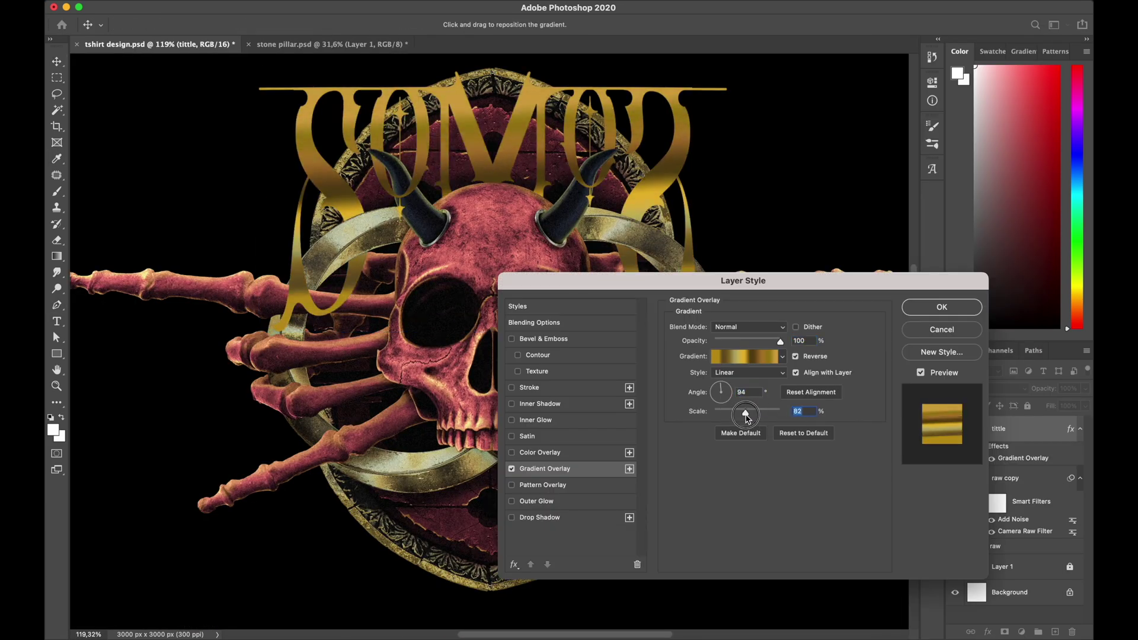
click(557, 339)
drag(731, 356, 730, 384)
drag(728, 359, 733, 358)
drag(753, 508, 762, 509)
click(807, 491)
drag(753, 539, 749, 539)
key(Return)
- Step back through the style changes and reapply Bevel & Emboss alongside the tittle layer's gold Gradient Overlay
key(super+z)
key(super+z)
key(super+z)
key(shift+super+z)
right_click(981, 432)
double_click(1057, 437)
click(557, 339)
click(946, 308)
double_click(1057, 437)
click(557, 451)
click(946, 307)
scroll(489, 344, down, 5)
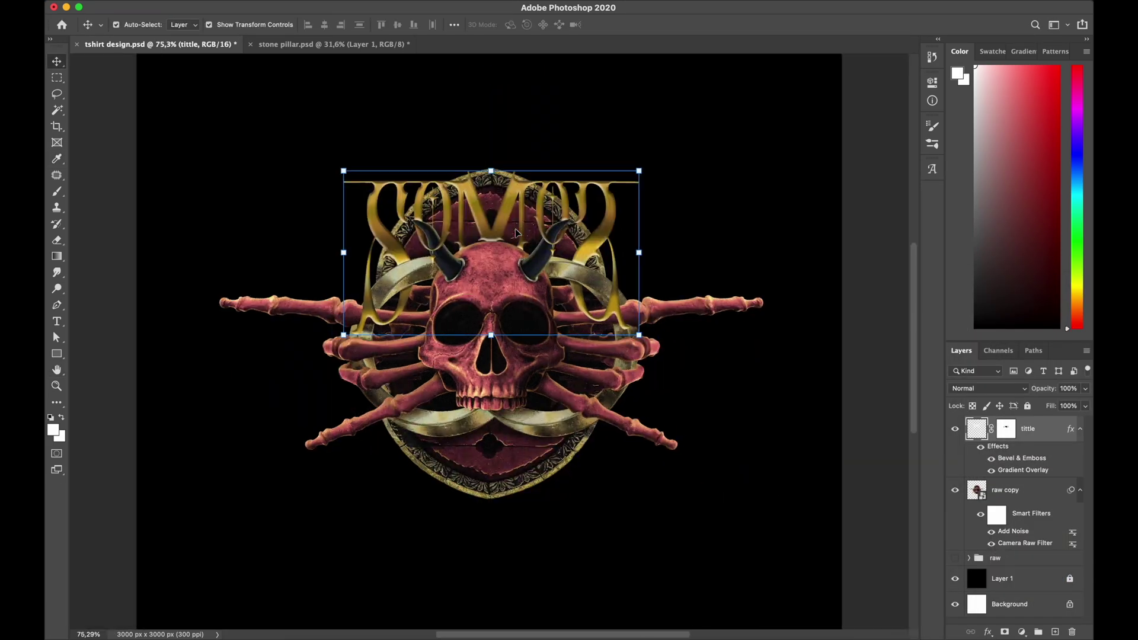
scroll(454, 283, up, 8)
click(1006, 429)
key(e)
scroll(361, 284, down, 6)
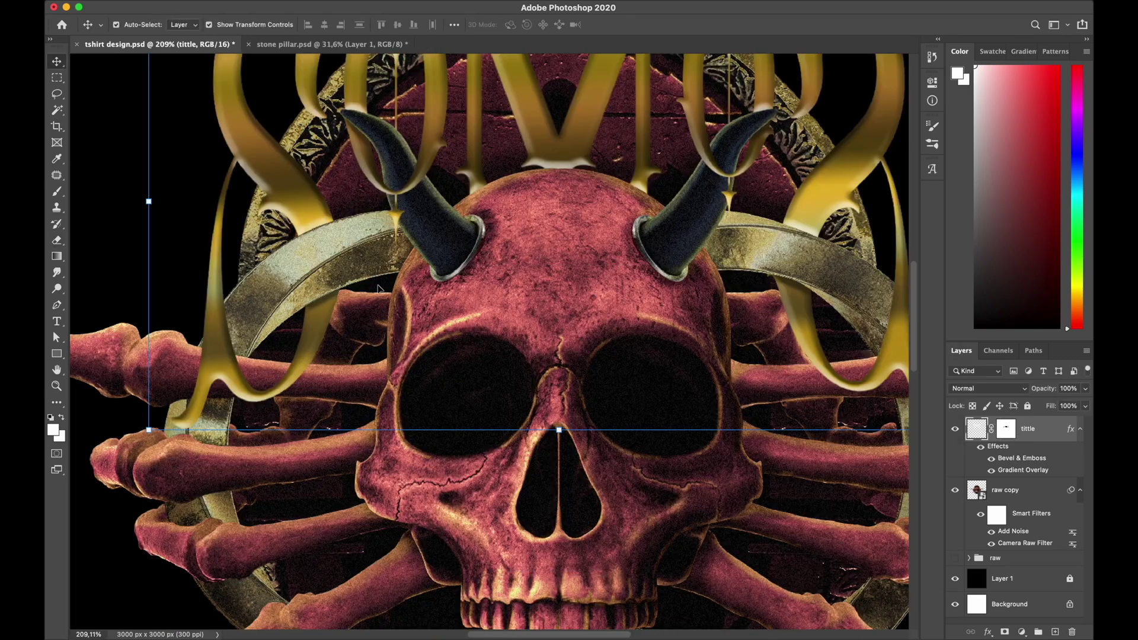
- Place the white concrete wall texture above the tittle layer and scale it down to cover the lettering
key(super+0)
key(Return)
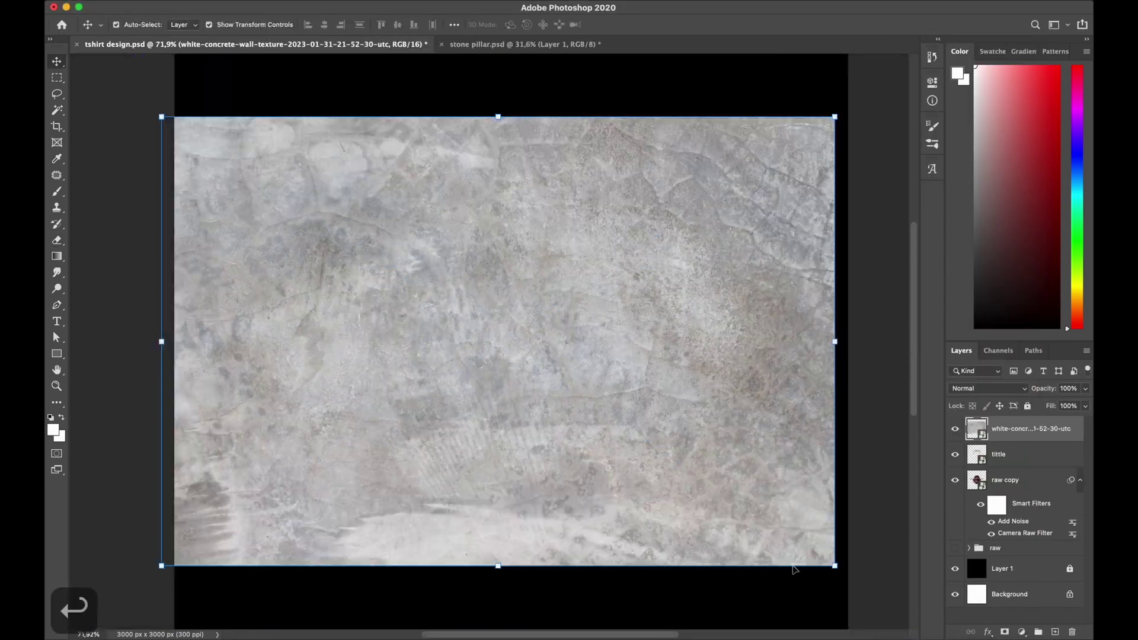
scroll(688, 486, down, 3)
drag(735, 498, 634, 432)
key(Return)
- Clip the concrete texture to the tittle layer, reposition it over the lettering, and change its blend mode
alt+click(1029, 441)
drag(640, 194, 667, 177)
scroll(504, 285, up, 8)
click(988, 389)
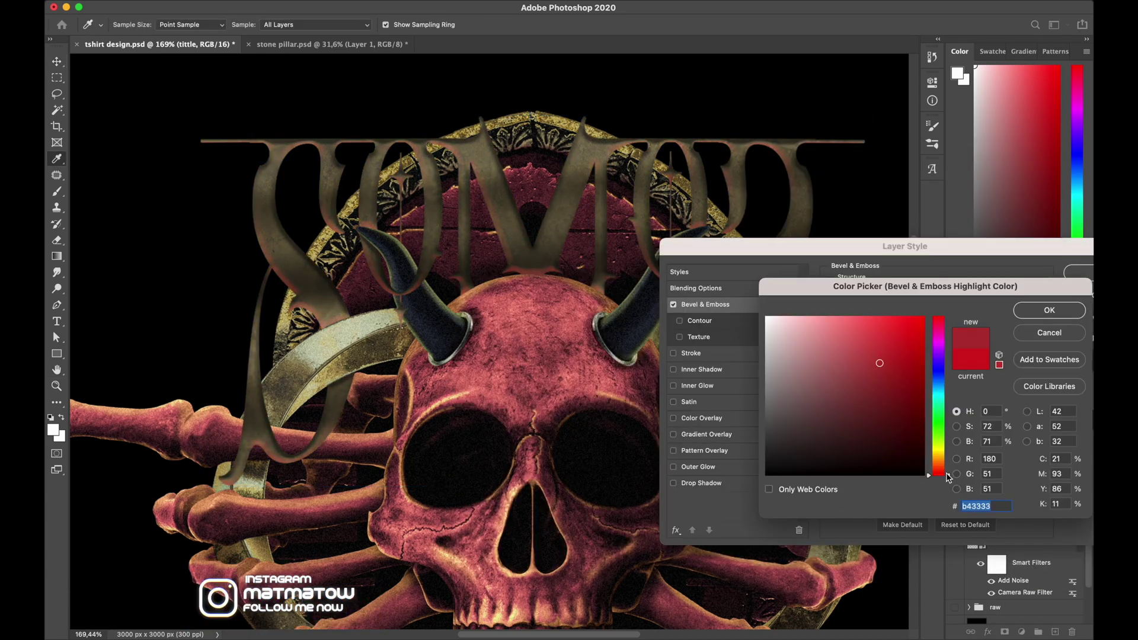
- Give the lettering's Bevel & Emboss a red highlight, 13 px size and 438% depth, and colorize it at hue 40, saturation 30, lightness +8
drag(948, 477, 949, 471)
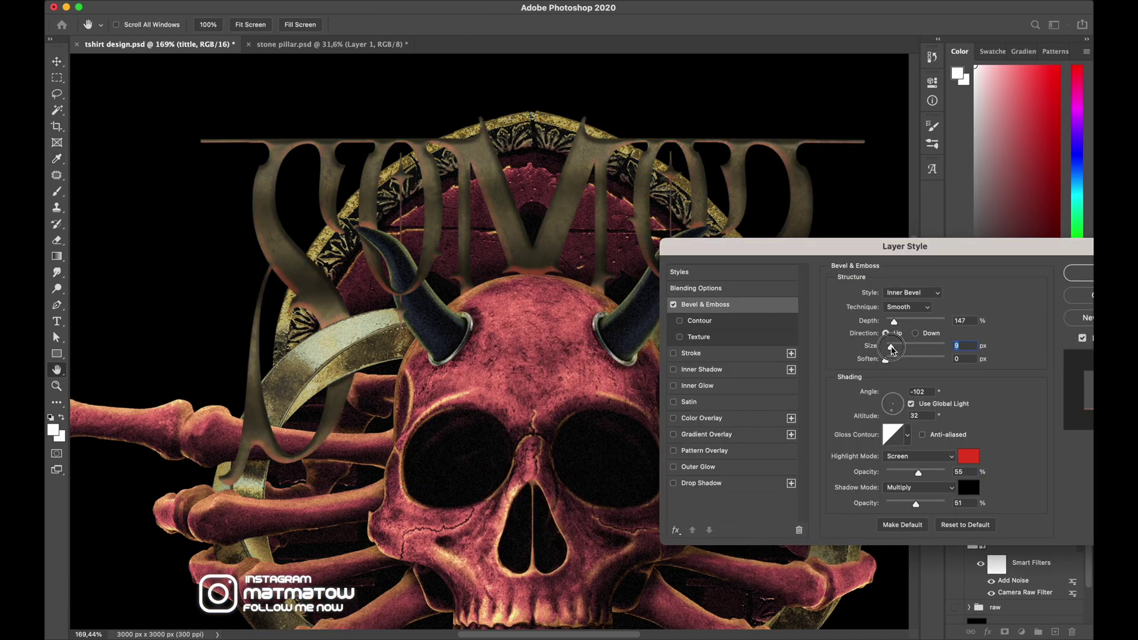
drag(890, 339, 901, 323)
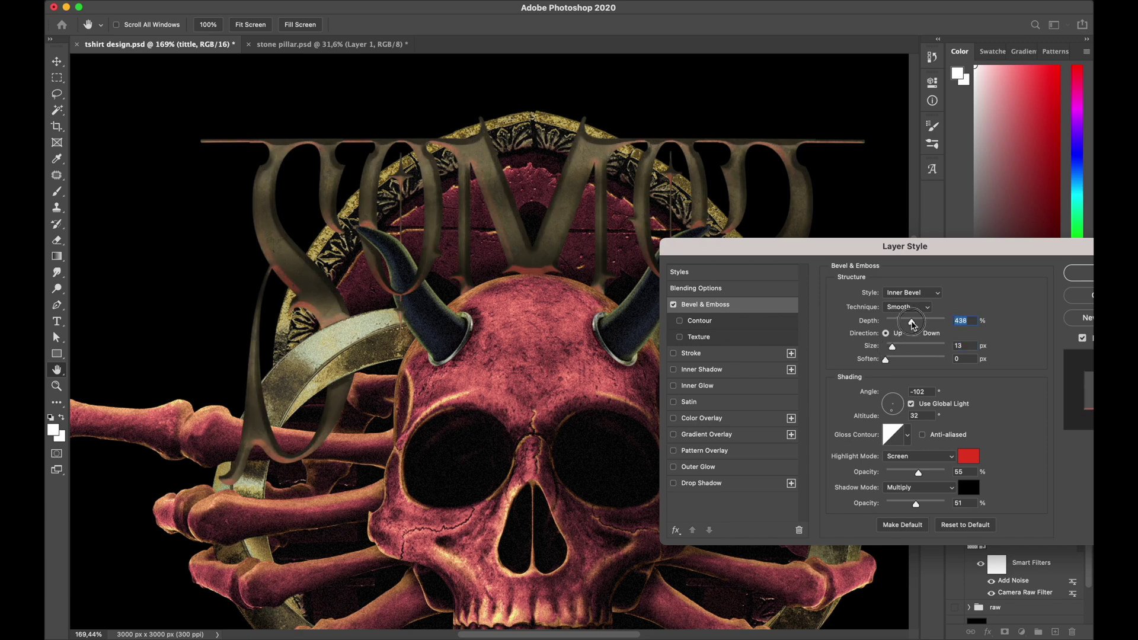
key(super+u)
click(799, 237)
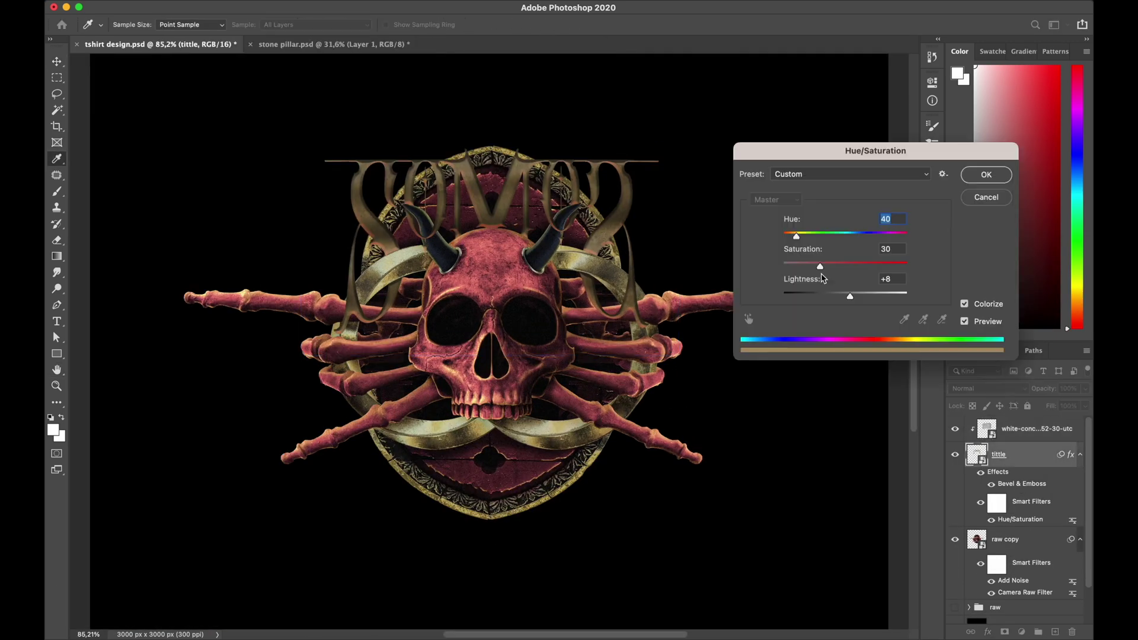
key(Return)
- Name the new layer shadow text, clip it to raw copy in Soft Light mode, and set up a black brush with 23% flow
text(text)
key(Return)
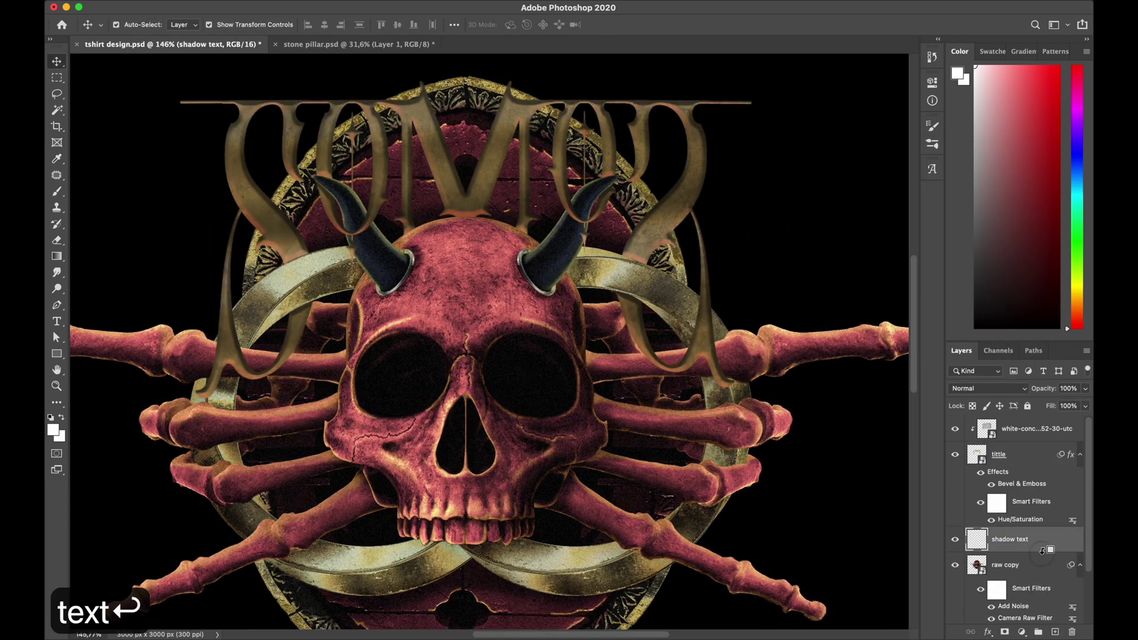
key(b)
click(408, 24)
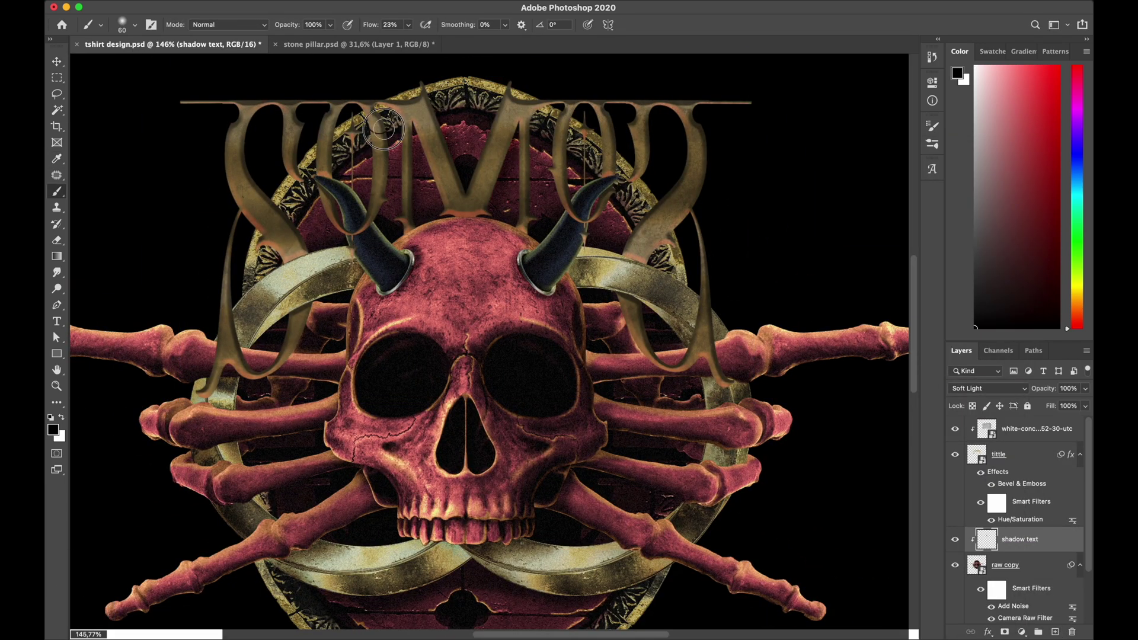
scroll(285, 237, up, 5)
- Add the text PRIMITIVE DISTORTION in the DEATH CROW font below the stone frame and enlarge it
scroll(481, 222, up, 4)
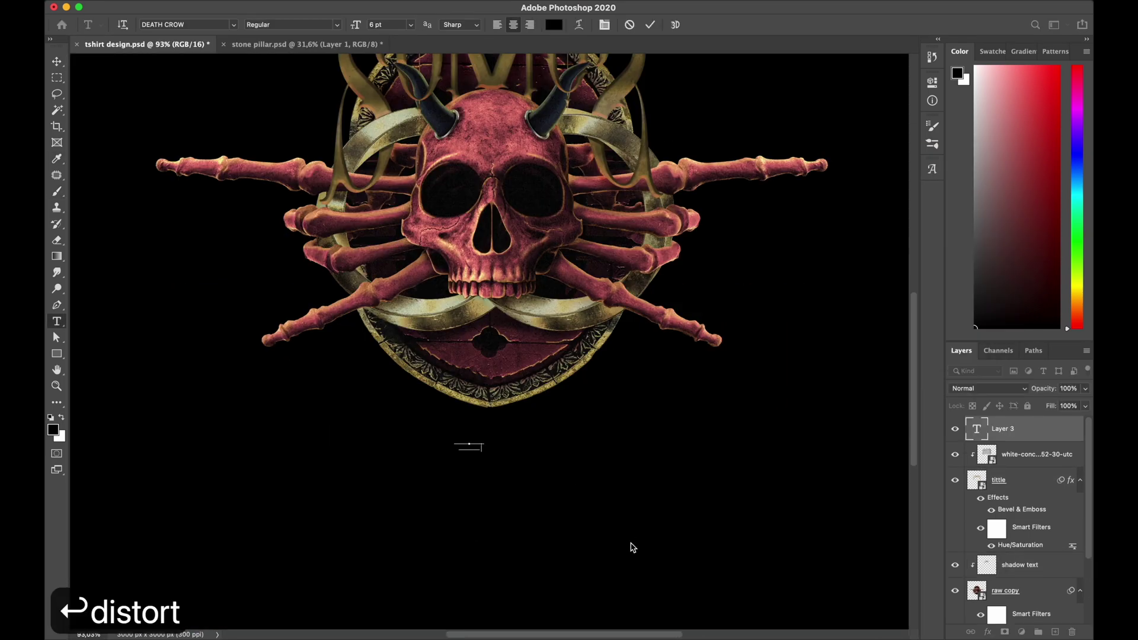
key(ctrl+t)
drag(486, 433, 543, 409)
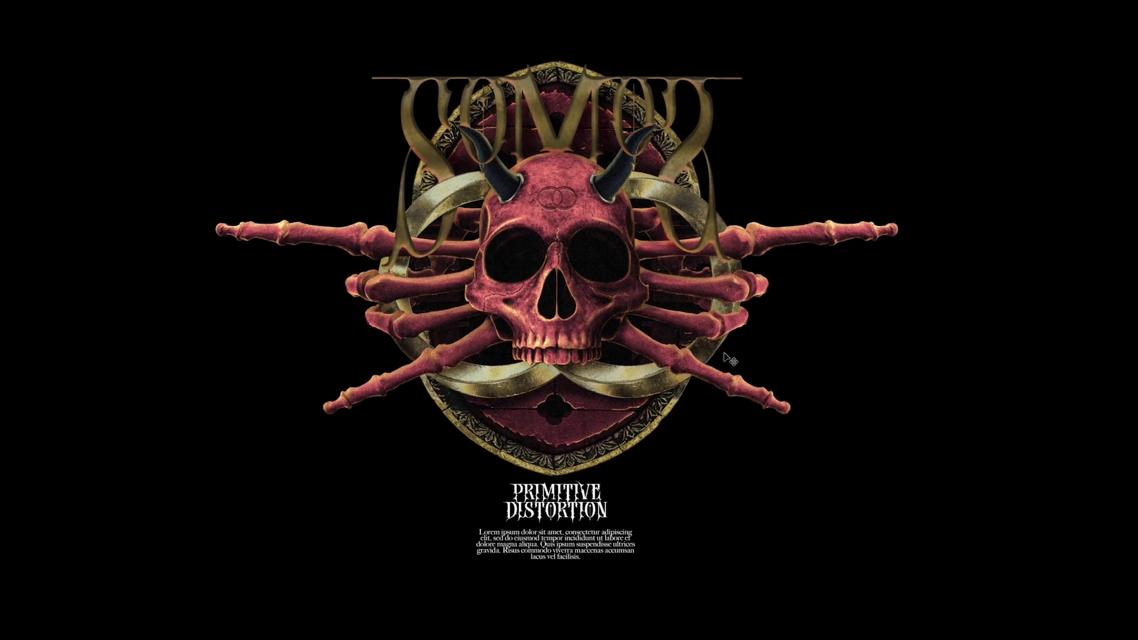
key(f)
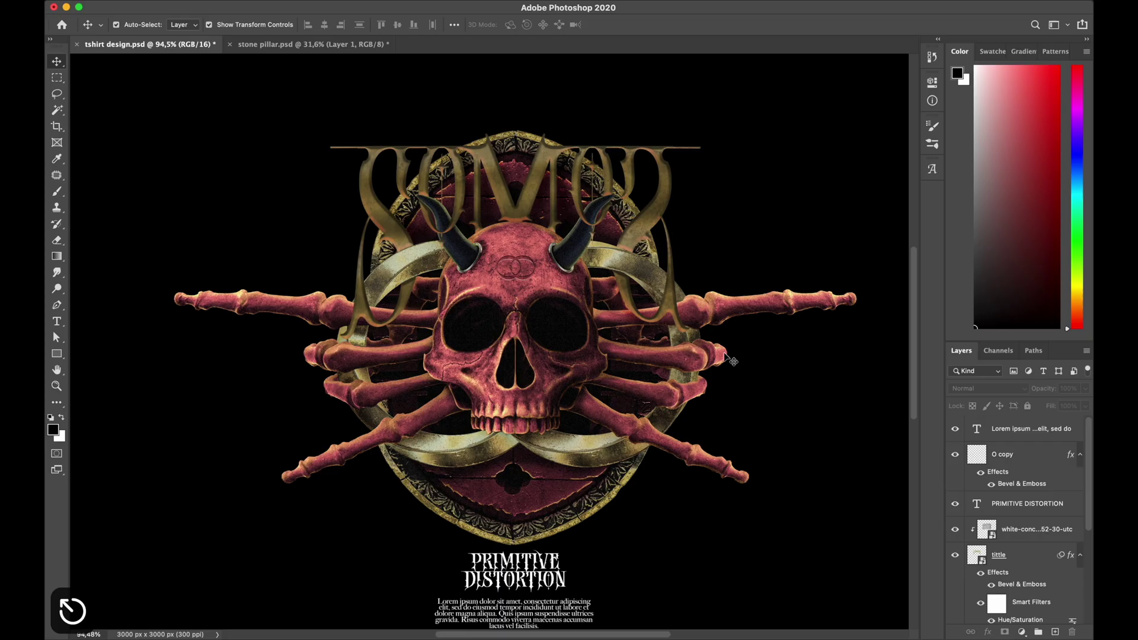
scroll(724, 357, down, 3)
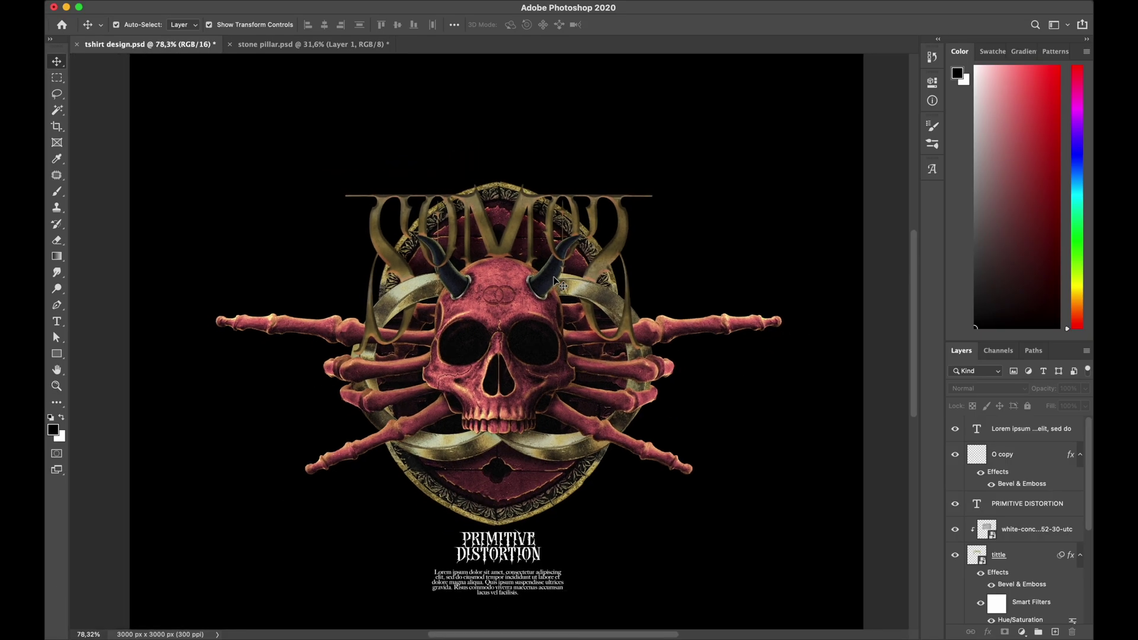
scroll(554, 282, down, 2)
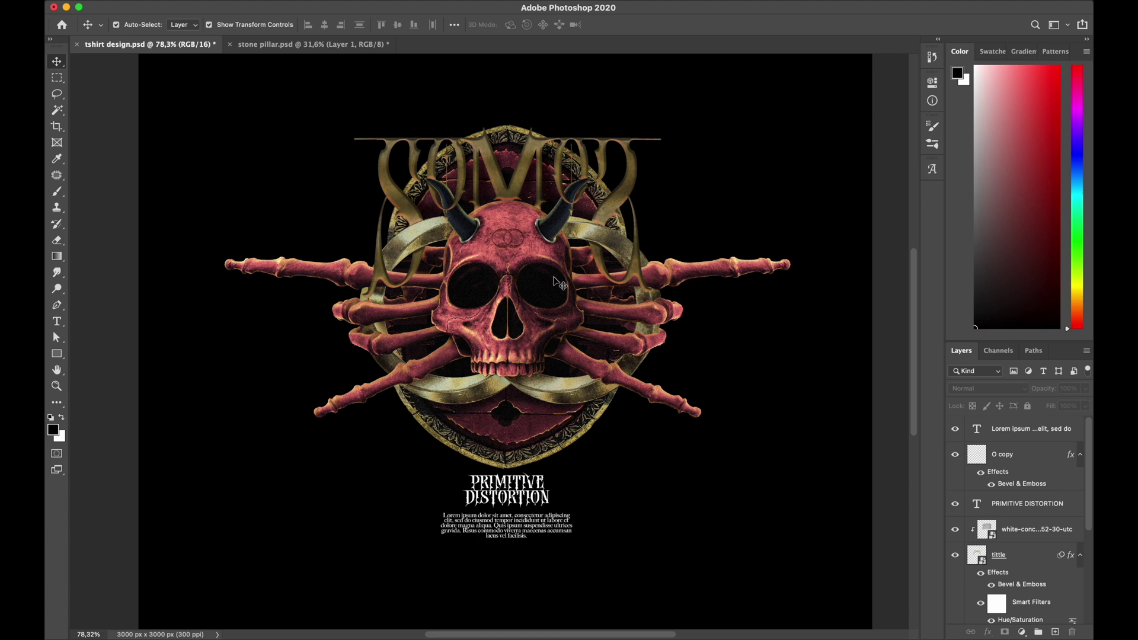
- Switch to Finder, go to the MATMATOW oversized shirt black folder, and open the T-shirt mockup 1.psd
click(449, 621)
click(128, 199)
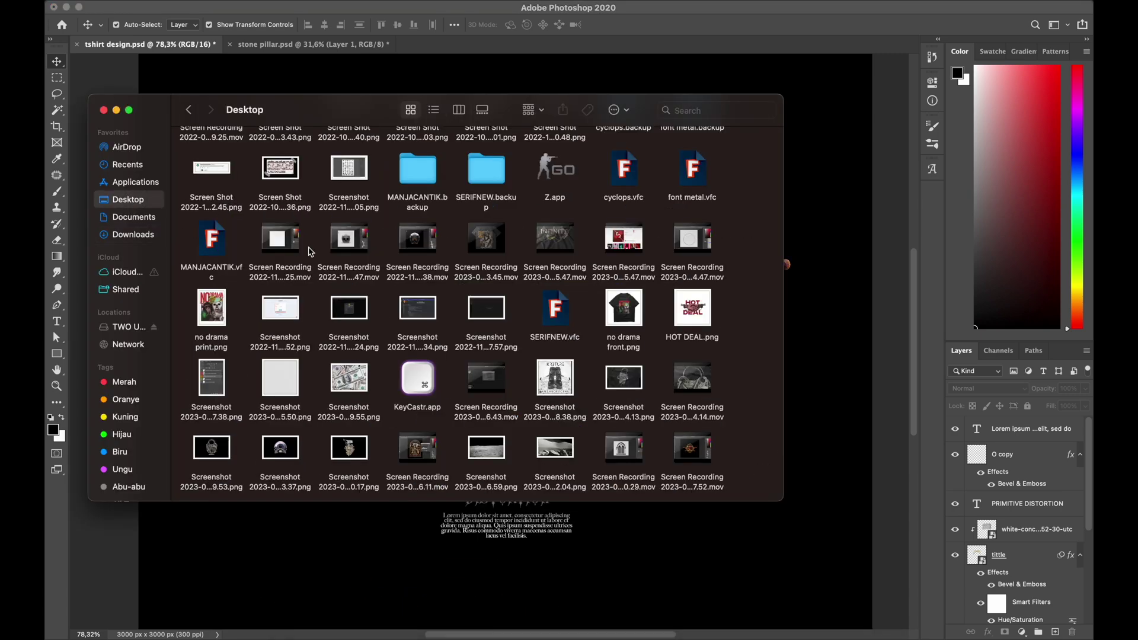
click(133, 217)
scroll(286, 237, up, 6)
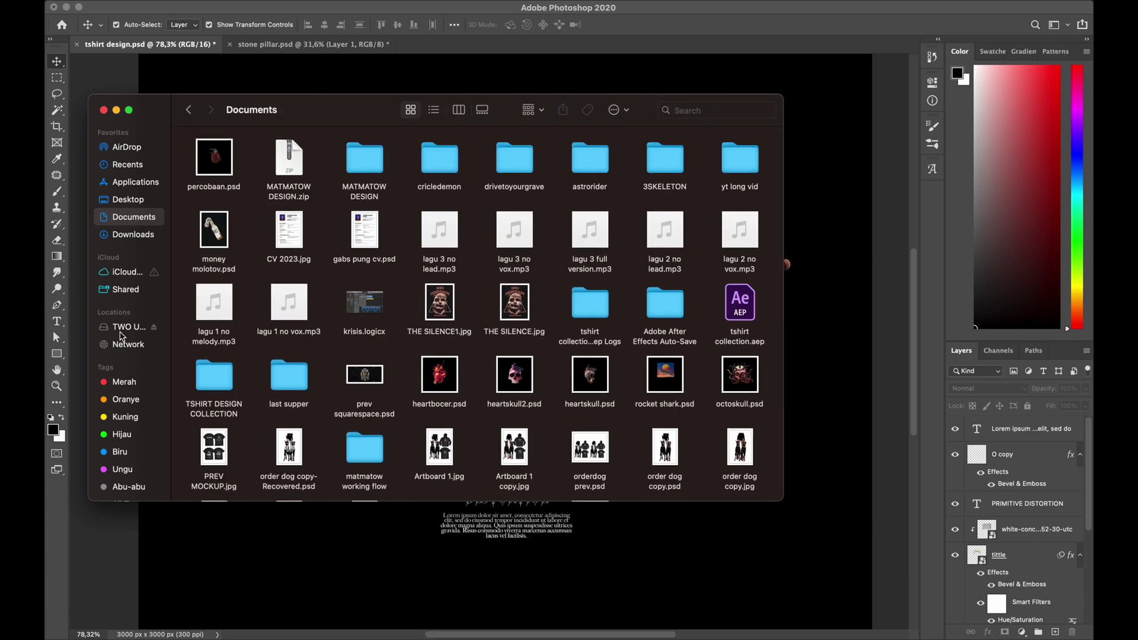
double_click(286, 163)
double_click(213, 157)
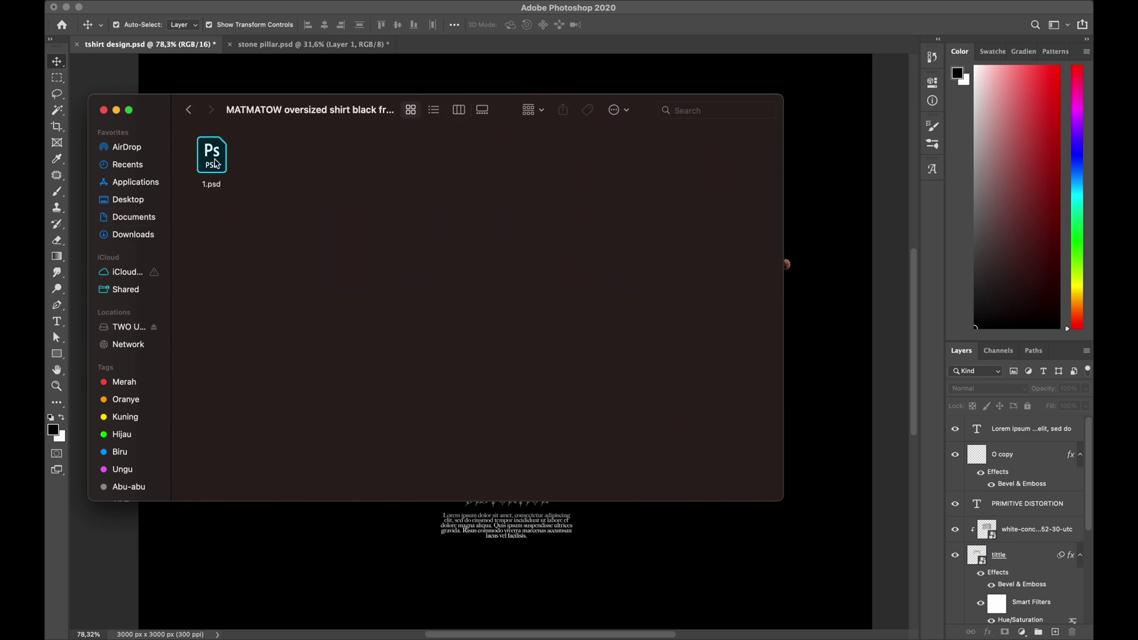
double_click(212, 157)
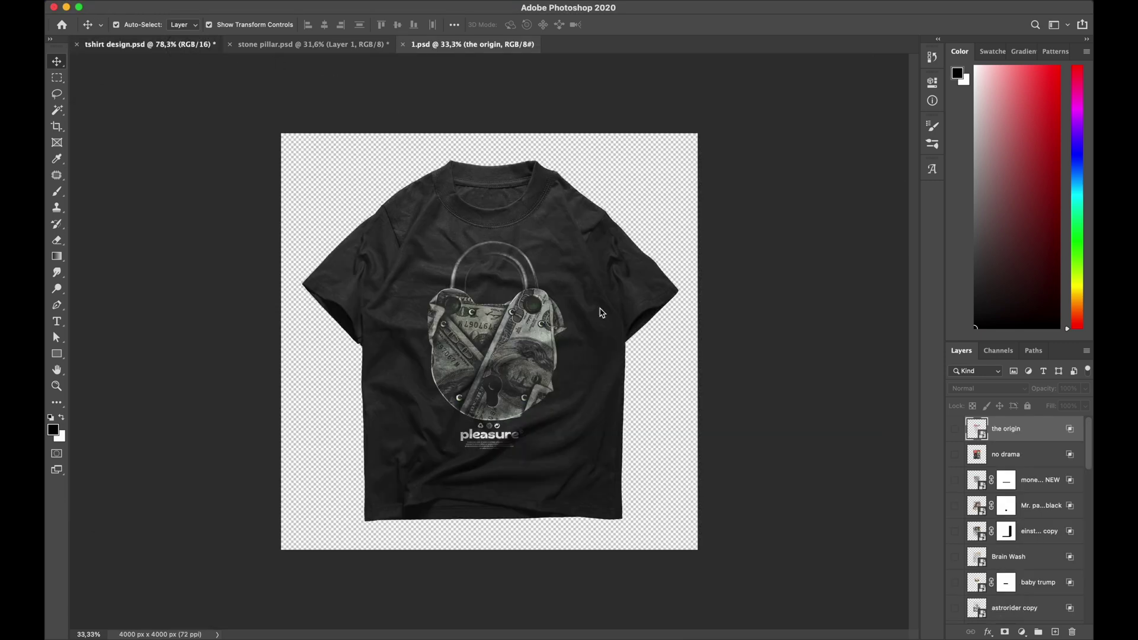
- In tshirt design.psd, hide Layer 1 and Background, and select all the artwork layers
click(155, 45)
click(955, 588)
click(956, 610)
scroll(534, 332, down, 6)
drag(288, 150, 668, 578)
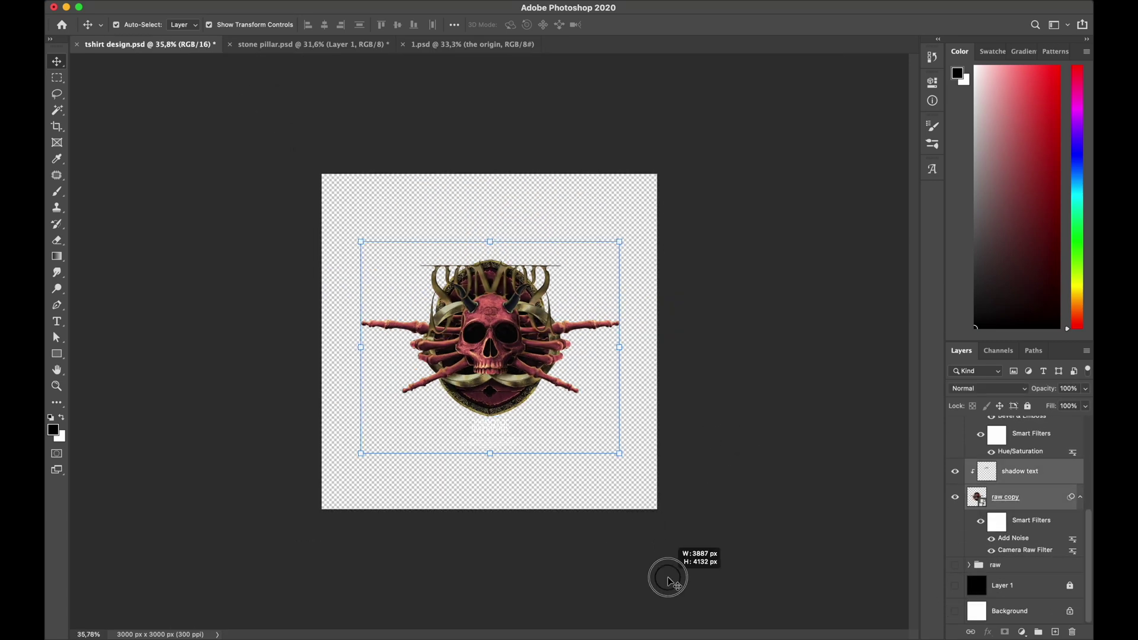
- Merge the selected artwork layers, copy the merged result, and undo the merge
key(super+e)
key(super+c)
key(super+z)
- Paste the skull artwork onto the shirt in 1.psd in place of the padlock print and scale it to about 69.5%
click(432, 44)
key(BackSpace)
key(super+v)
key(super+t)
drag(600, 249, 569, 274)
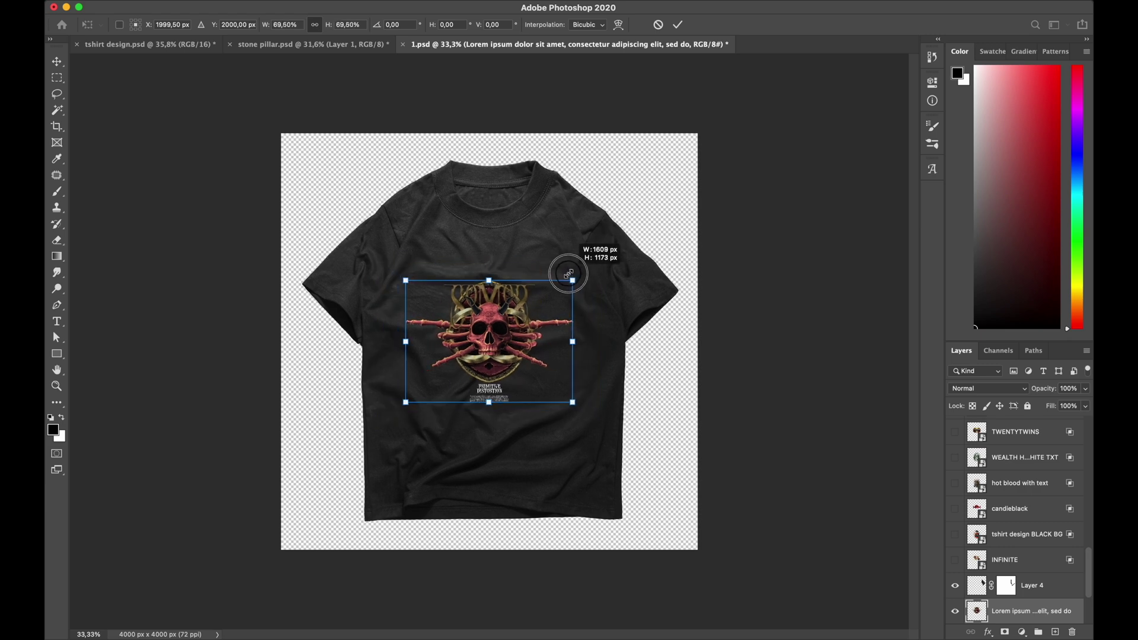
key(Return)
- Show the black background layer, move the print up on the shirt's chest, and enlarge it to about 119%
scroll(568, 274, up, 3)
scroll(961, 533, down, 5)
click(955, 585)
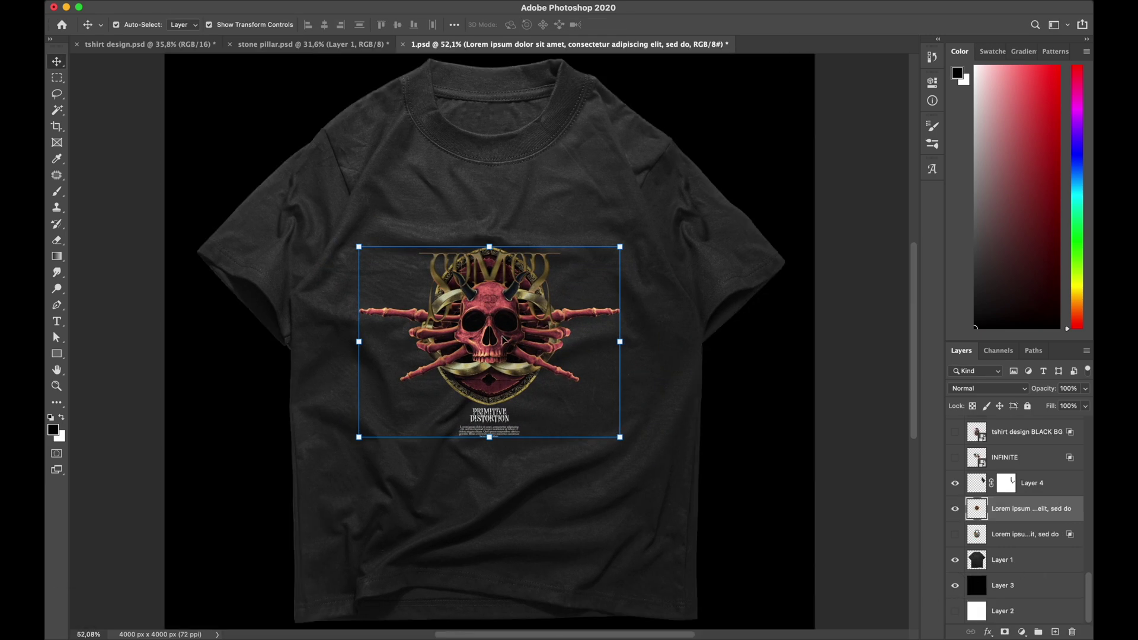
drag(507, 339, 507, 317)
drag(621, 225, 645, 206)
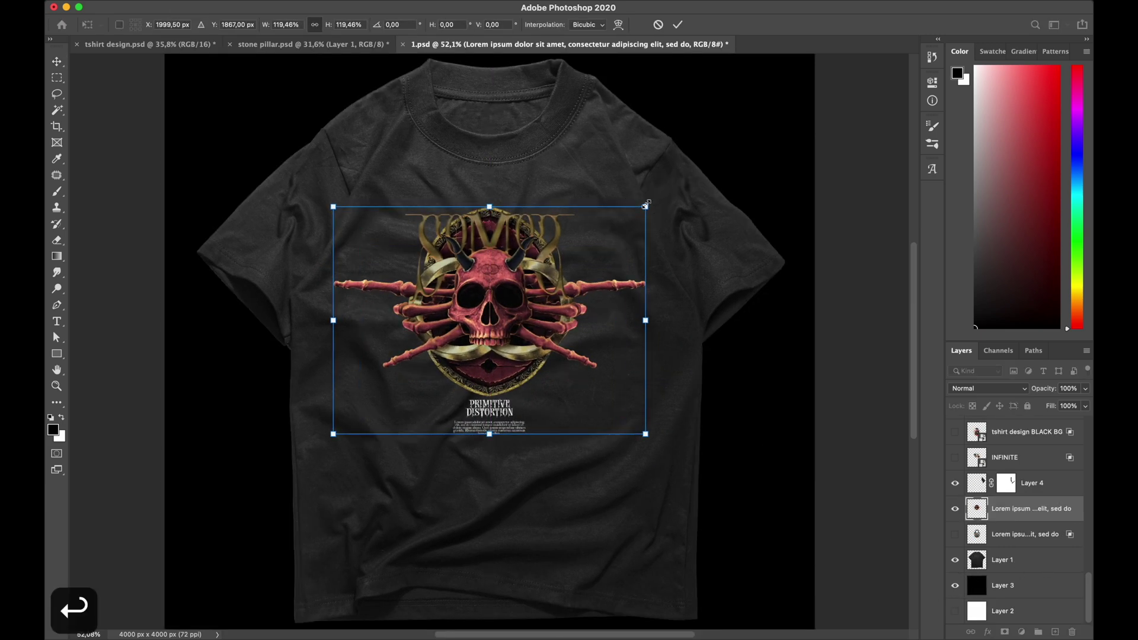
key(Return)
- Set the print's blend mode to Lighten and adjust its blending options so the shirt's fabric shows through
scroll(539, 279, up, 2)
scroll(539, 279, up, 1)
click(988, 389)
click(987, 478)
click(997, 391)
click(998, 389)
click(988, 632)
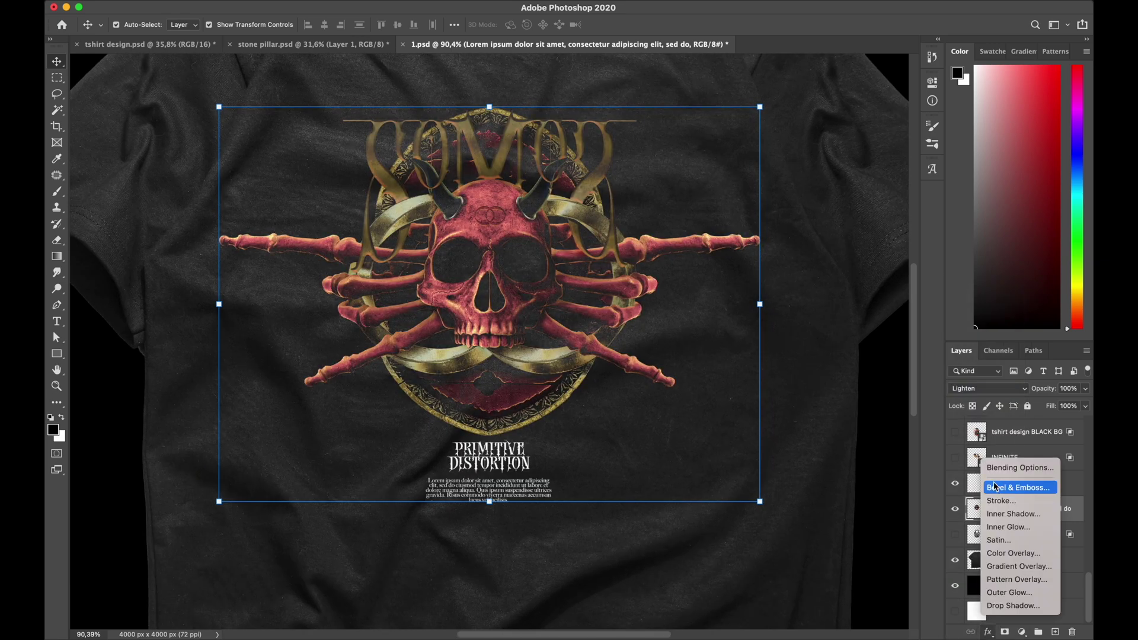
click(1017, 468)
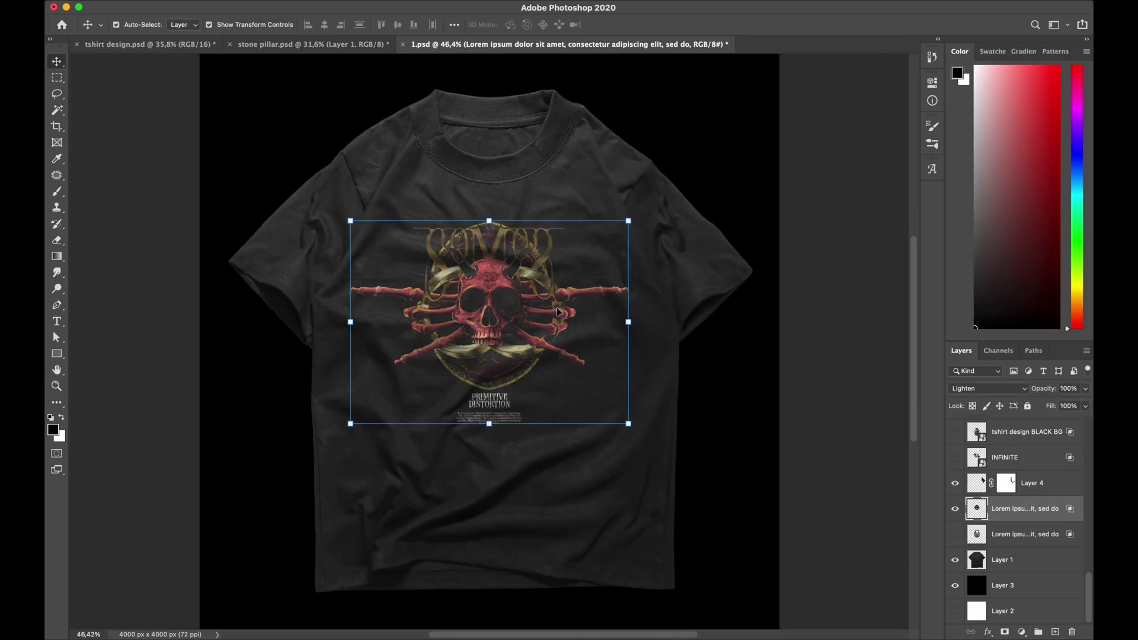
- Examine the finished T-shirt mockup in full-screen view, close up and as a whole
key(f)
key(f)
scroll(591, 268, up, 1)
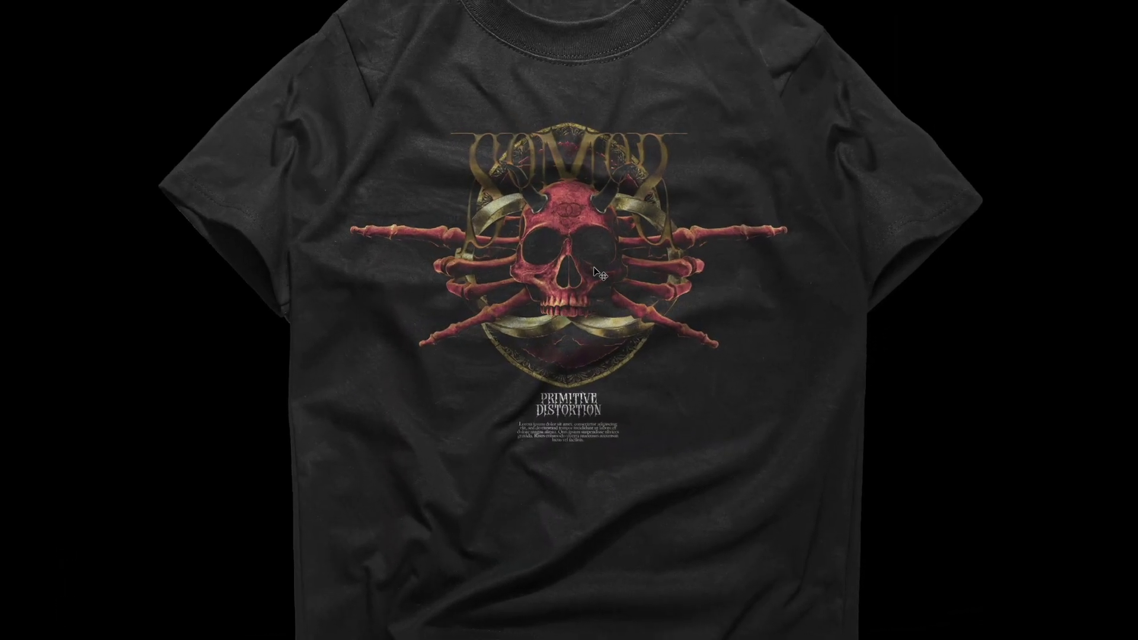
scroll(595, 268, up, 4)
scroll(641, 269, down, 4)
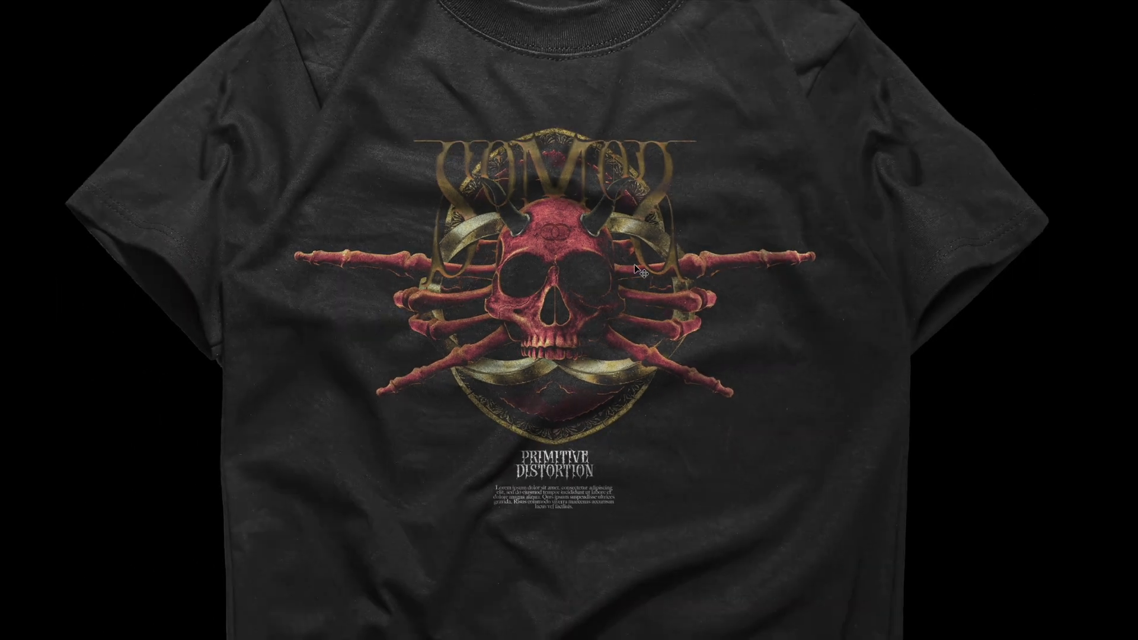
scroll(640, 270, down, 3)
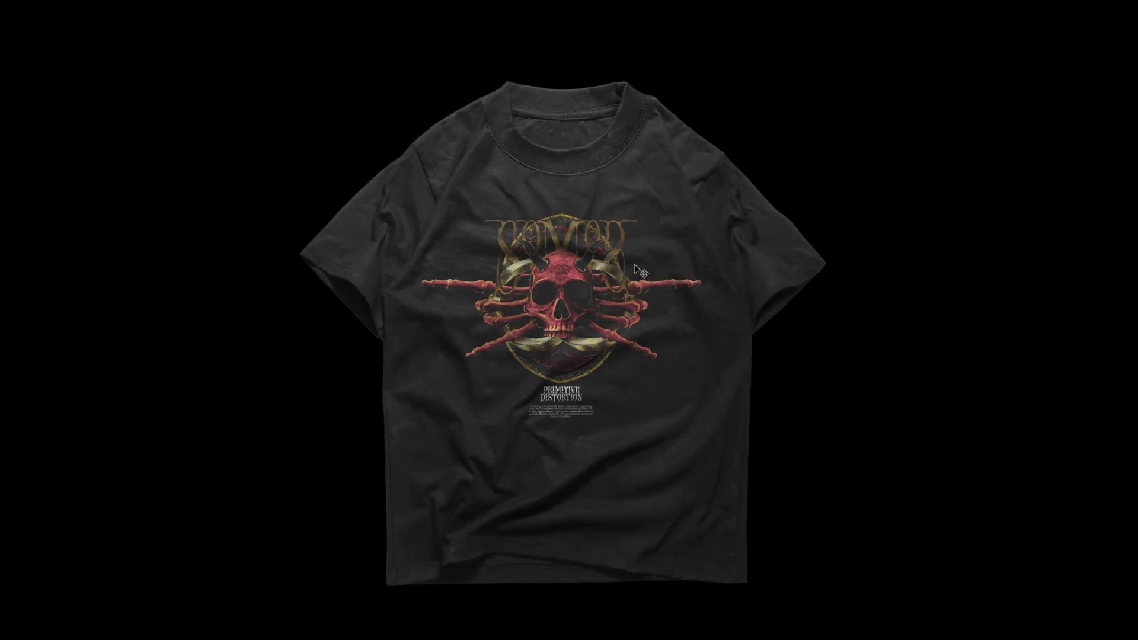